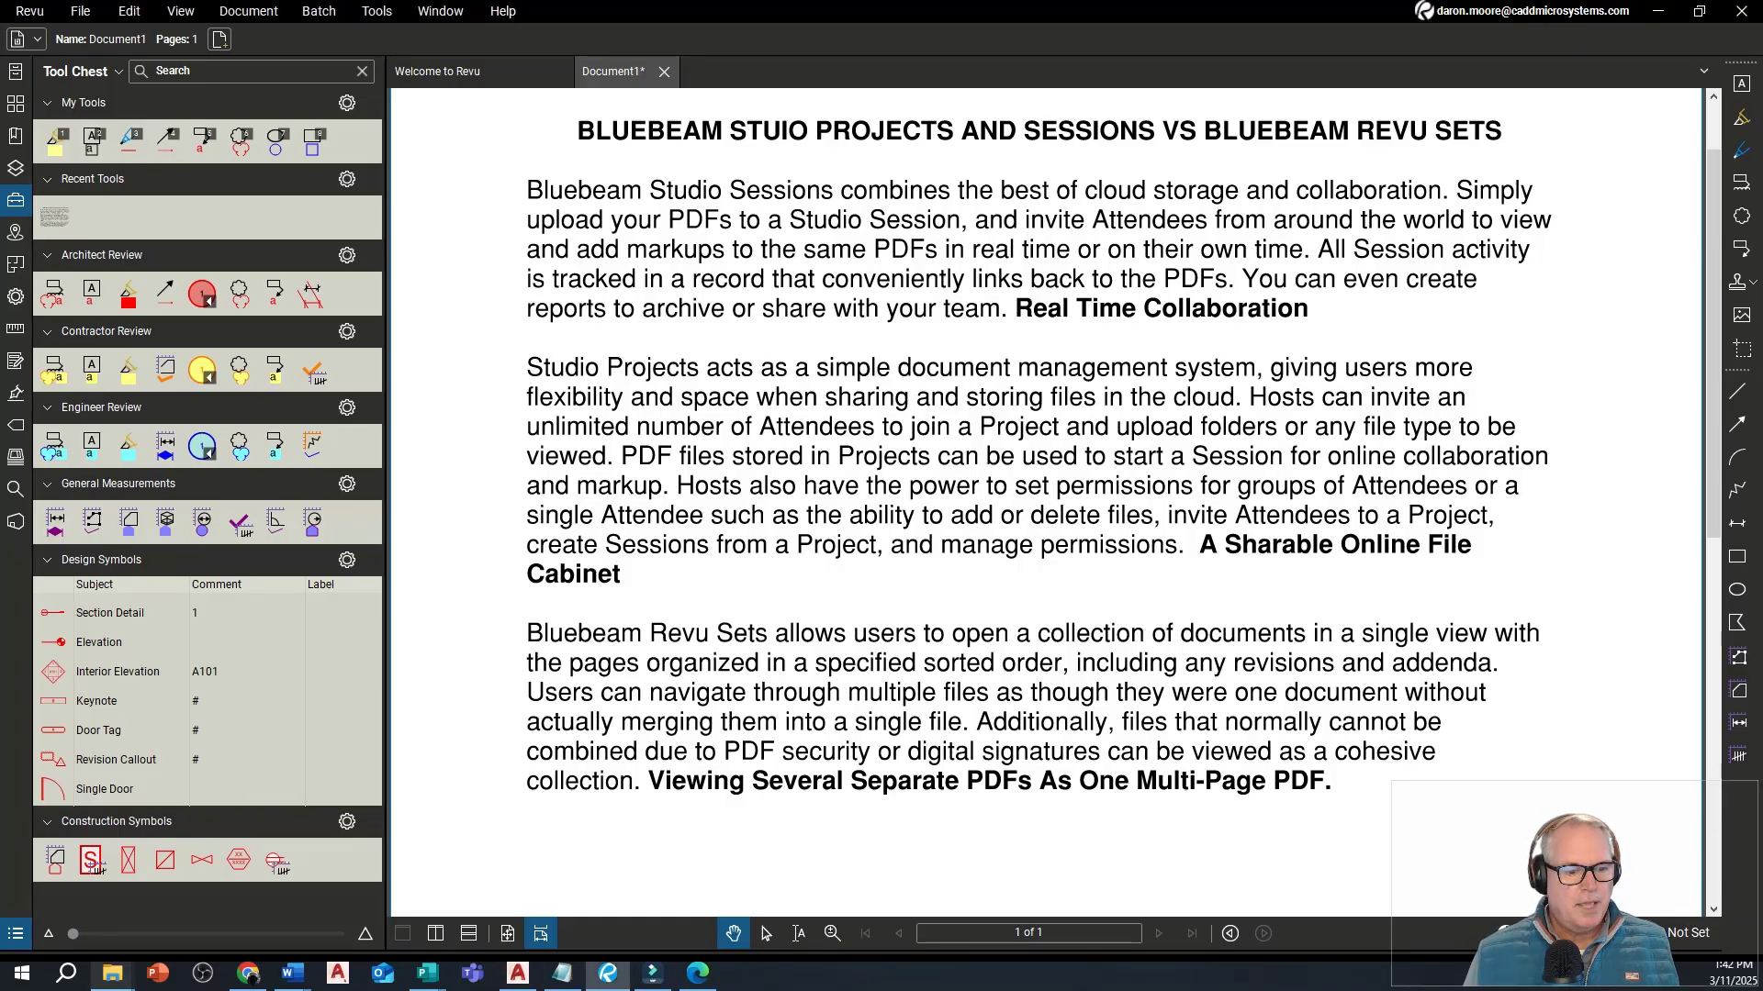
# Step: Close the Plan_Set folder window and return to Bluebeam Revu
pyautogui.moveTo(112, 974)
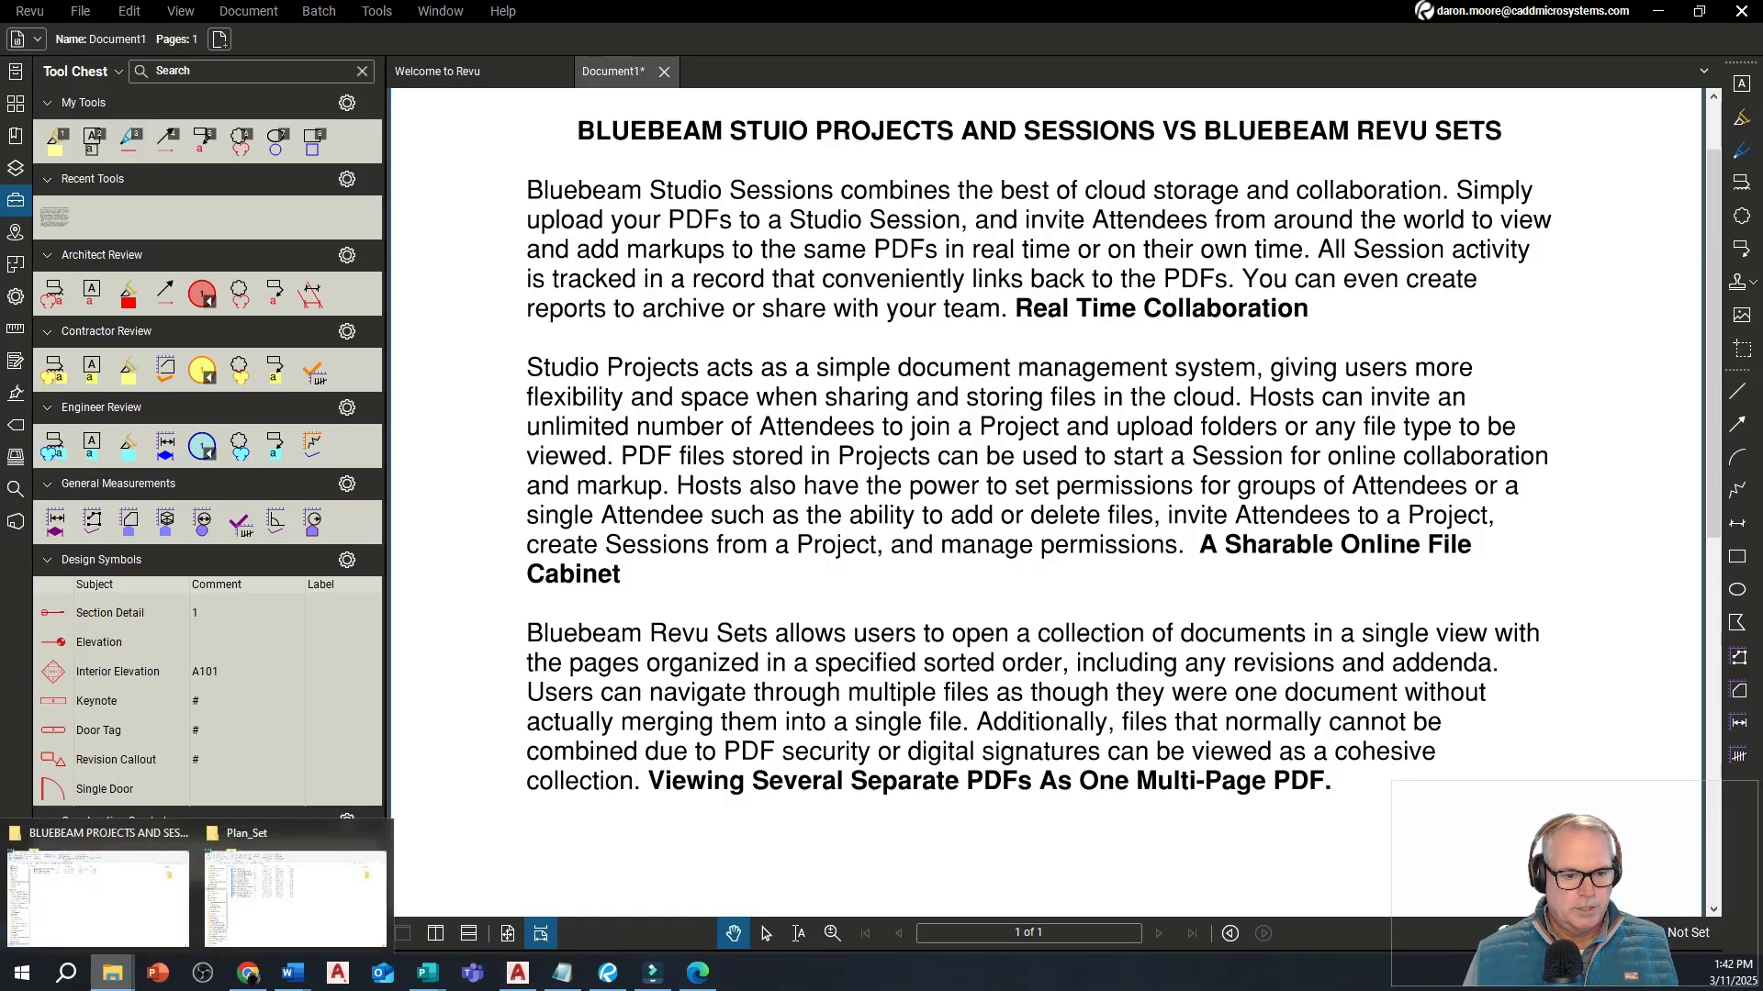
pyautogui.click(293, 895)
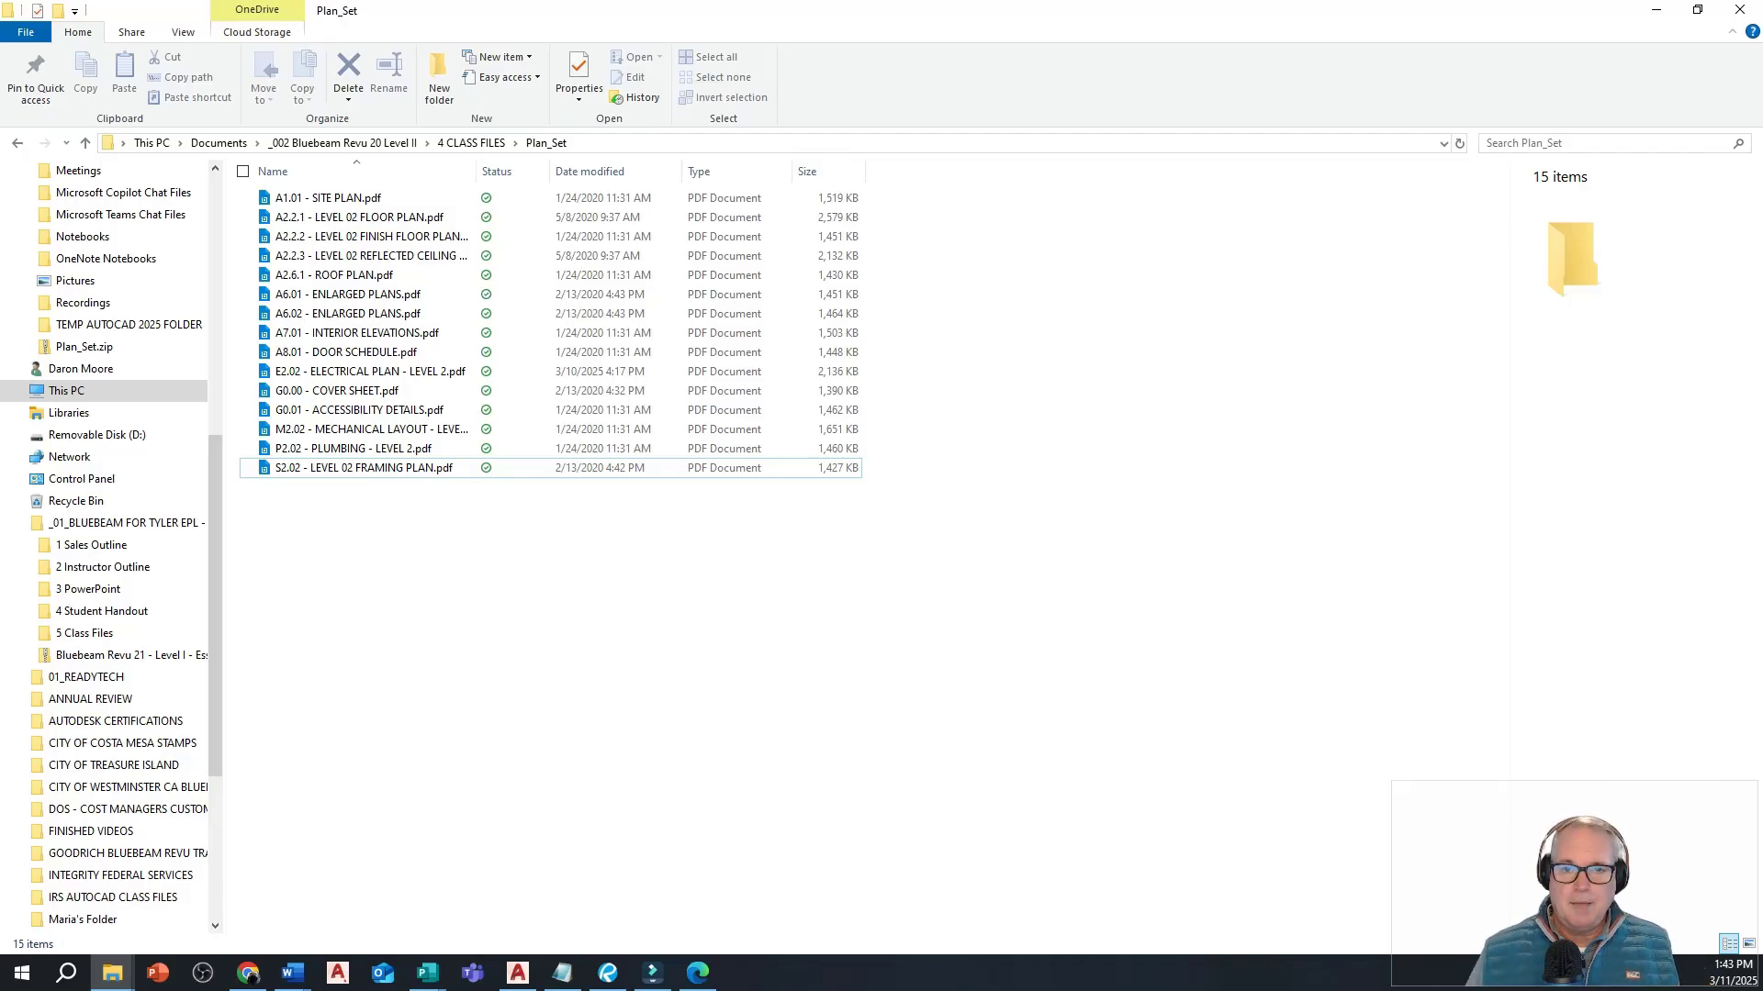
pyautogui.click(1656, 10)
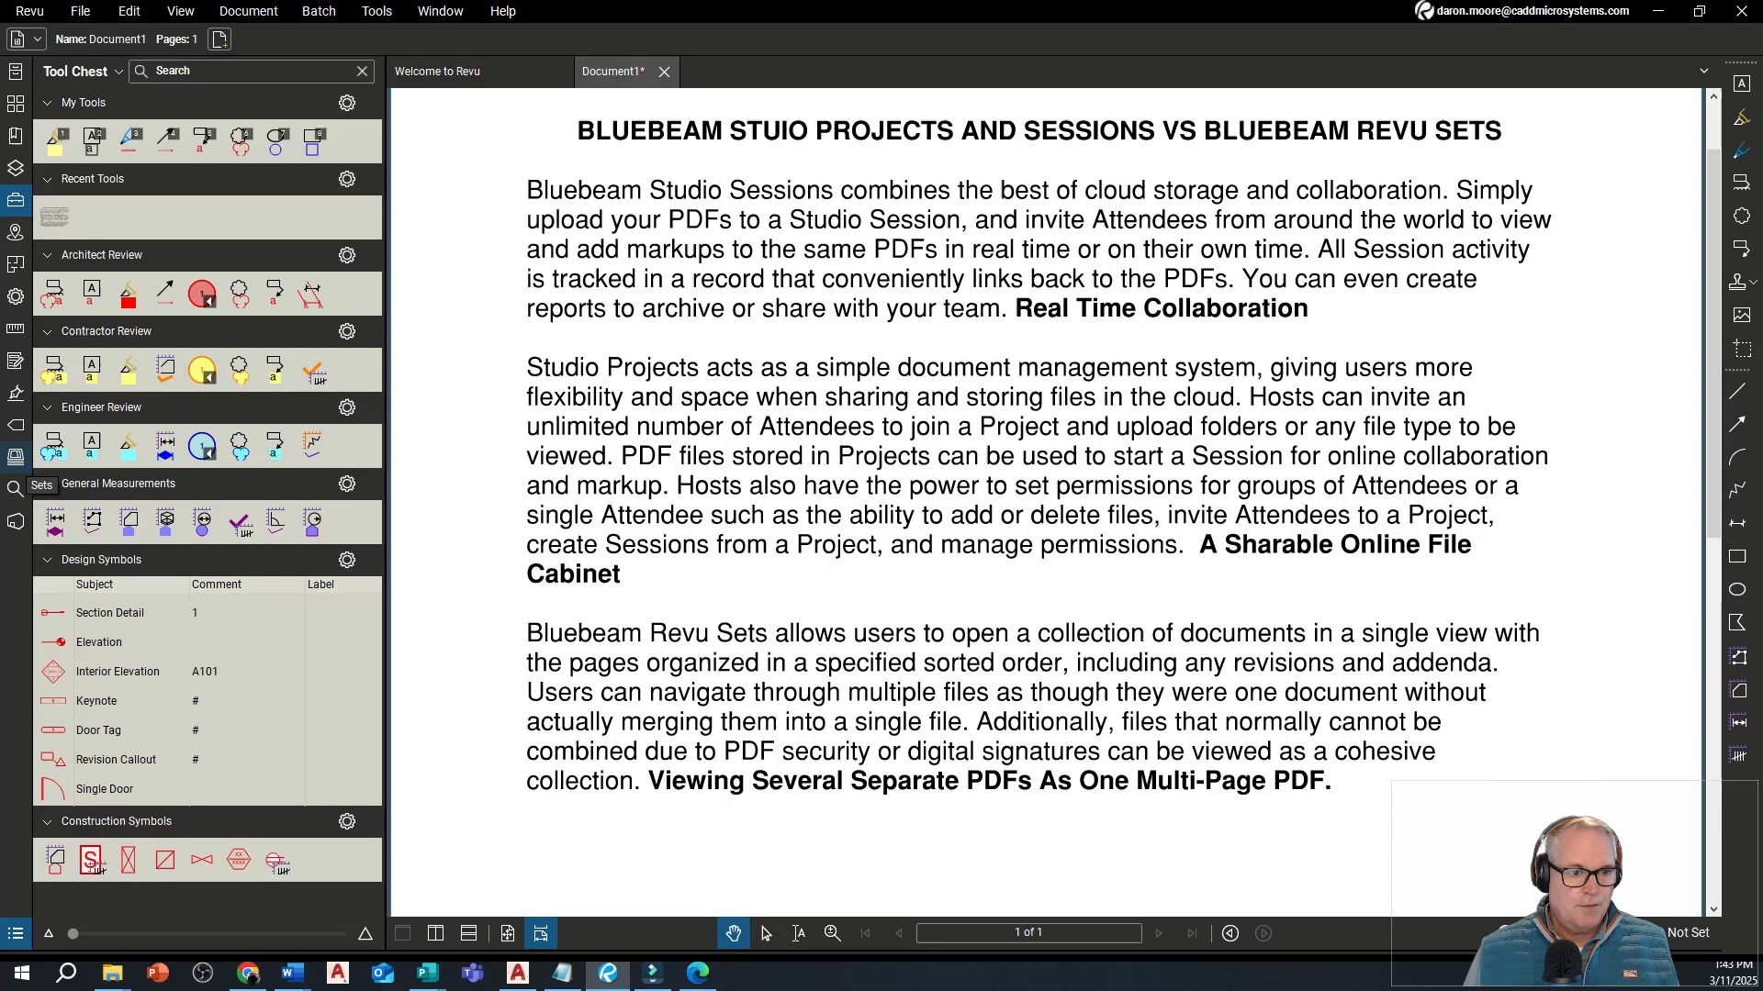
# Step: Create a new set named New Set.bex from the Sets panel and dismiss its info message
pyautogui.click(16, 456)
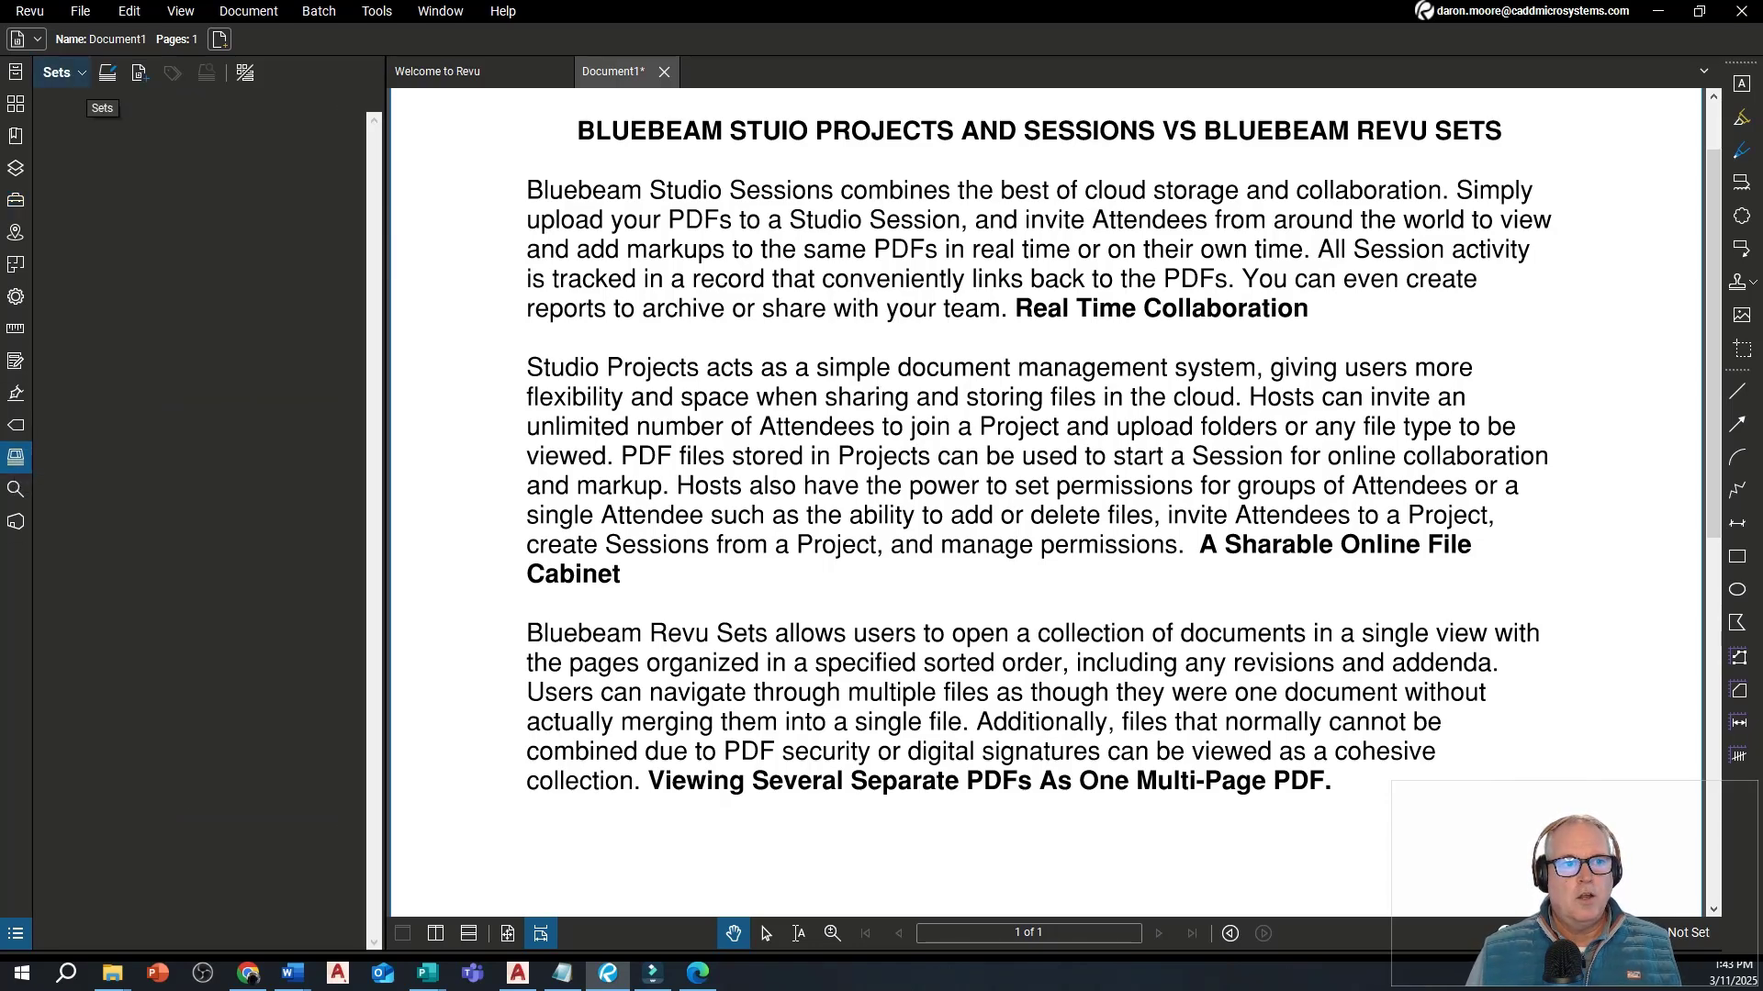
pyautogui.click(61, 73)
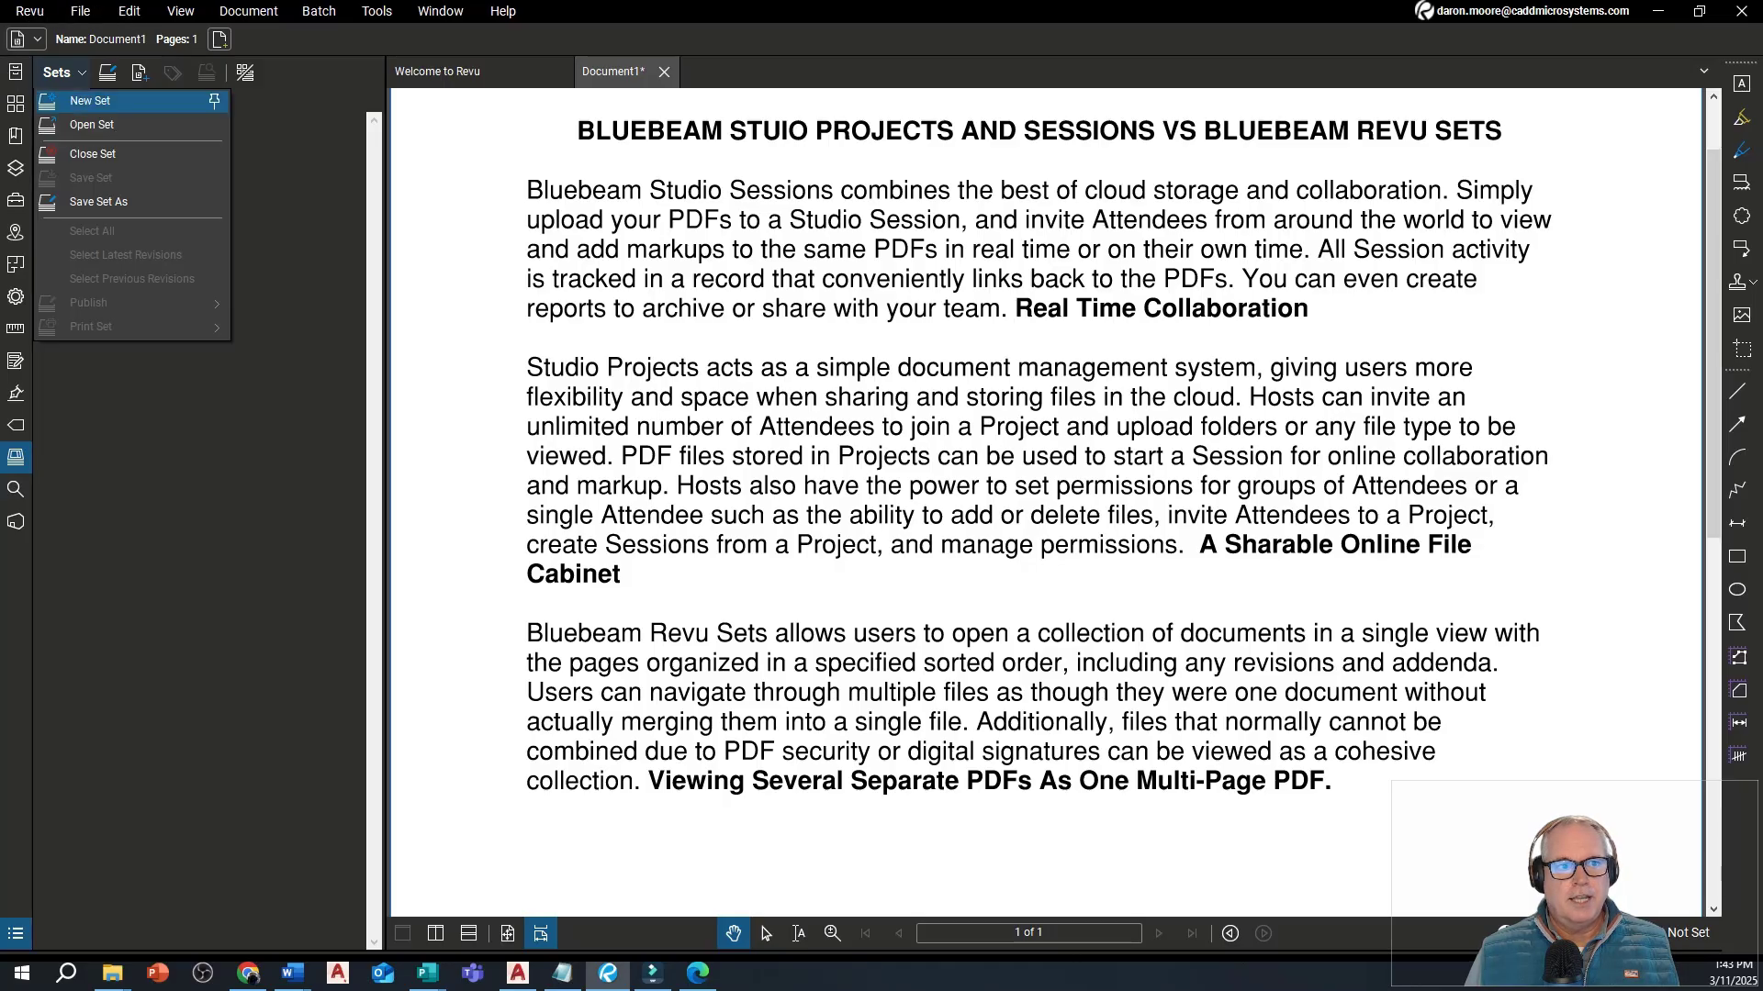
pyautogui.click(90, 100)
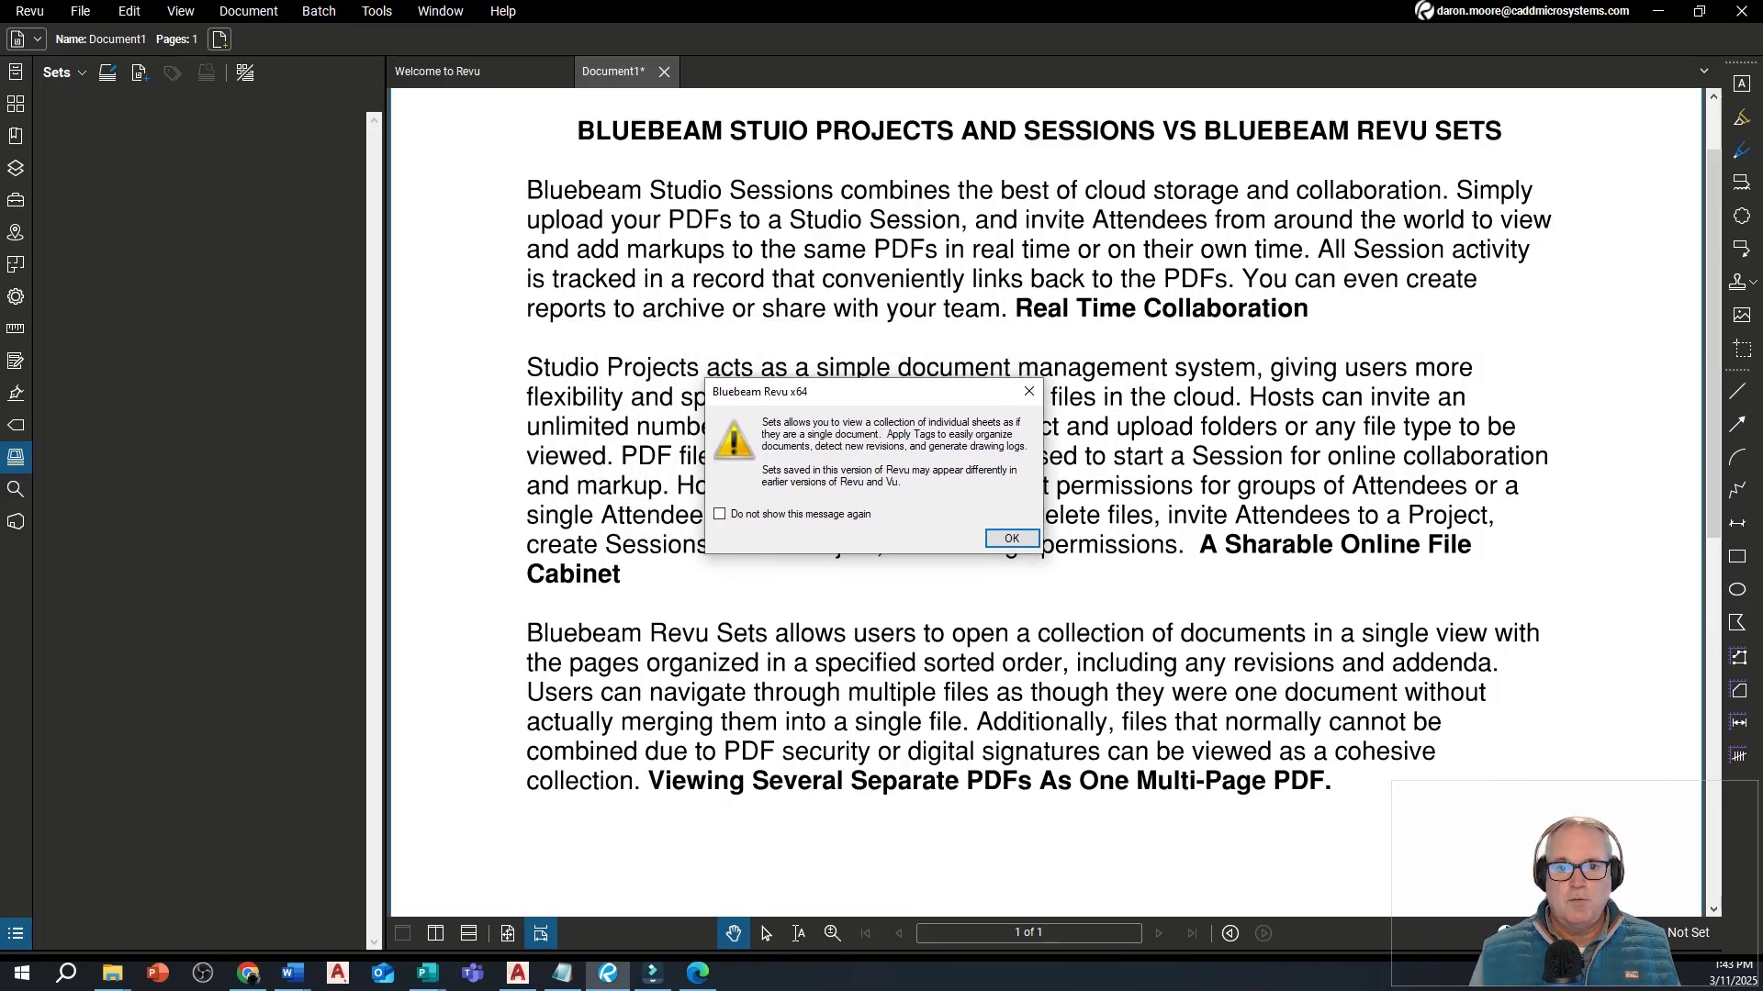
pyautogui.press('Return')
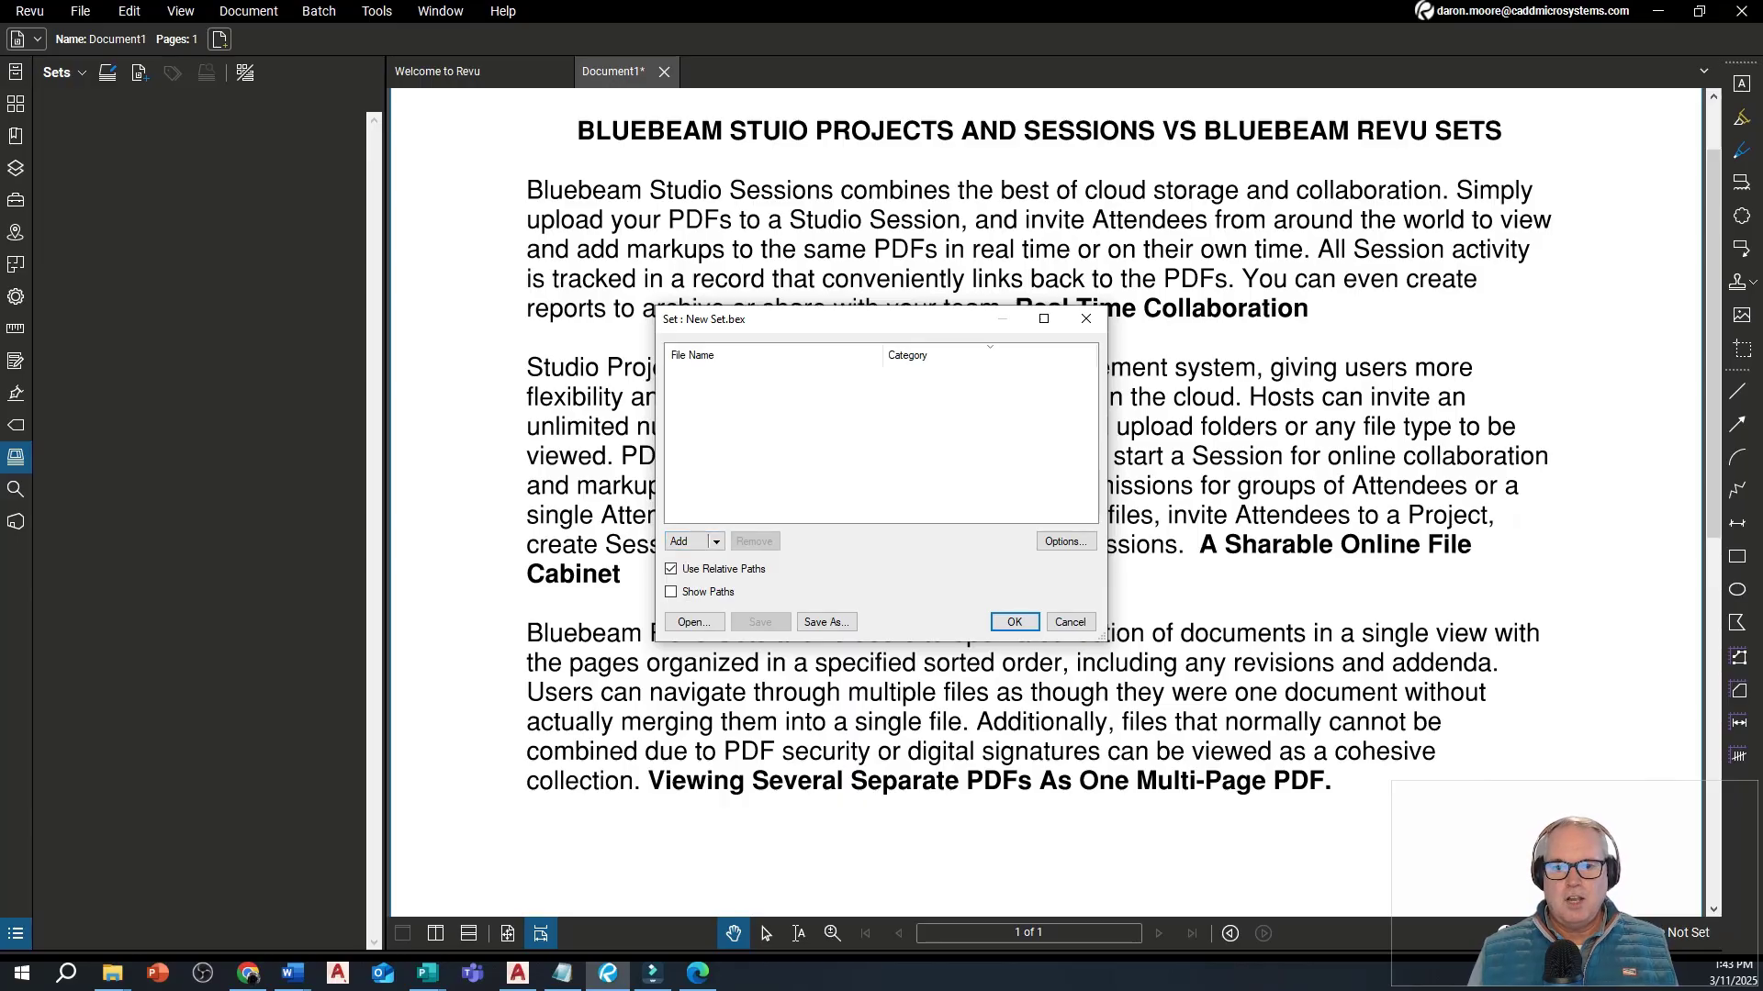
# Step: Browse to Documents > _002 Bluebeam Revu 20 Level II > 4 CLASS FILES > Plan_Set to add files
pyautogui.click(679, 540)
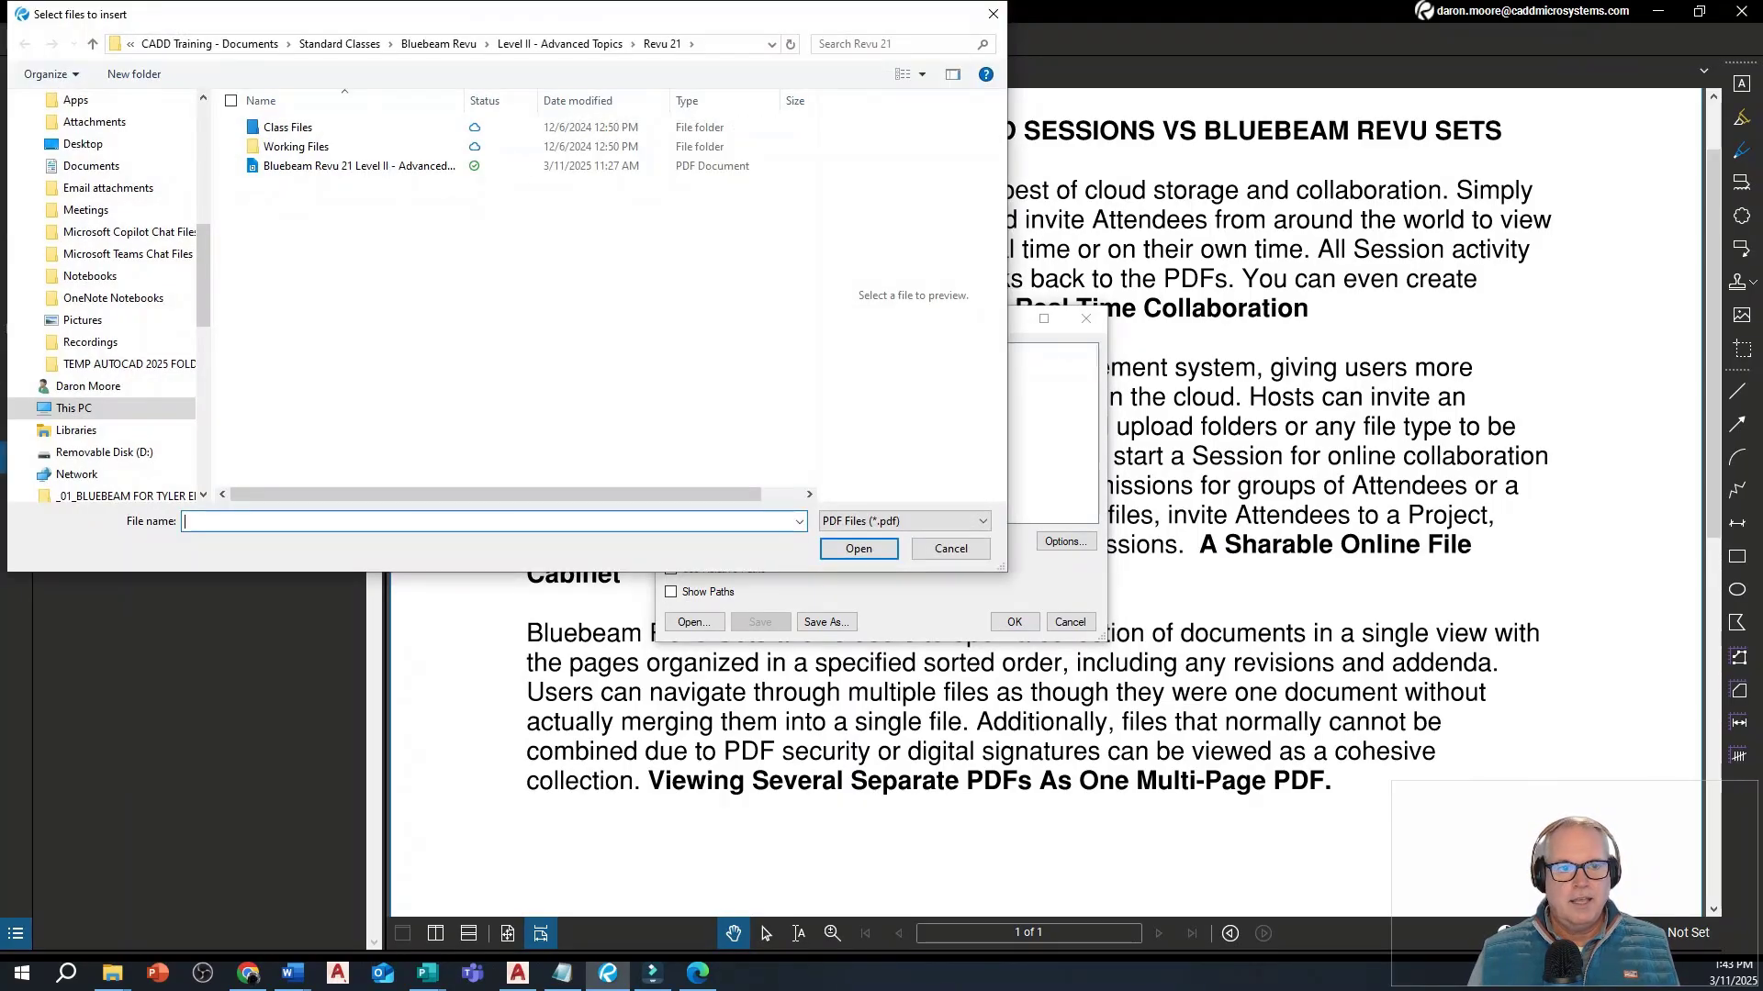
pyautogui.click(209, 43)
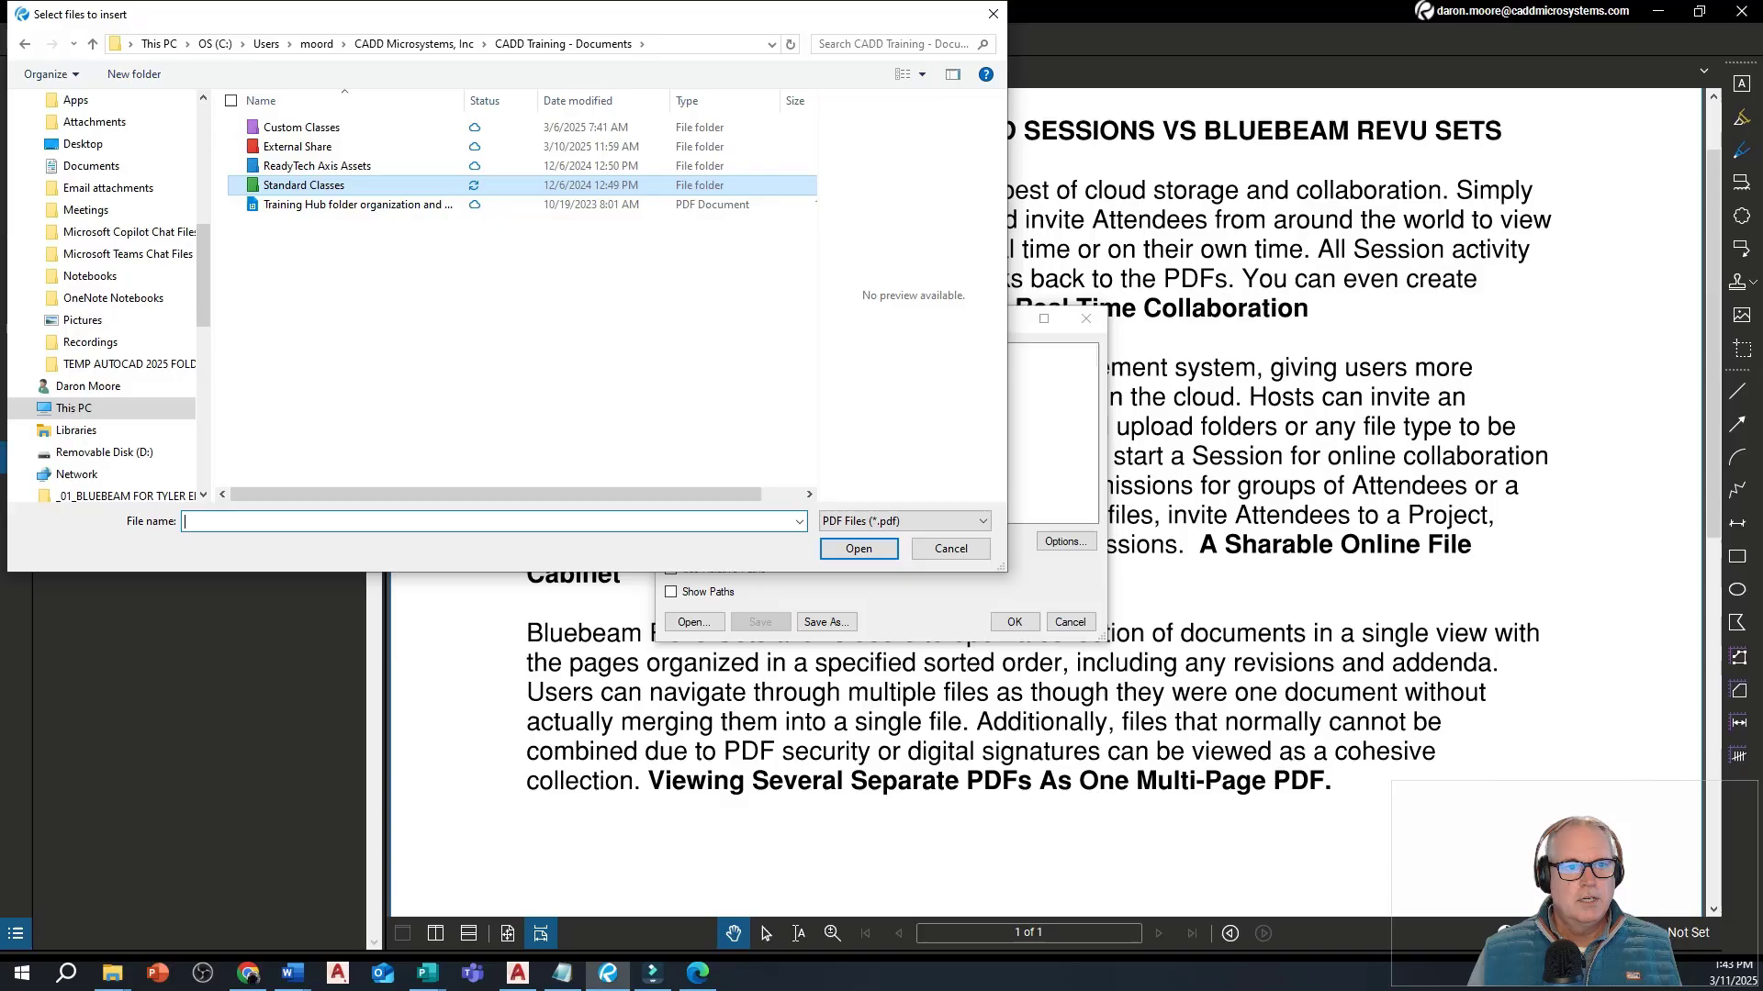
pyautogui.click(91, 165)
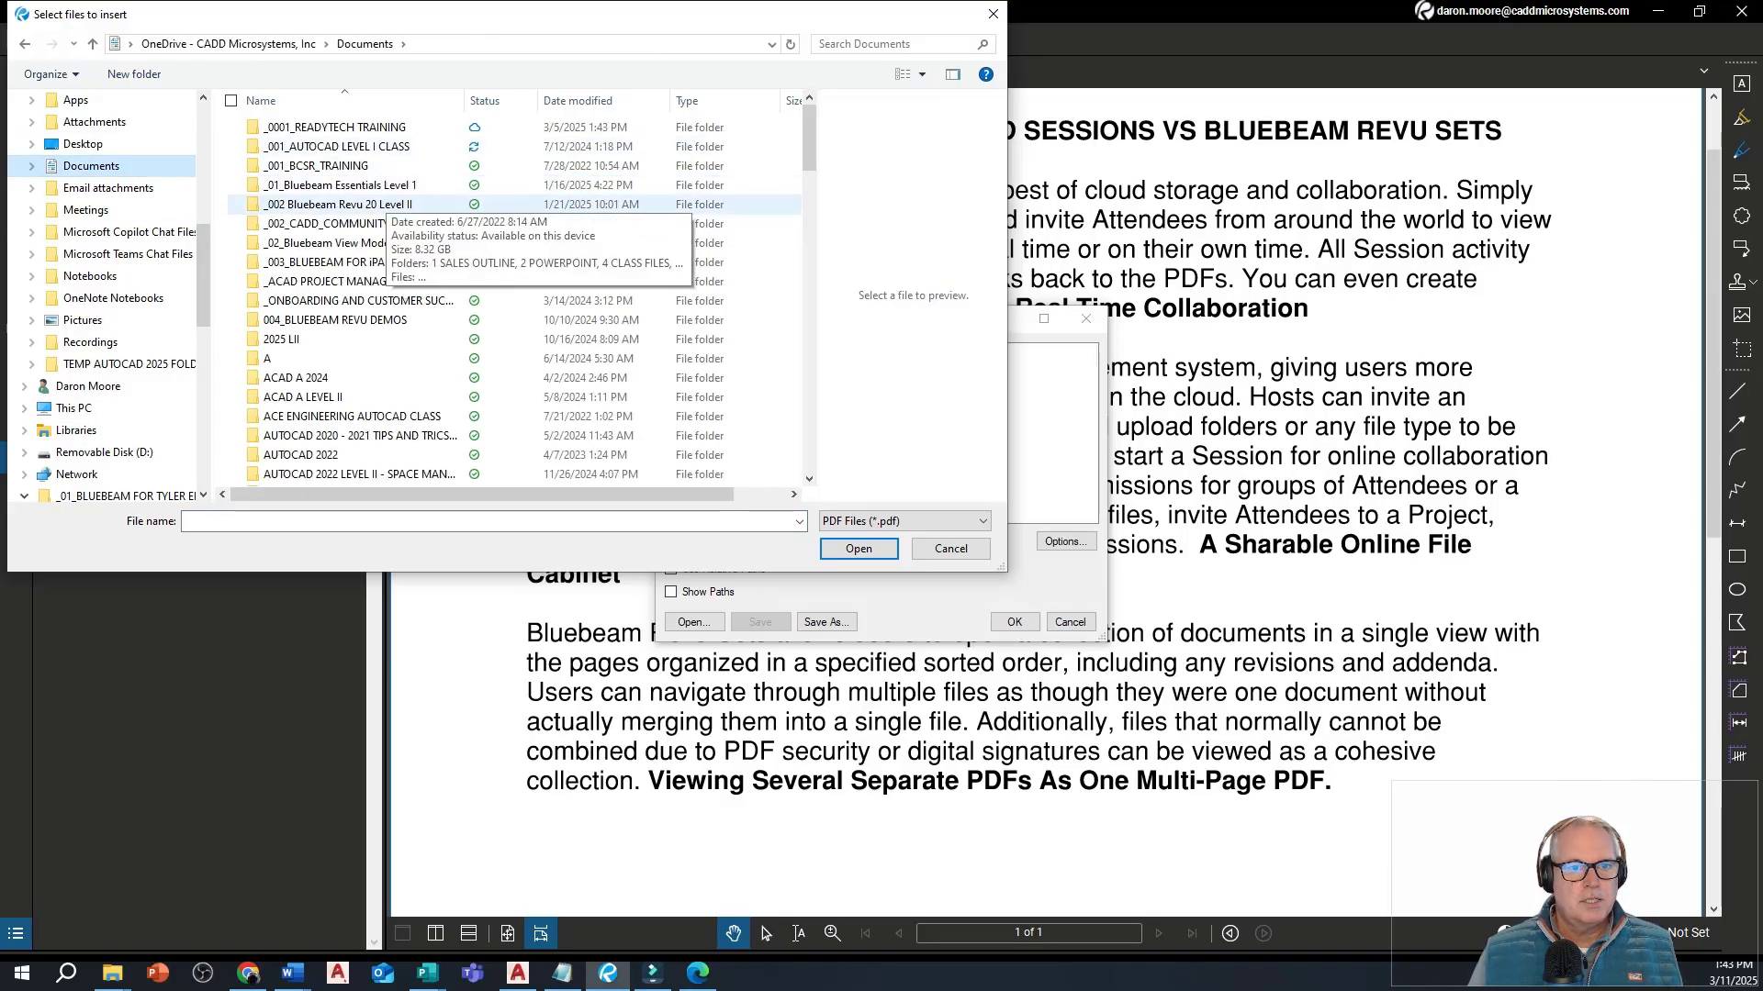
pyautogui.doubleClick(340, 203)
pyautogui.doubleClick(312, 166)
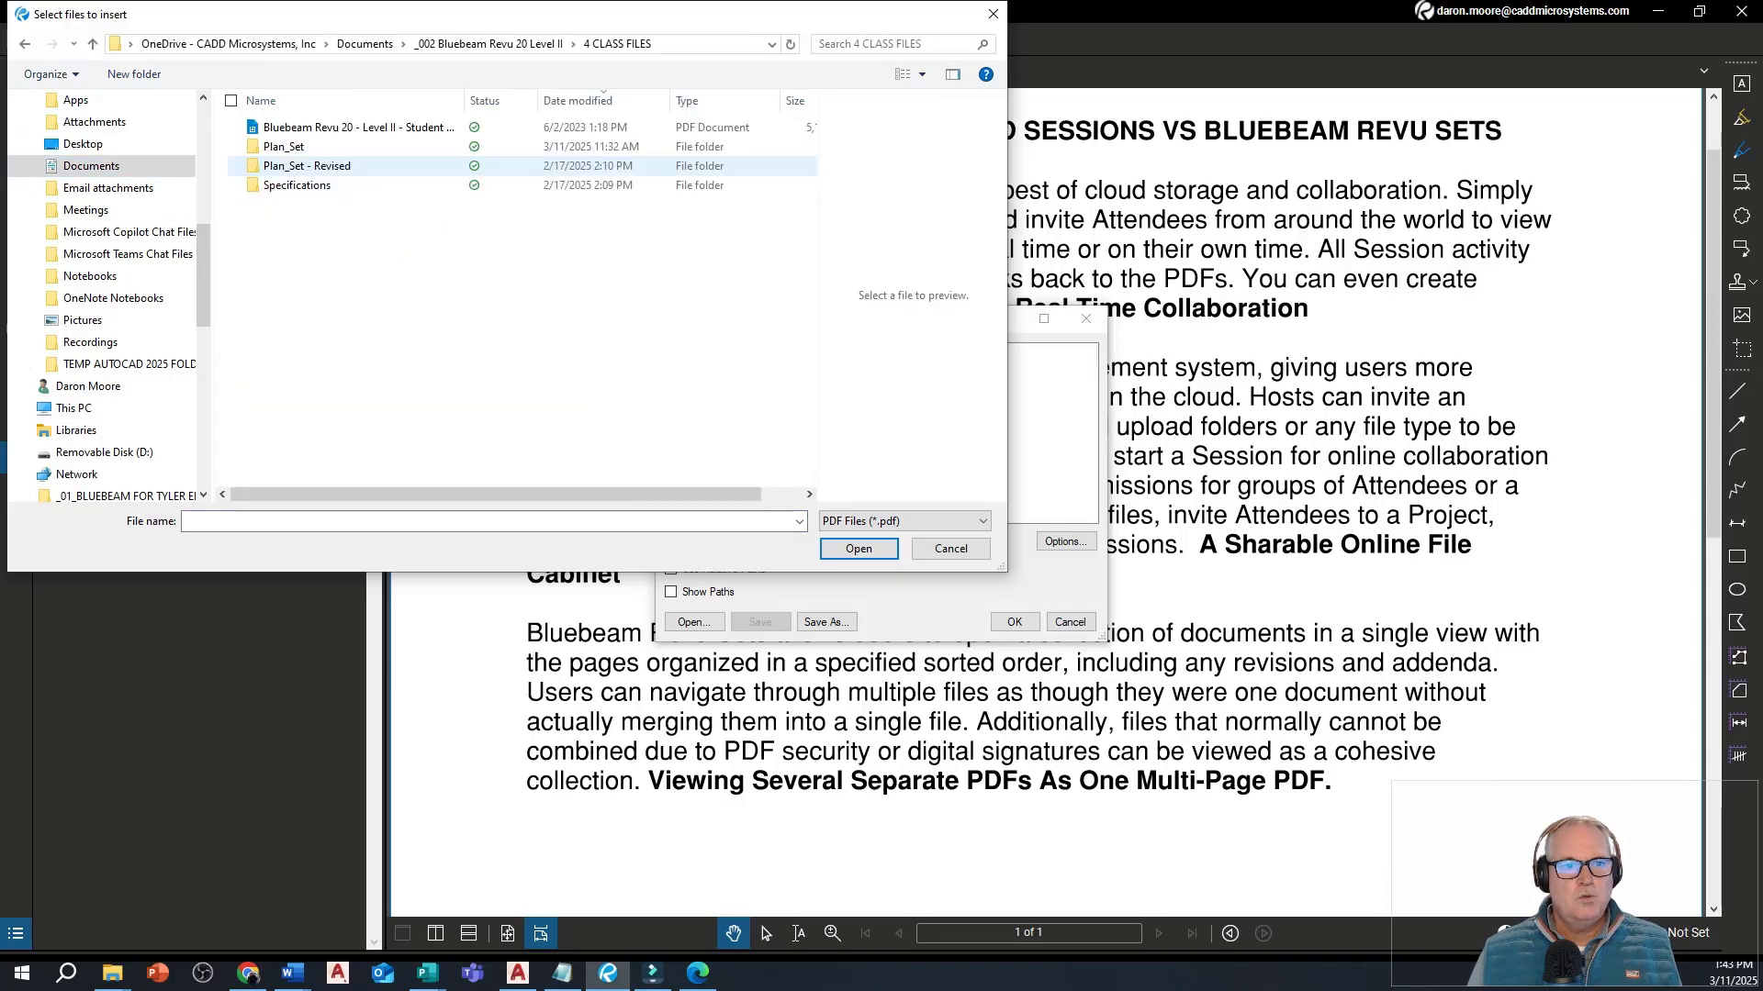
pyautogui.doubleClick(284, 146)
# Step: Select all 15 PDFs, from A1.01 - SITE PLAN to S2.02, and add them to the set
pyautogui.click(303, 129)
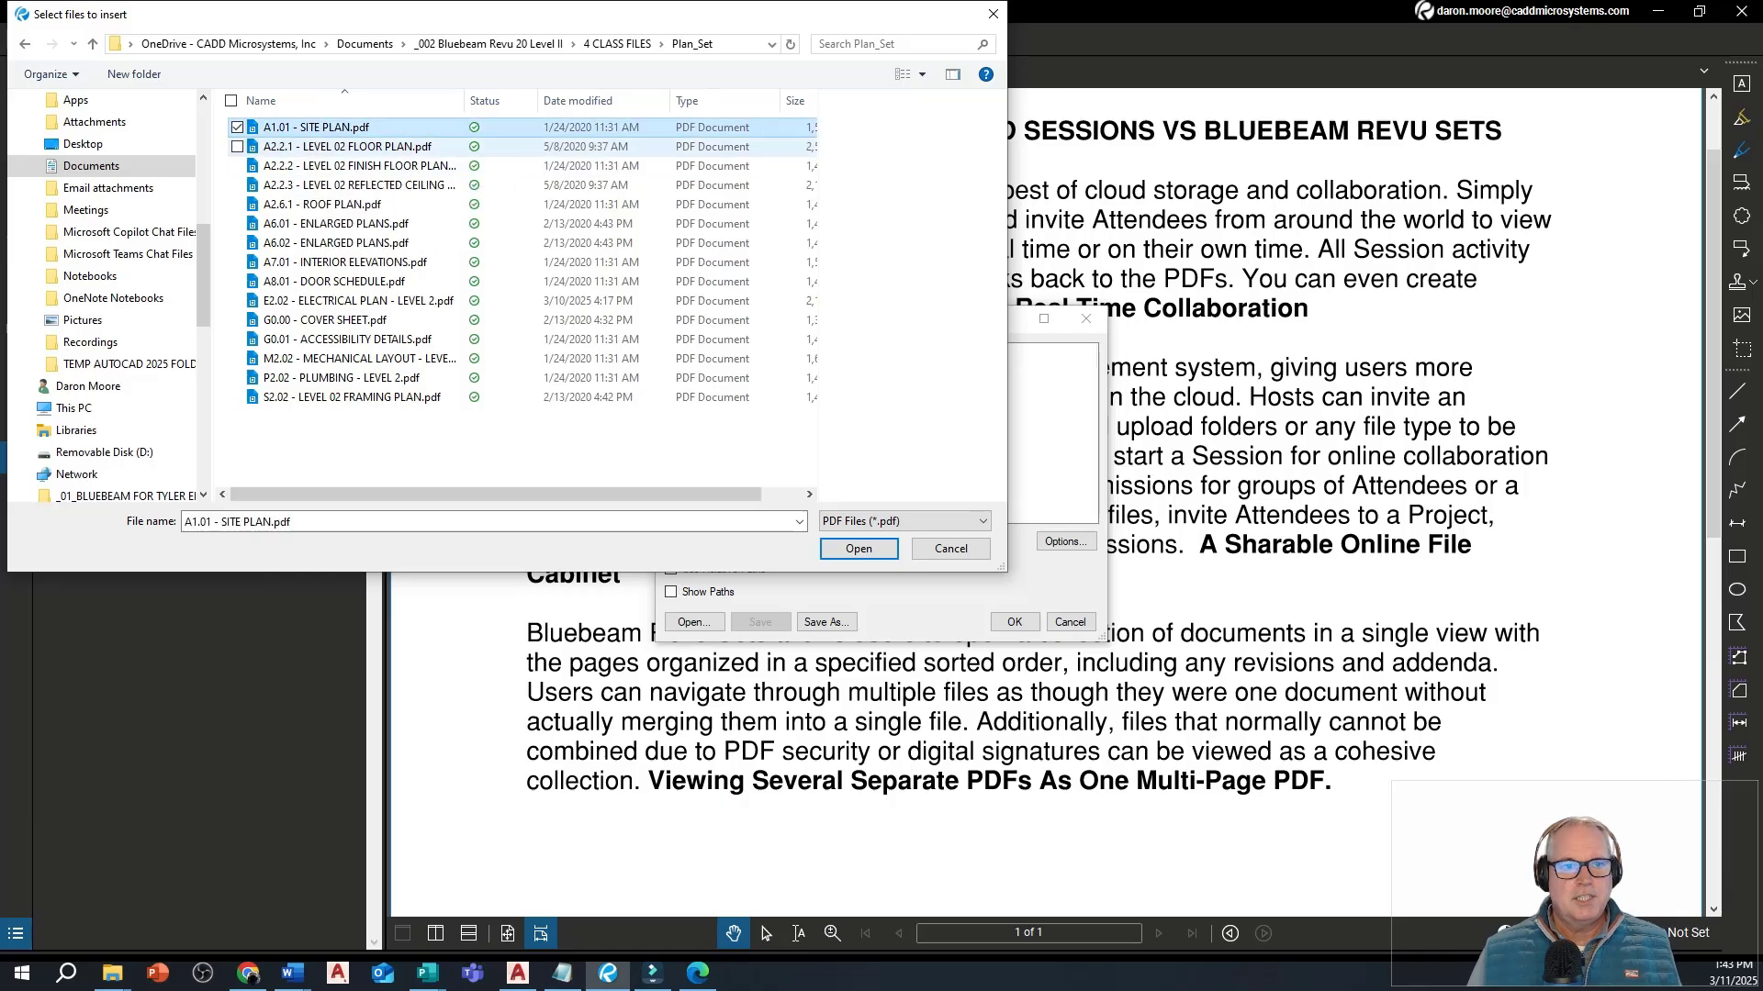
pyautogui.click(349, 396)
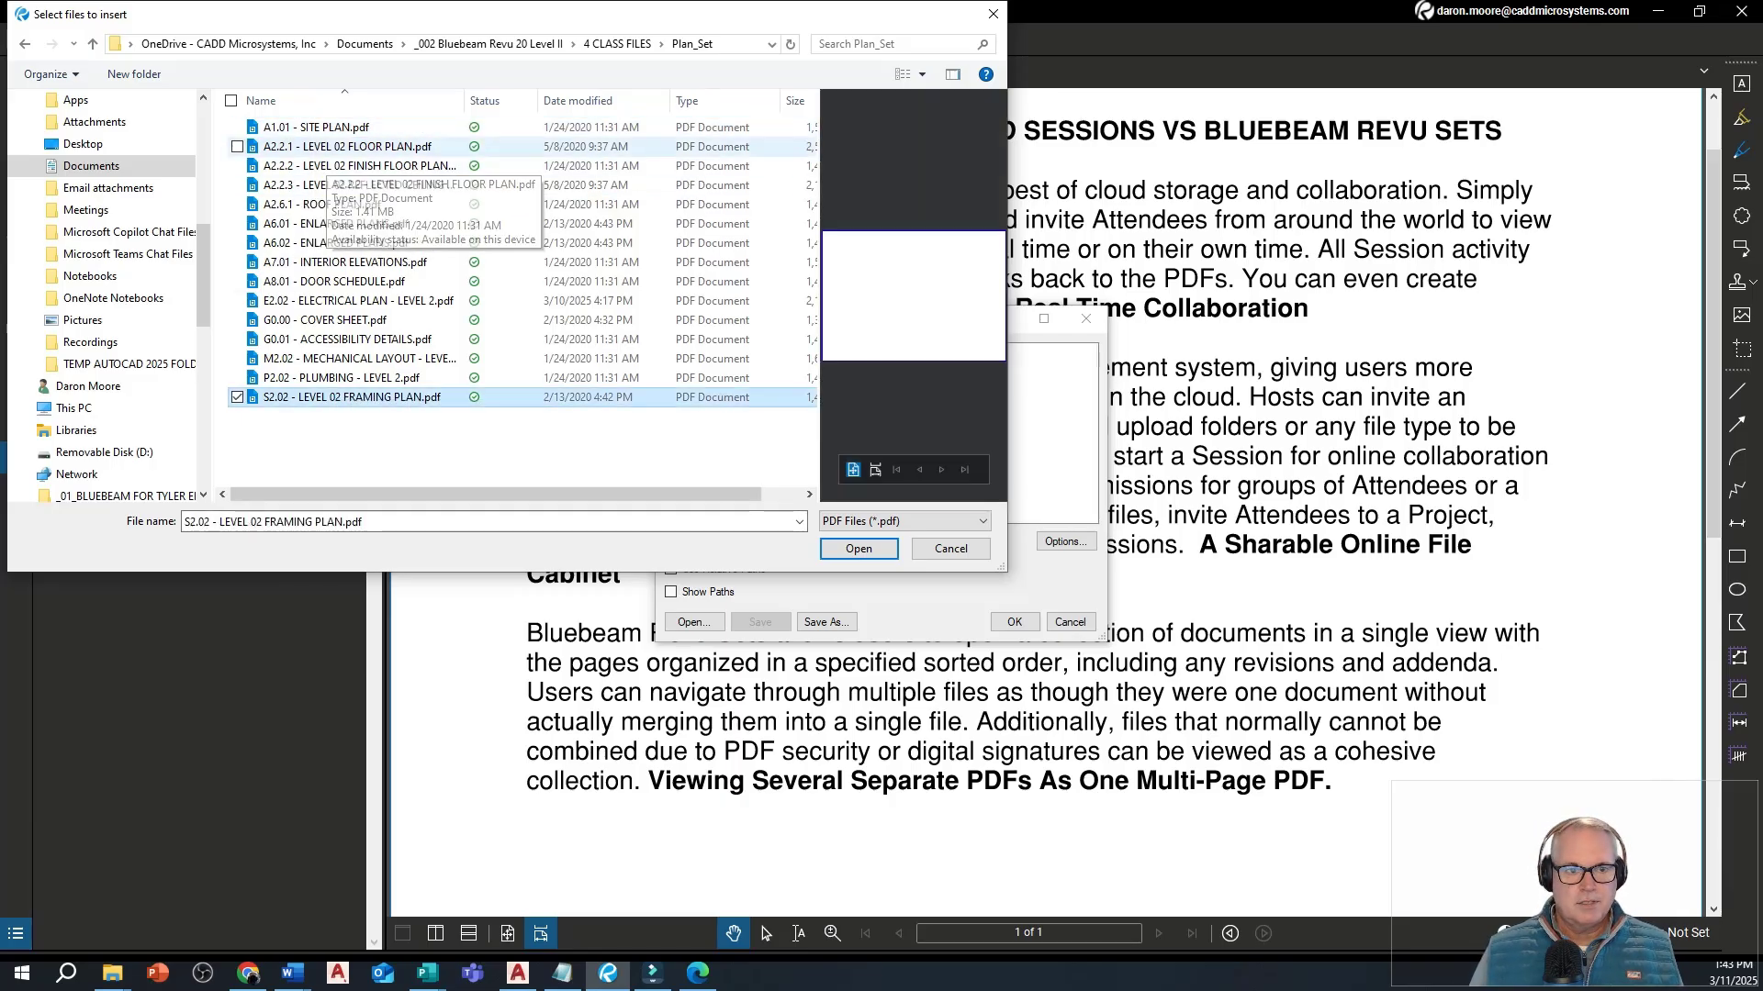
pyautogui.keyDown('shift'); pyautogui.click(303, 126); pyautogui.keyUp('shift')
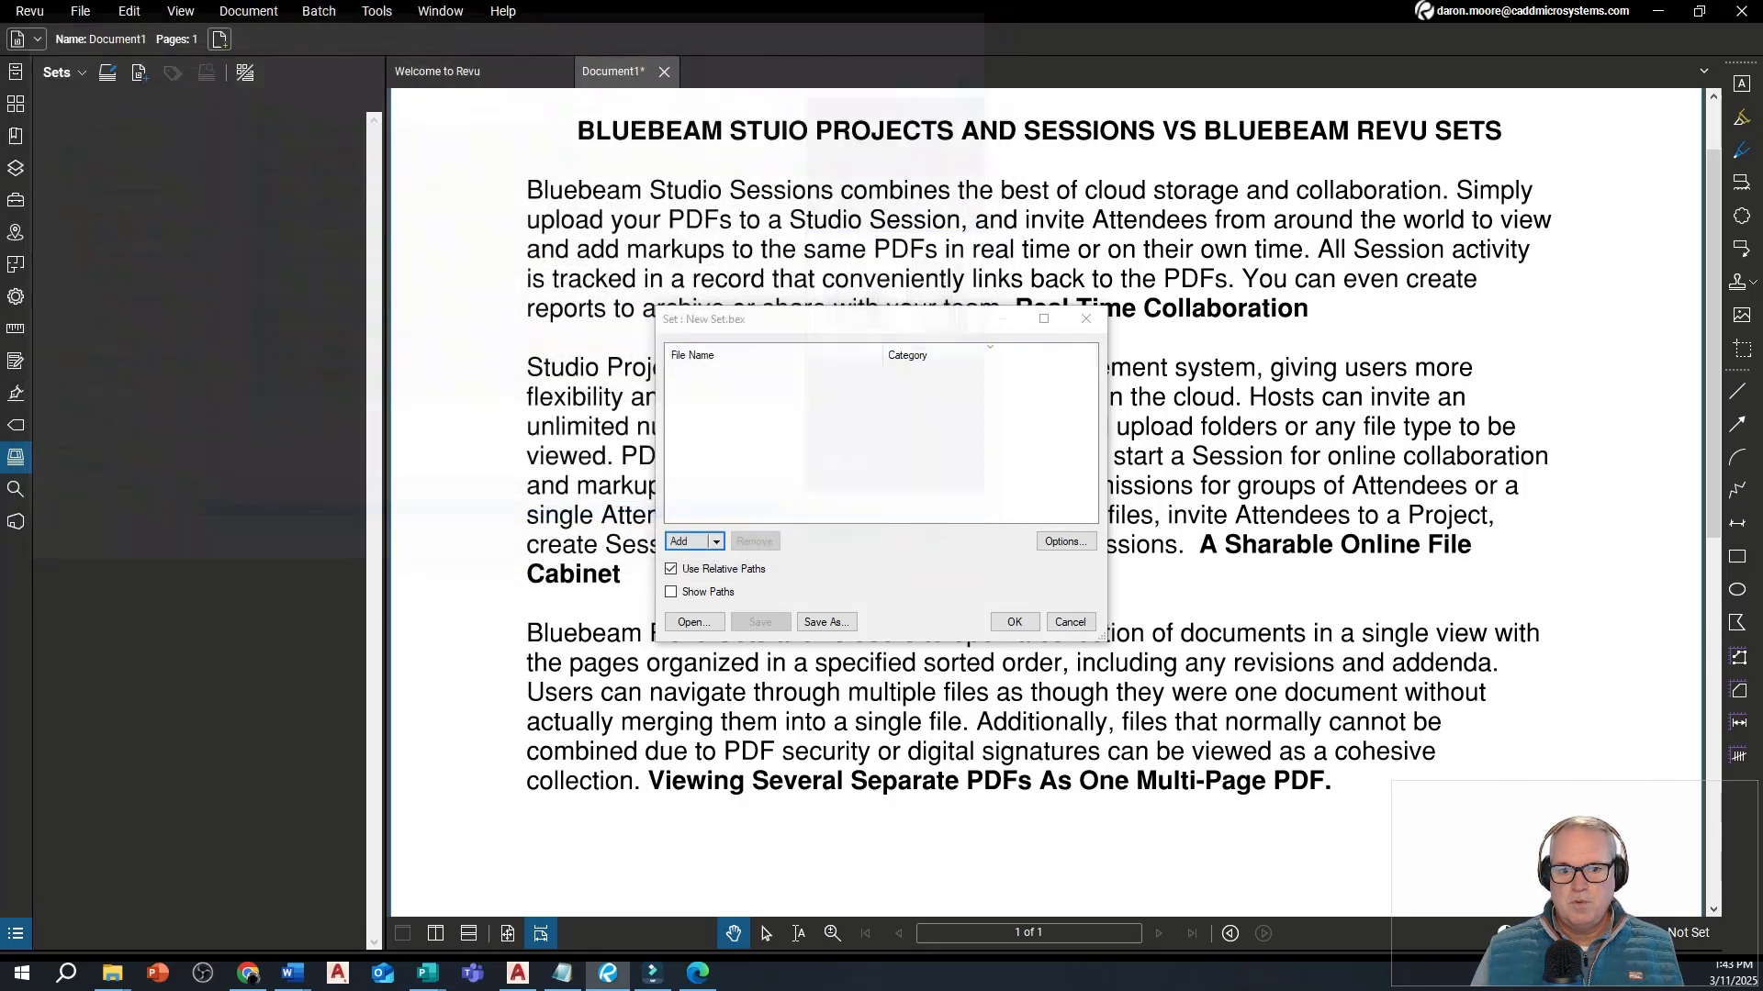
pyautogui.click(859, 548)
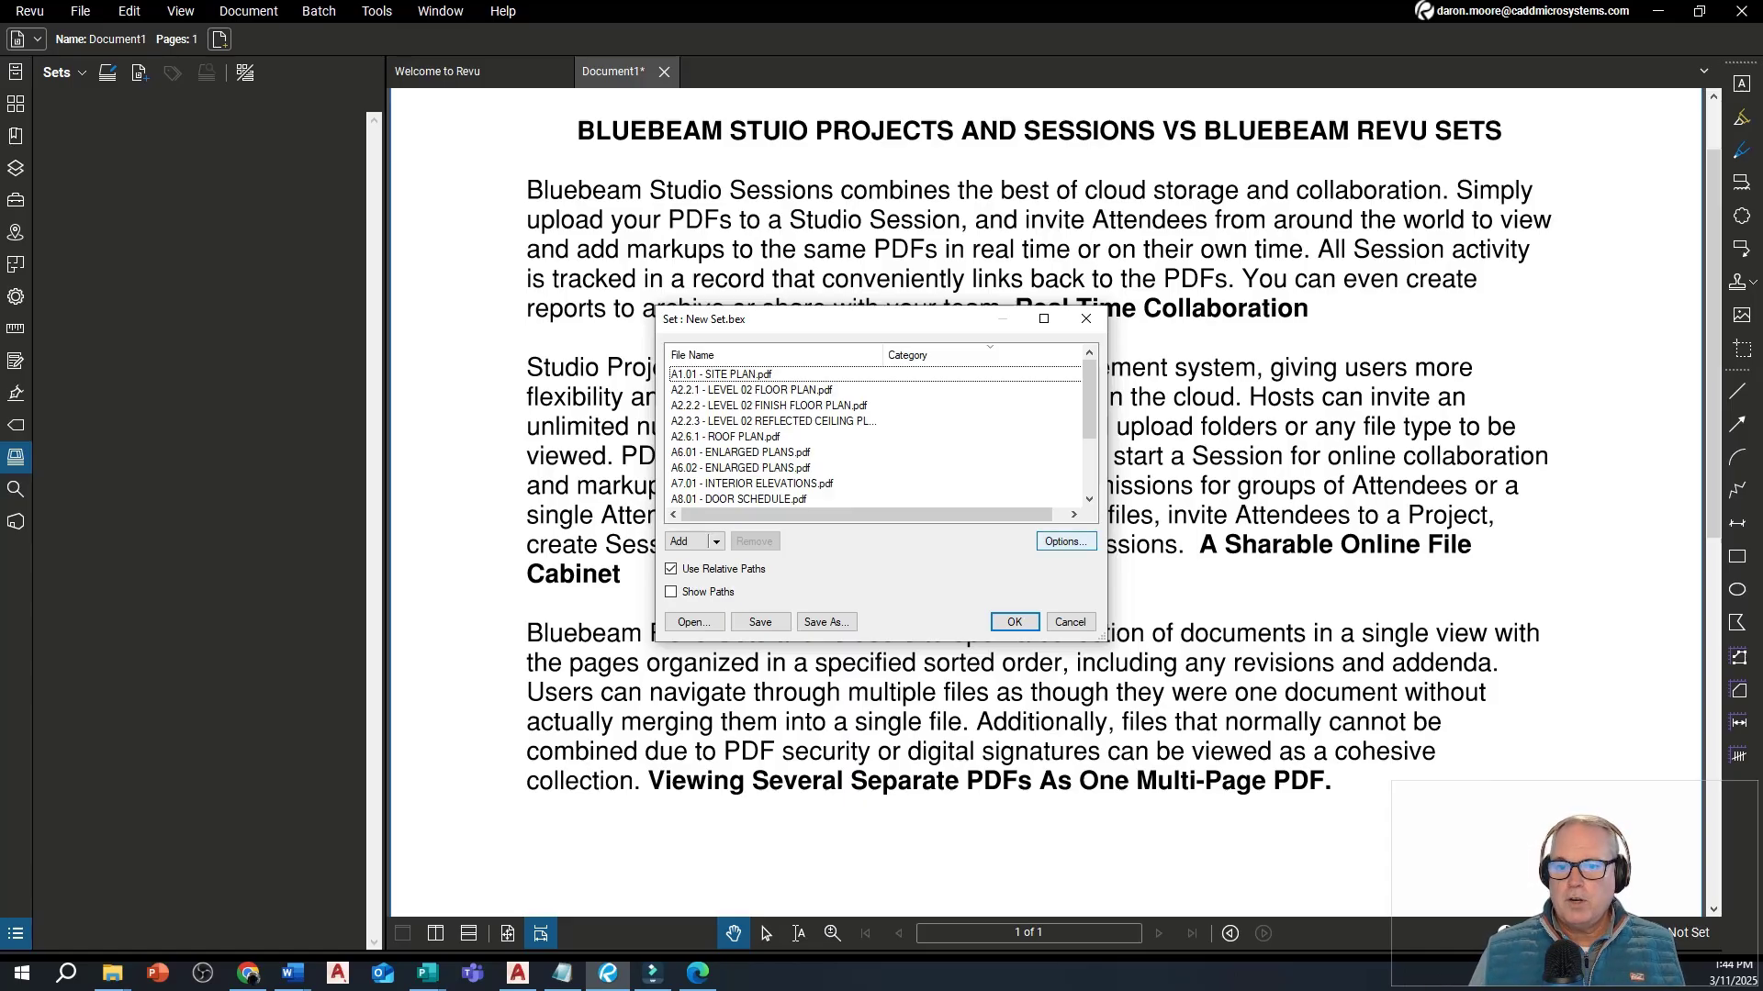
# Step: Open Set Options, which sort the sheets by file name and page label
pyautogui.click(1064, 540)
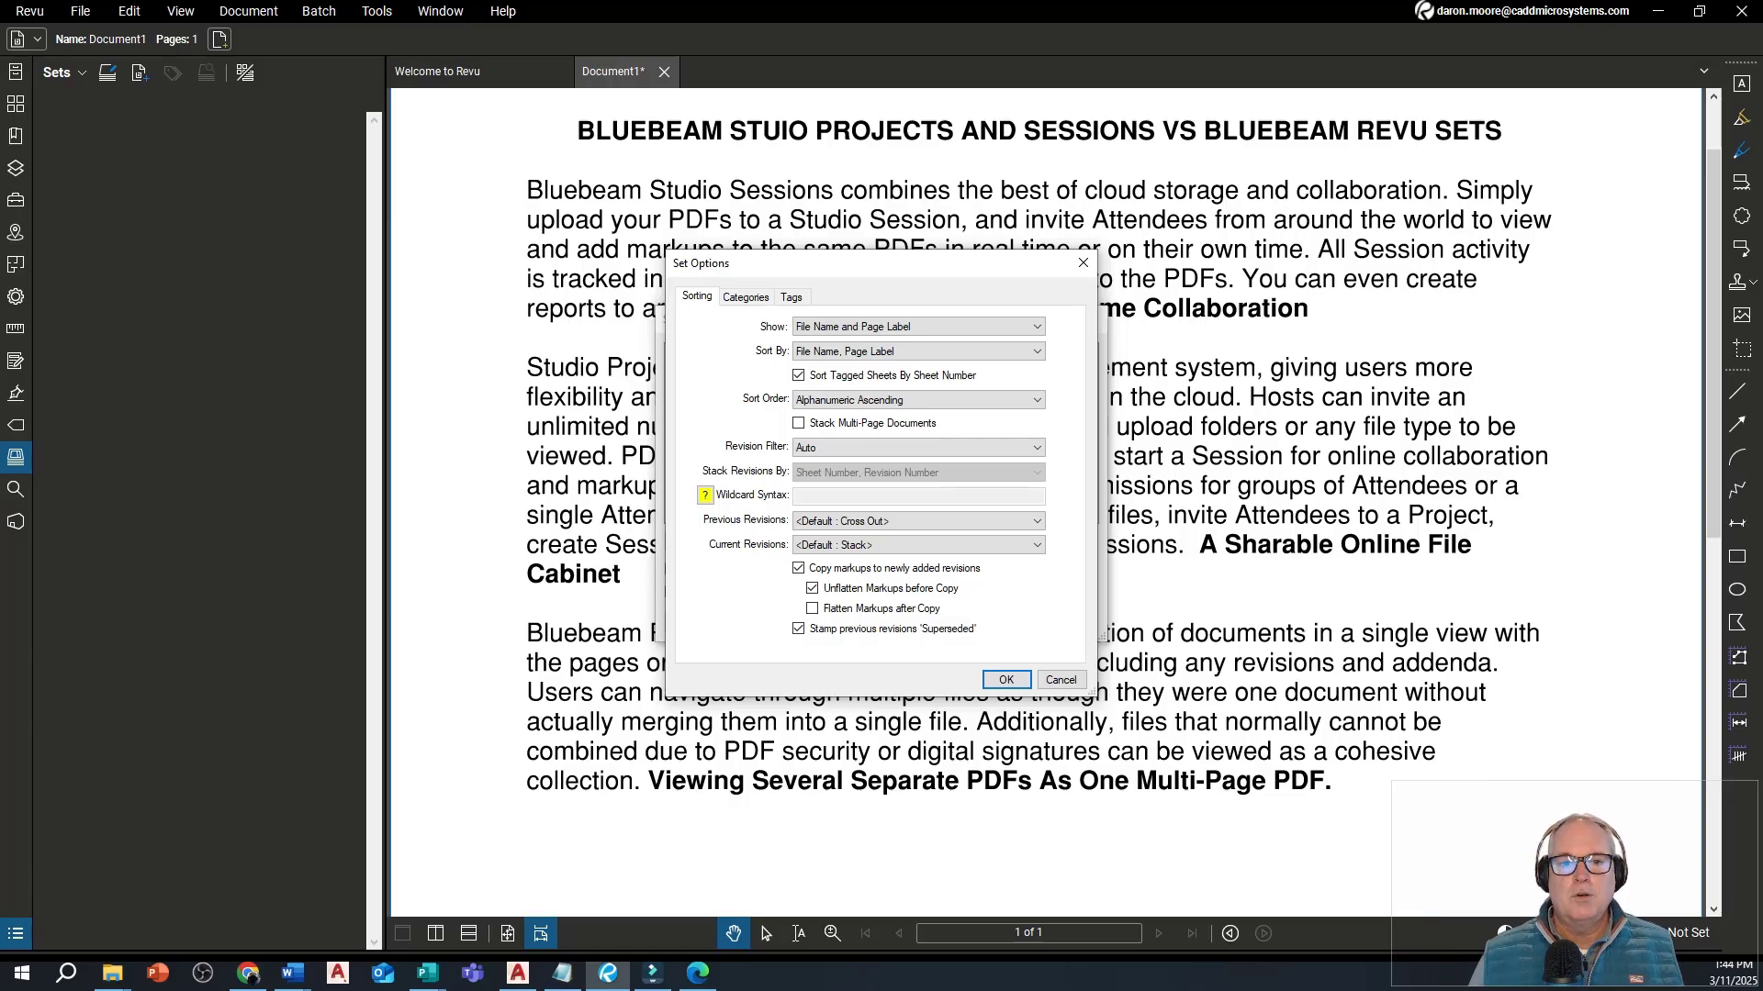
# Step: Review the Categories and Tags tabs, cancel the new category, and close Set Options with OK
pyautogui.click(745, 297)
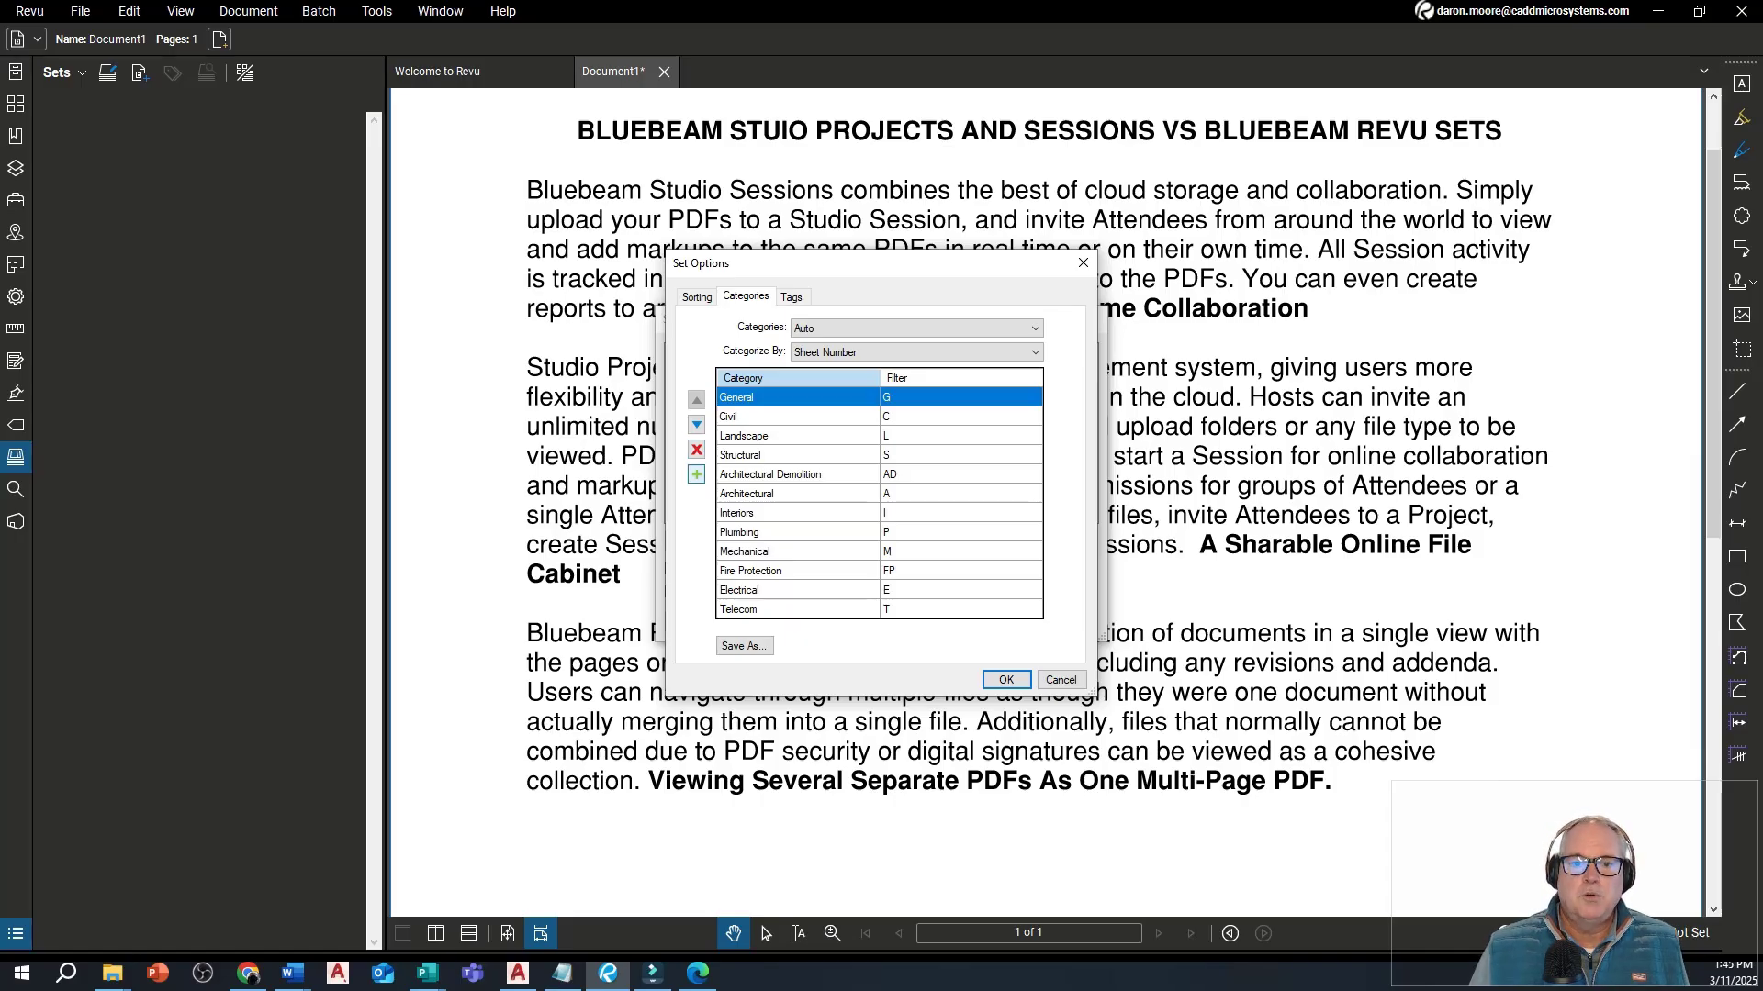
pyautogui.click(696, 475)
pyautogui.moveTo(919, 425); pyautogui.dragTo(1207, 427)
pyautogui.click(1217, 454)
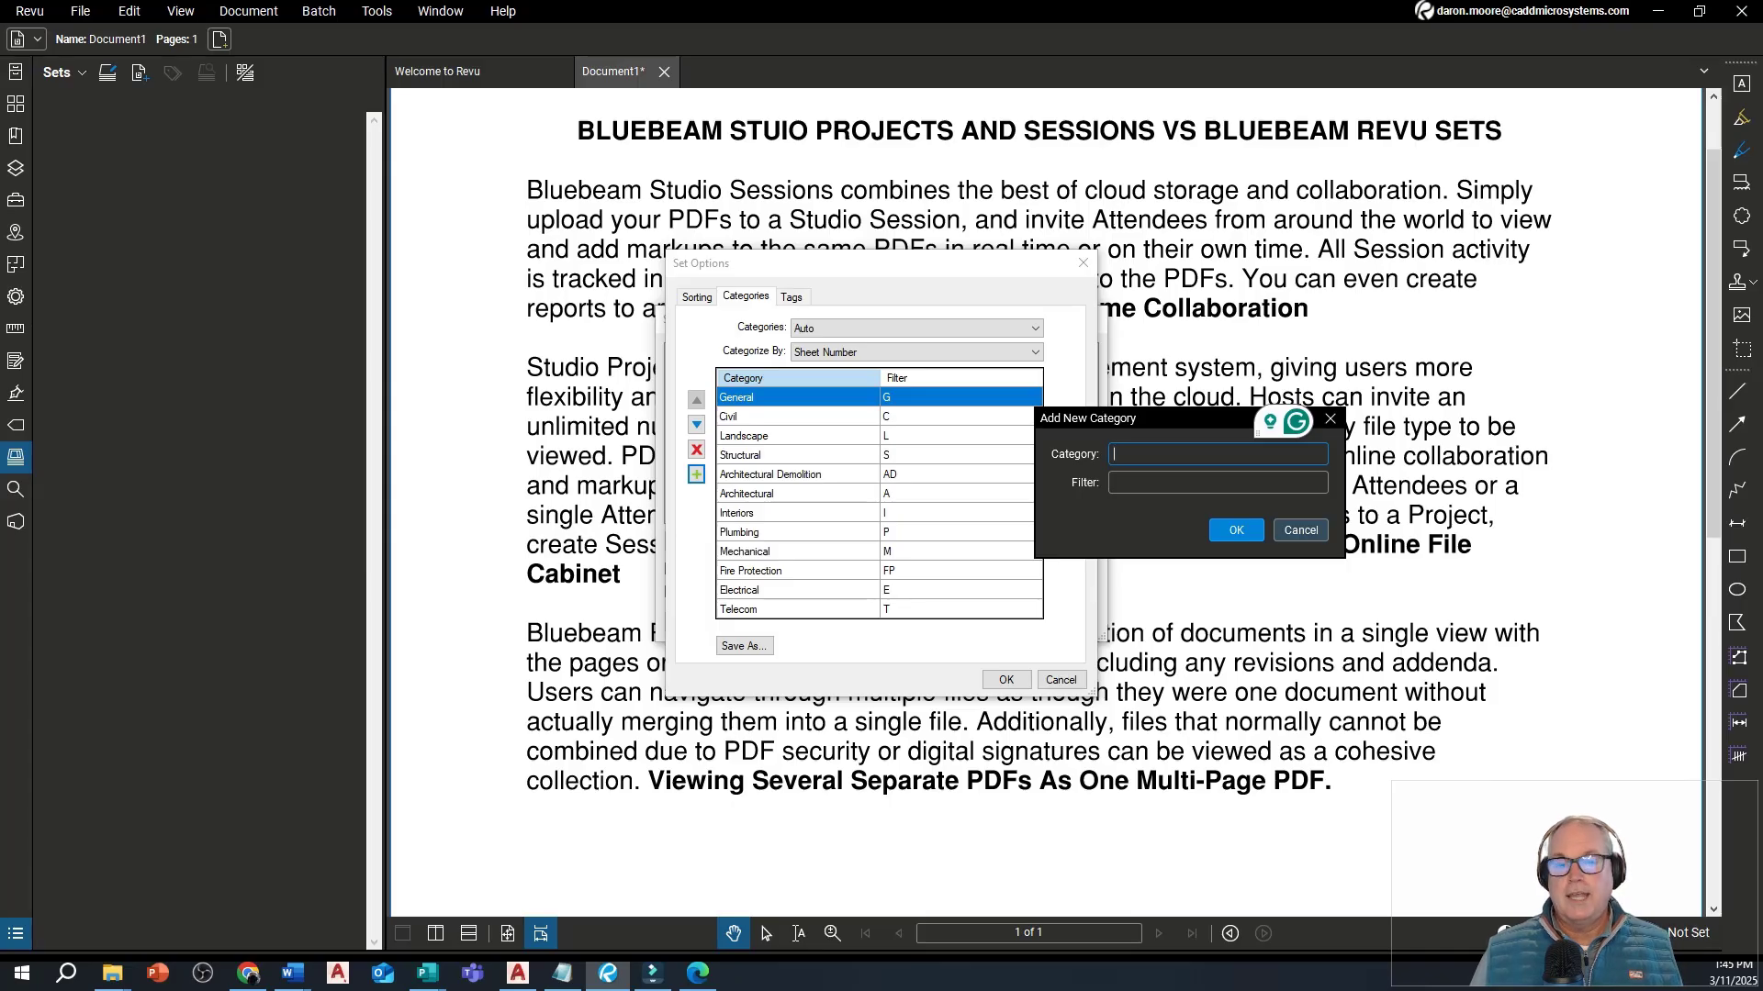
pyautogui.press('Escape')
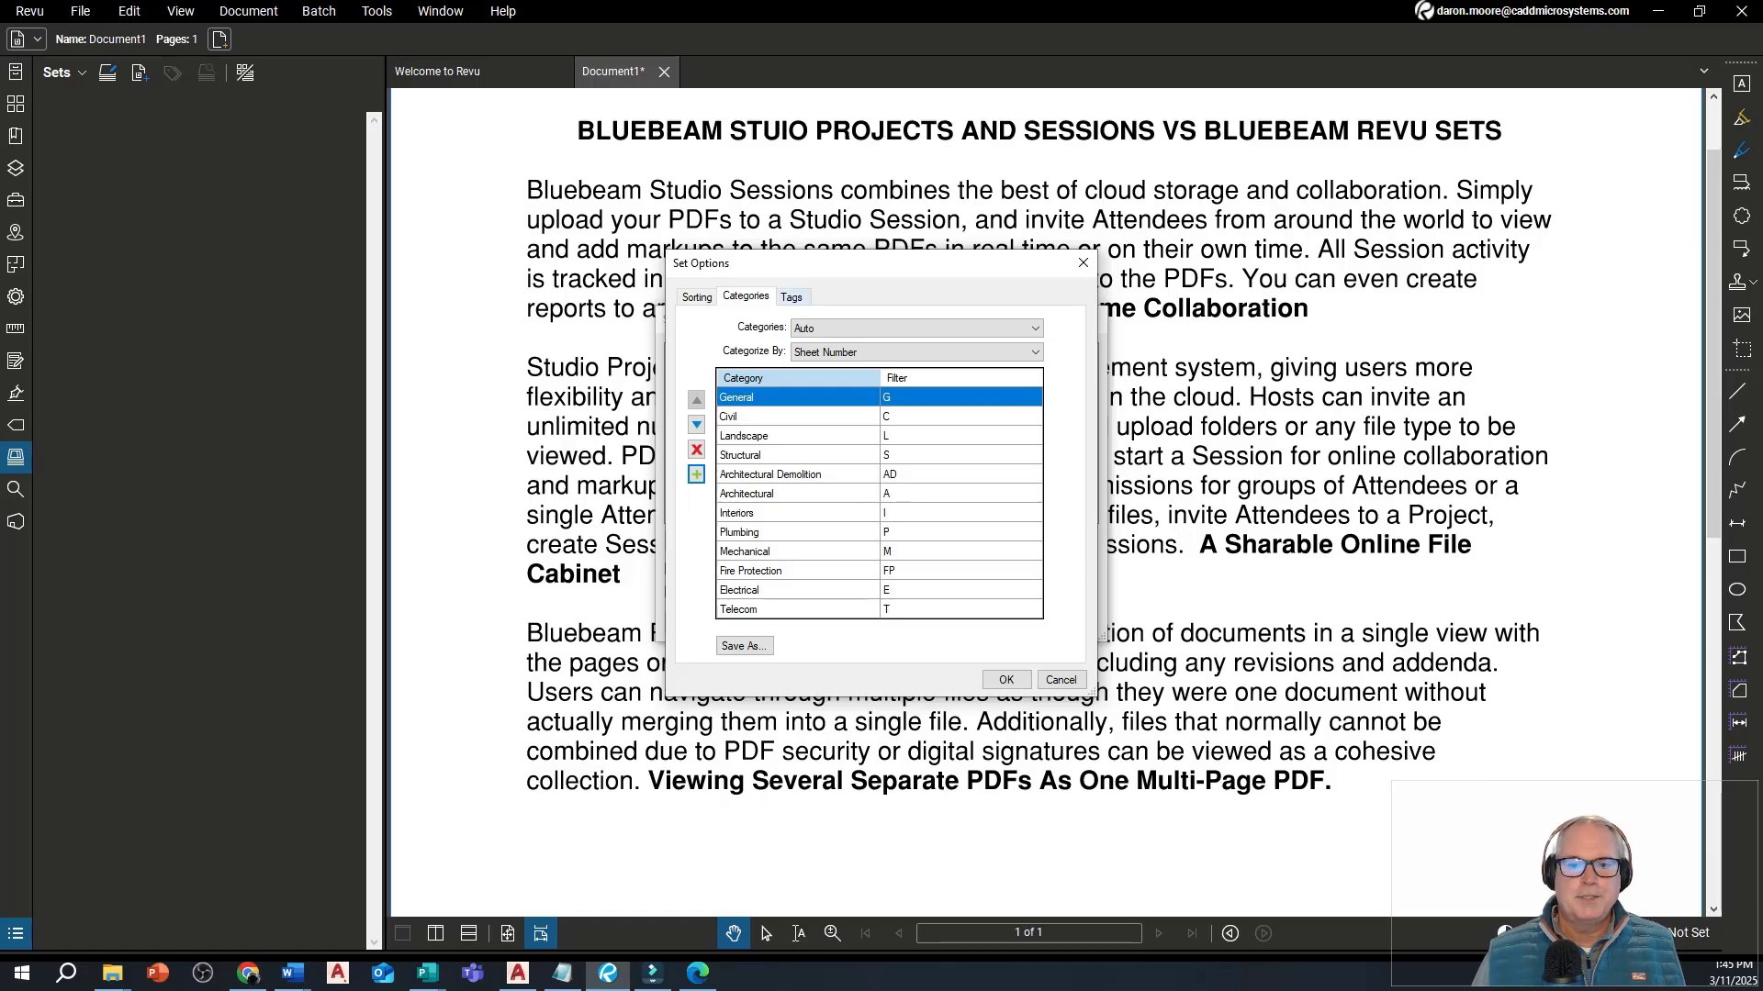
pyautogui.hotkey('ctrl', 'Tab')
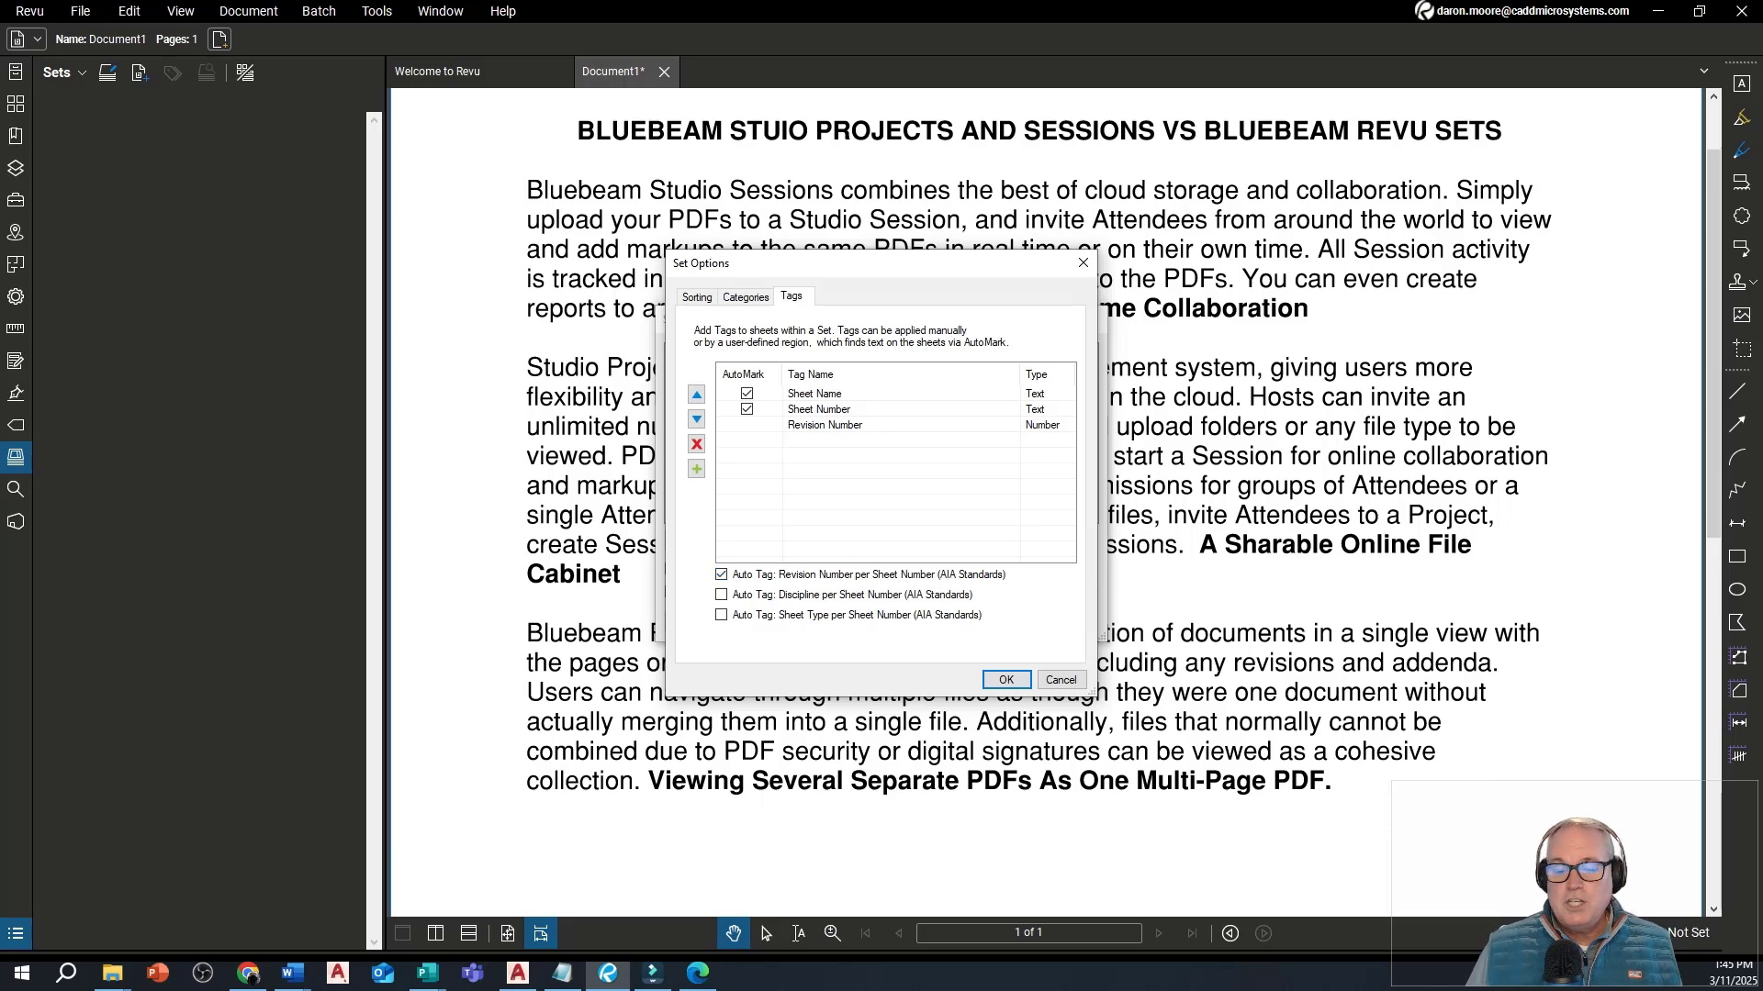
pyautogui.press('Return')
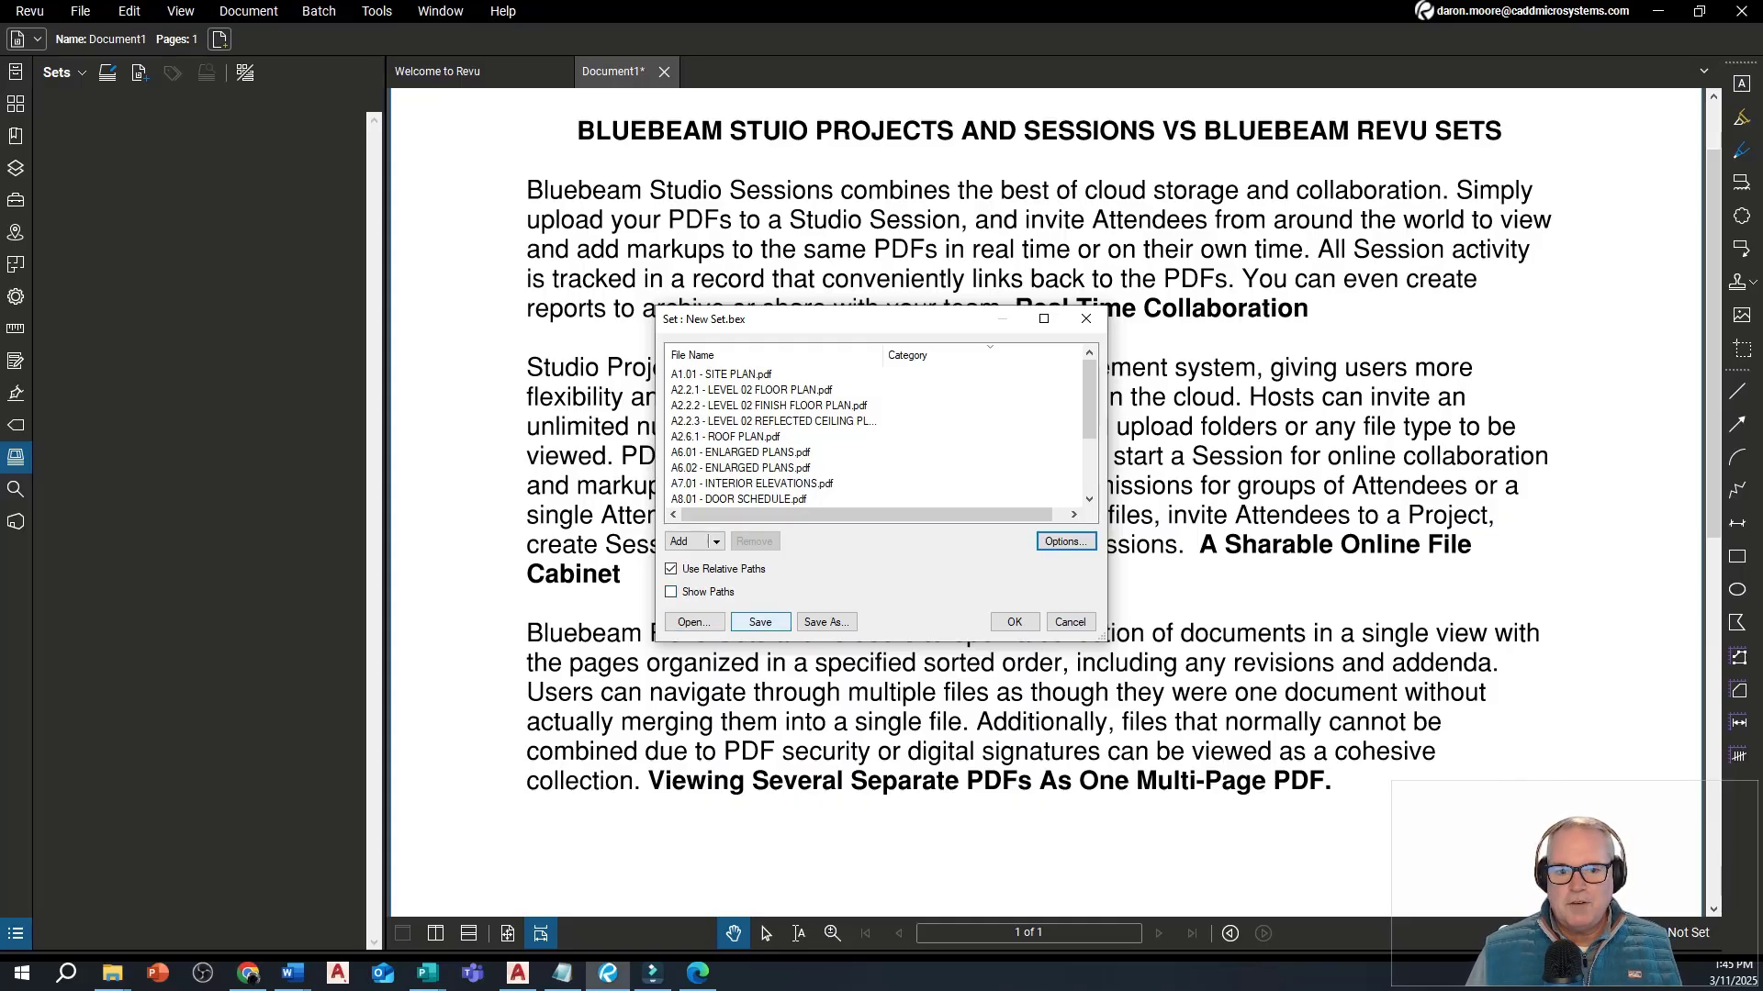
# Step: Save the set and enlarge the Tags table to show full values
pyautogui.click(760, 622)
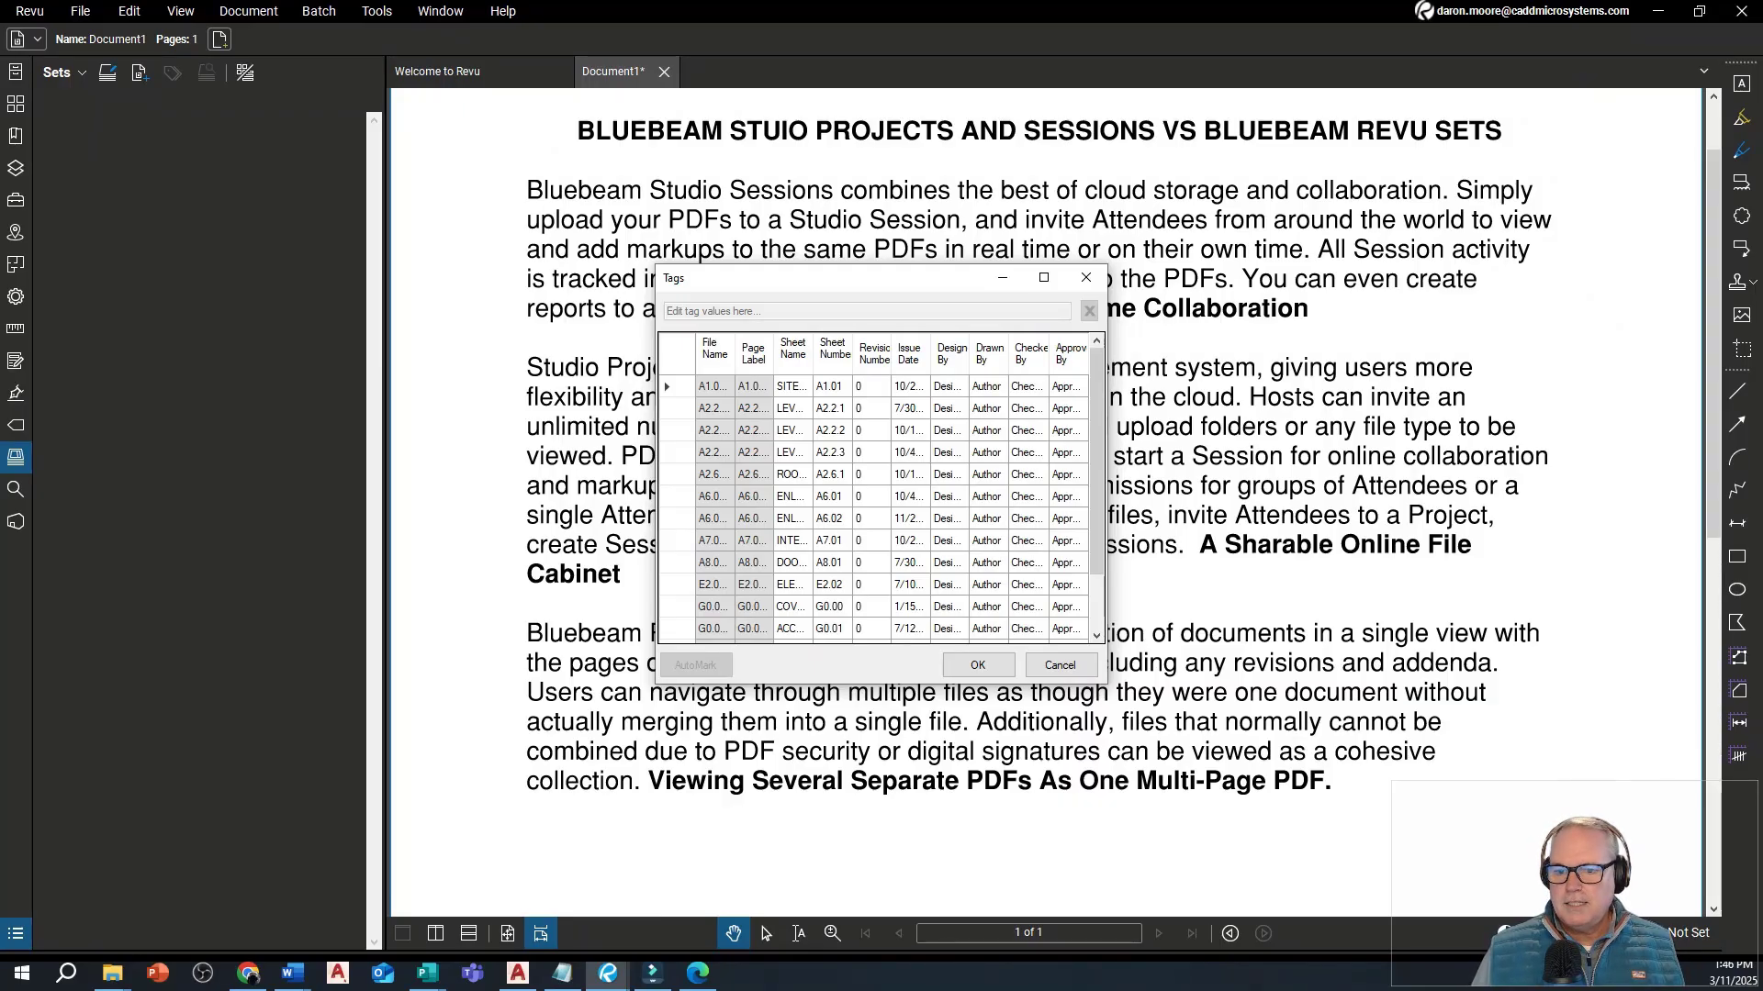
pyautogui.moveTo(1106, 684); pyautogui.dragTo(1747, 761)
pyautogui.moveTo(1194, 277); pyautogui.dragTo(940, 268)
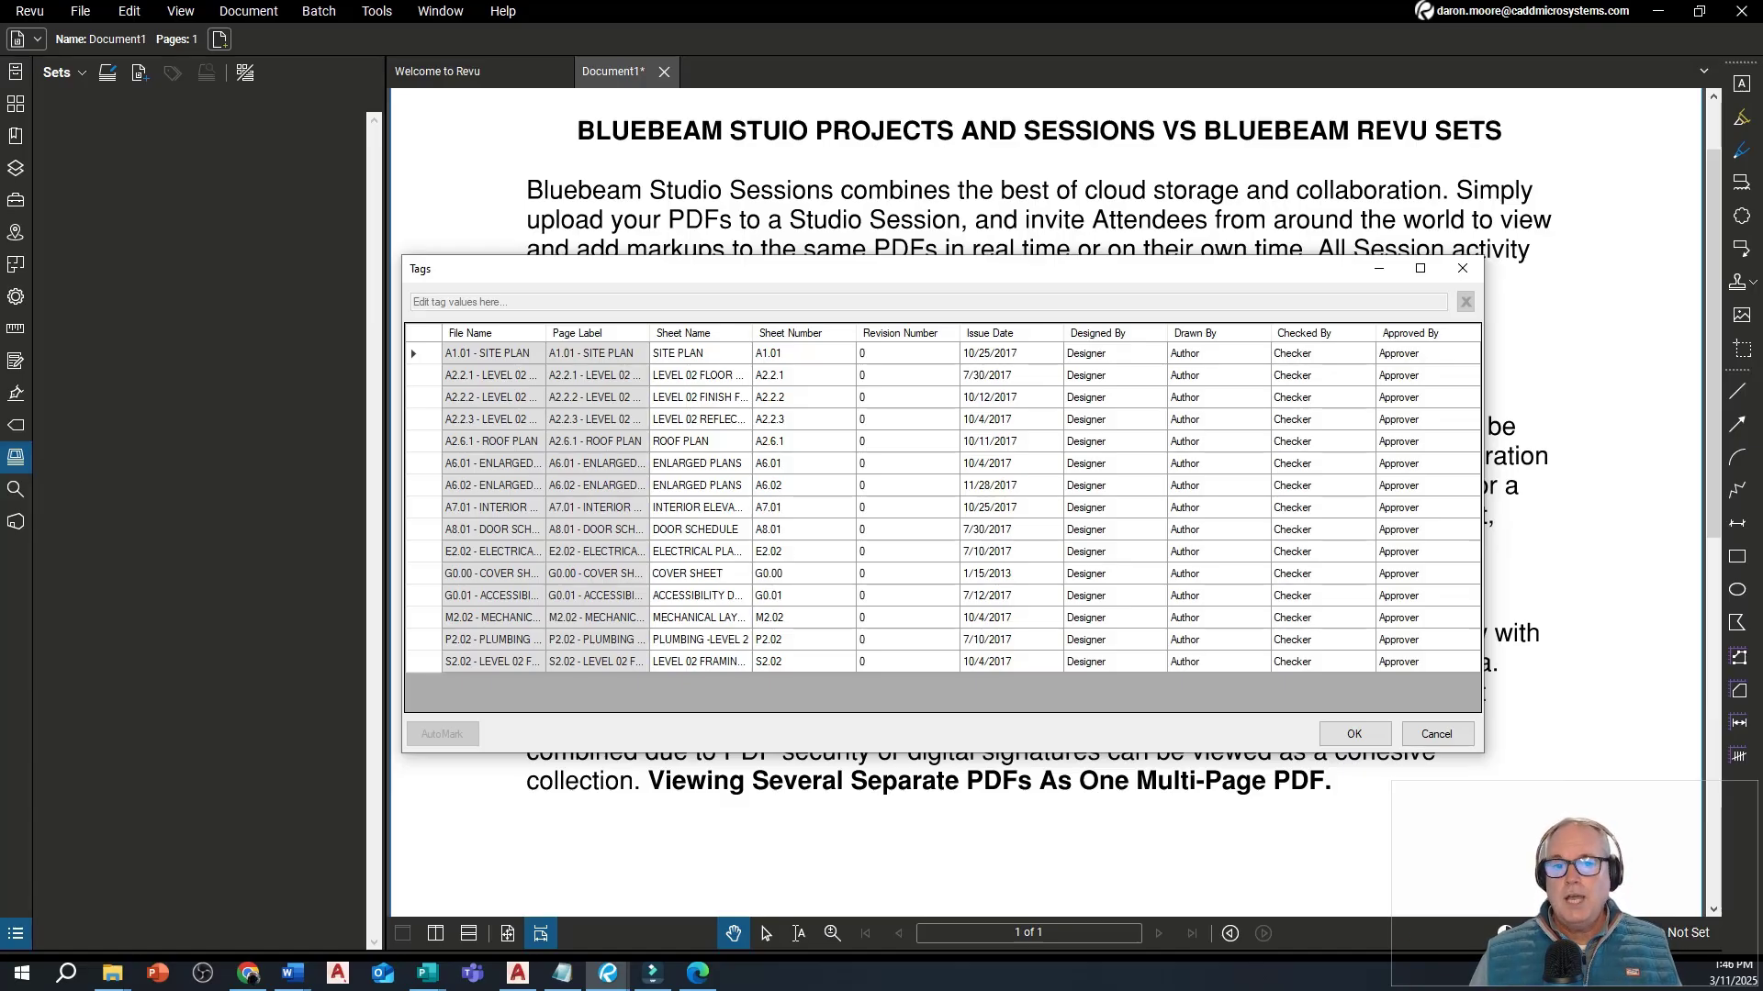
# Step: Inspect the Revision Number column values from A1.01 to S2.02, then accept the tags
pyautogui.click(904, 353)
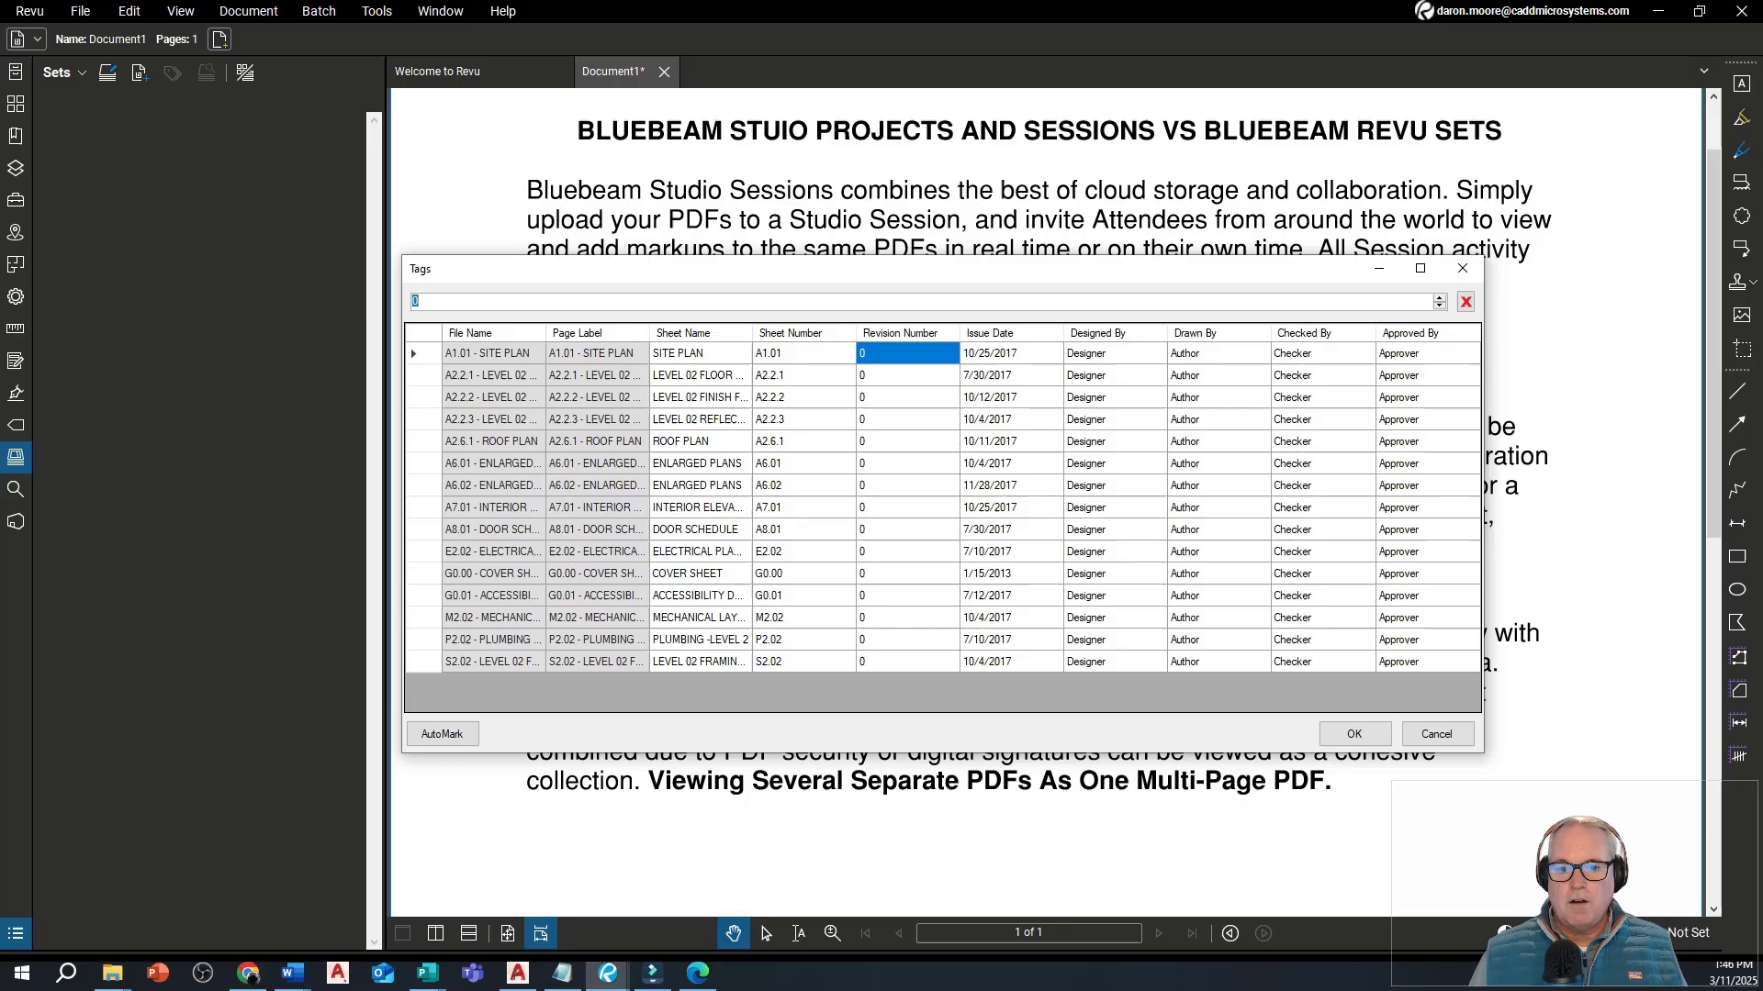
pyautogui.click(907, 661)
pyautogui.click(907, 352)
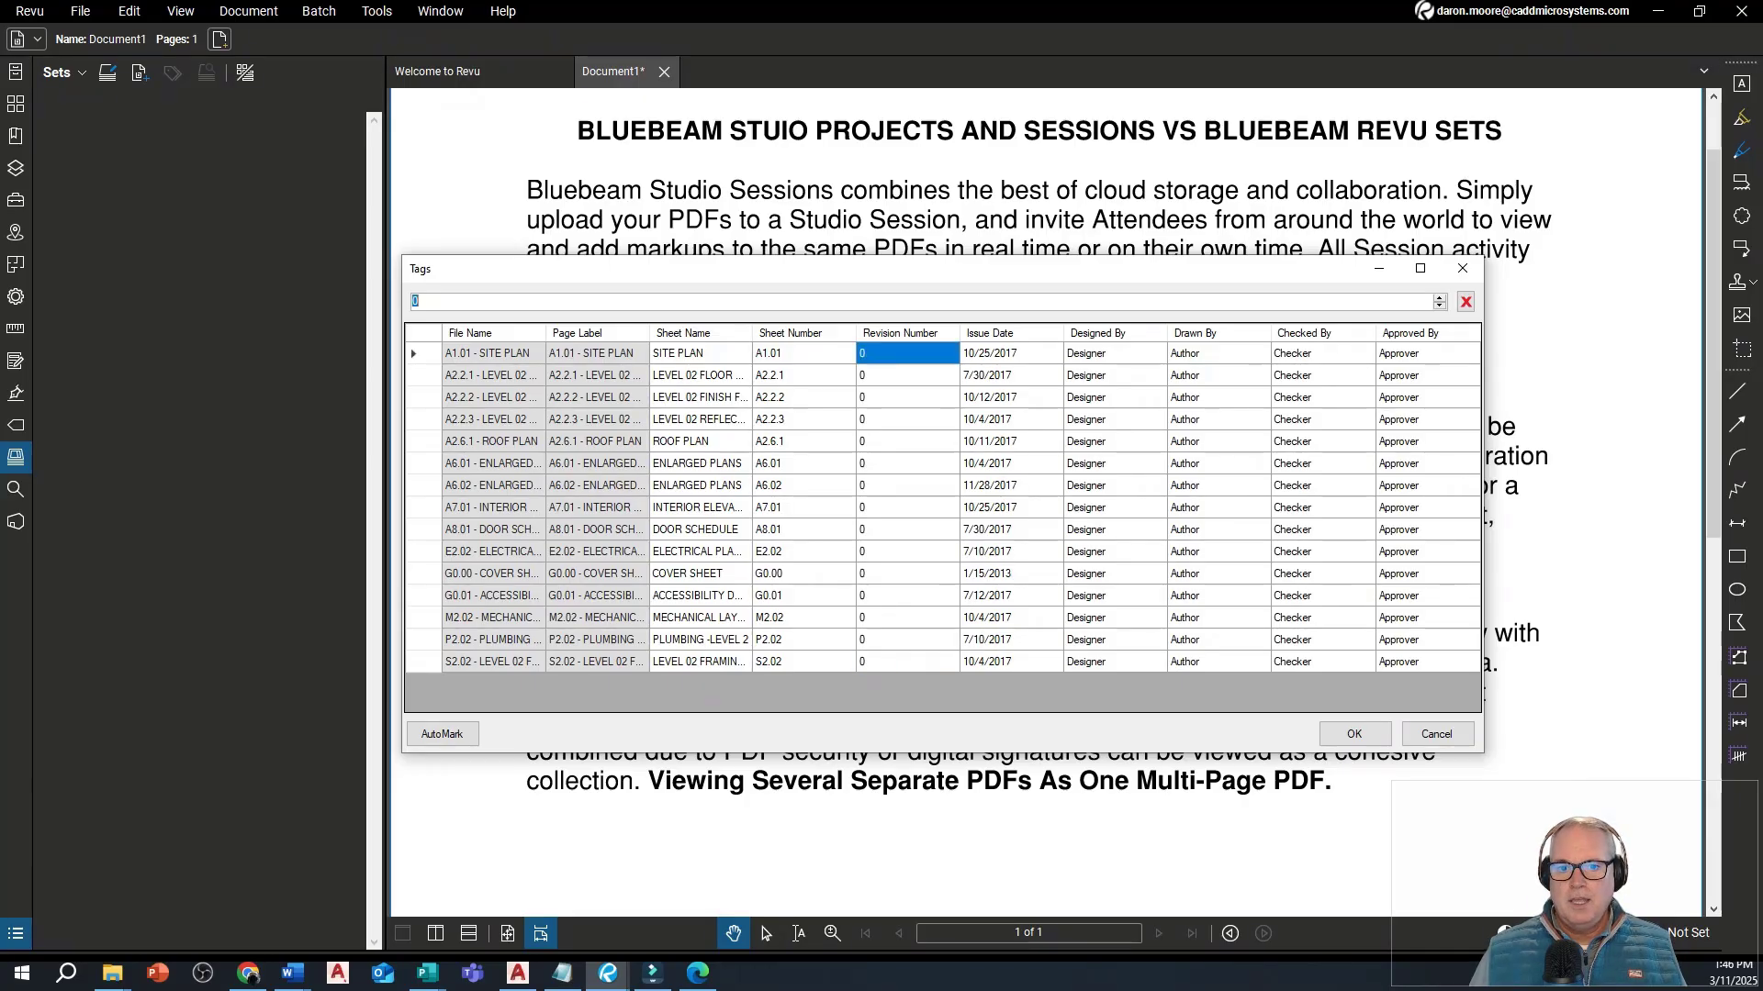
pyautogui.click(907, 661)
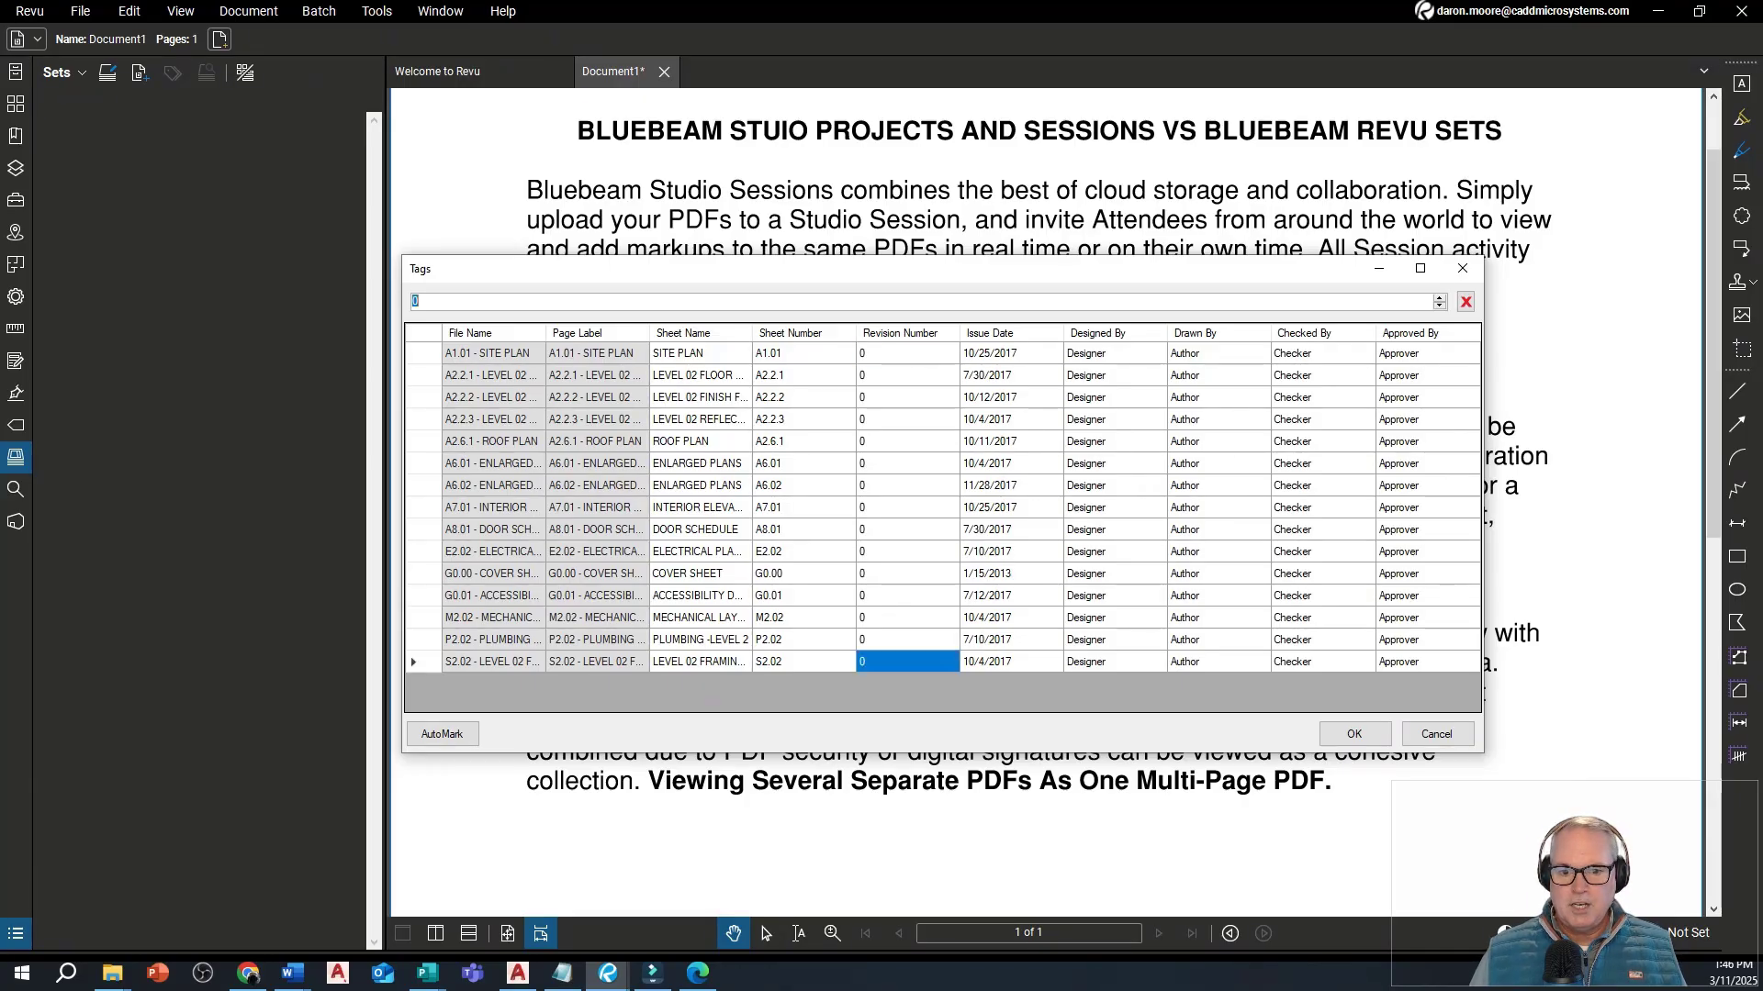
pyautogui.click(907, 352)
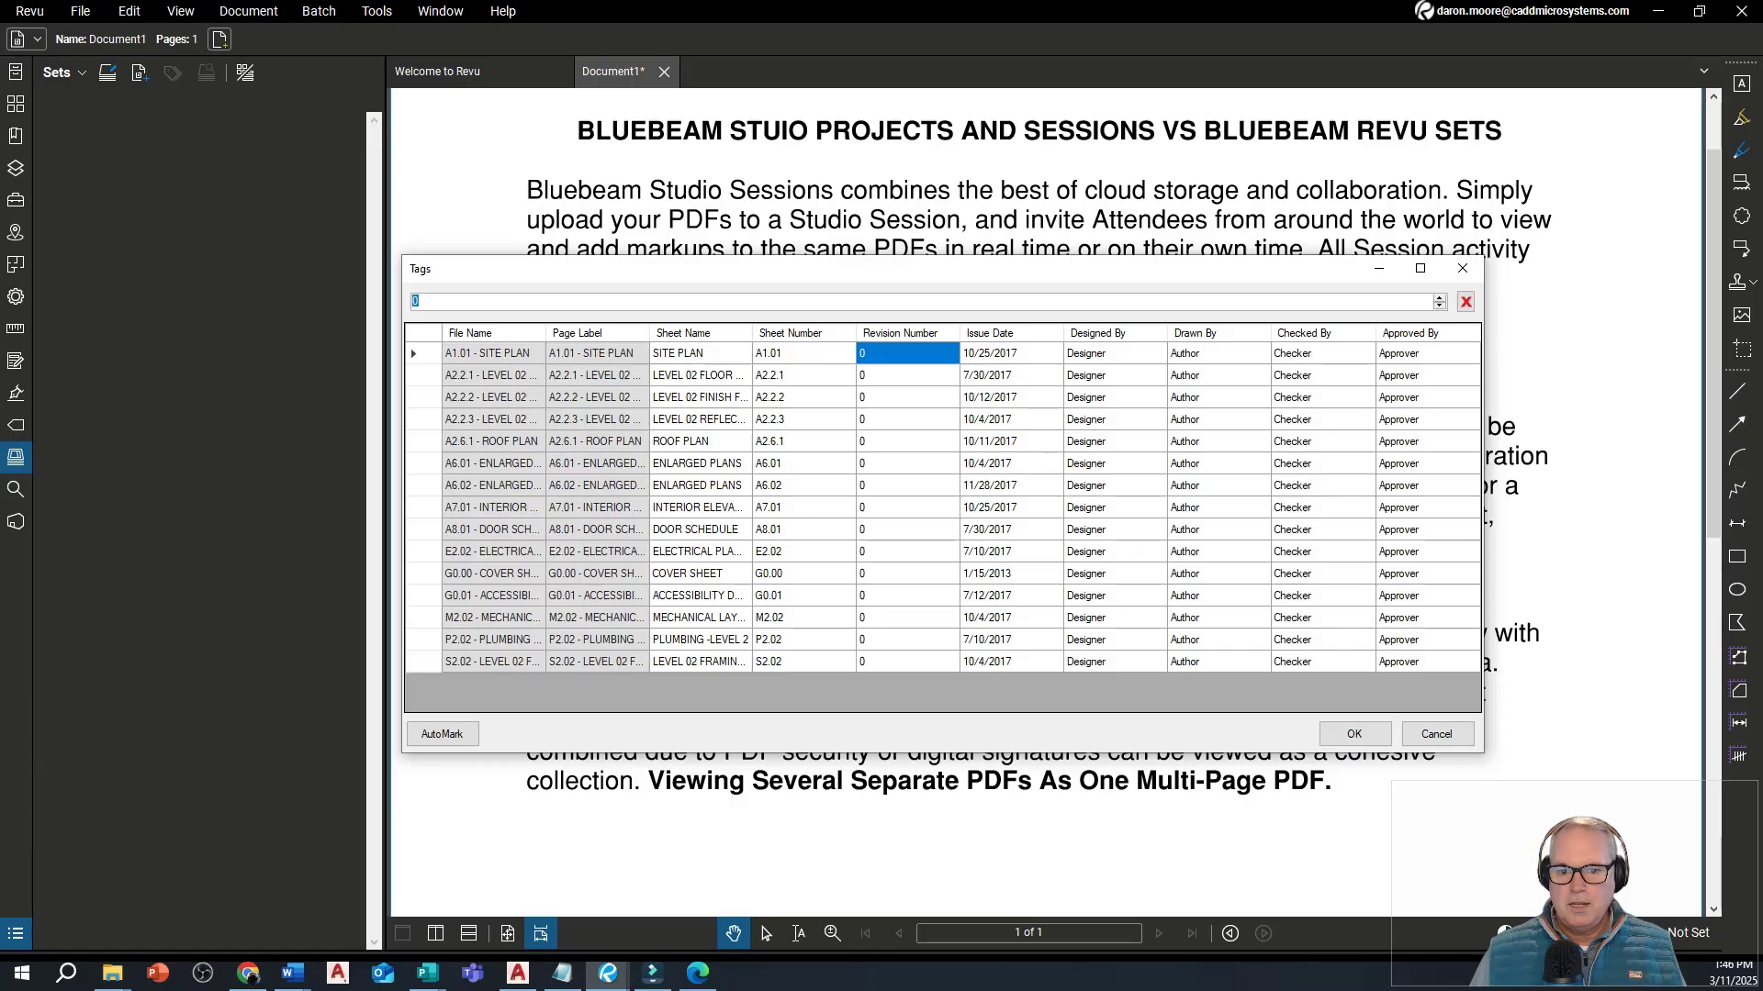
pyautogui.moveTo(907, 661); pyautogui.dragTo(907, 353)
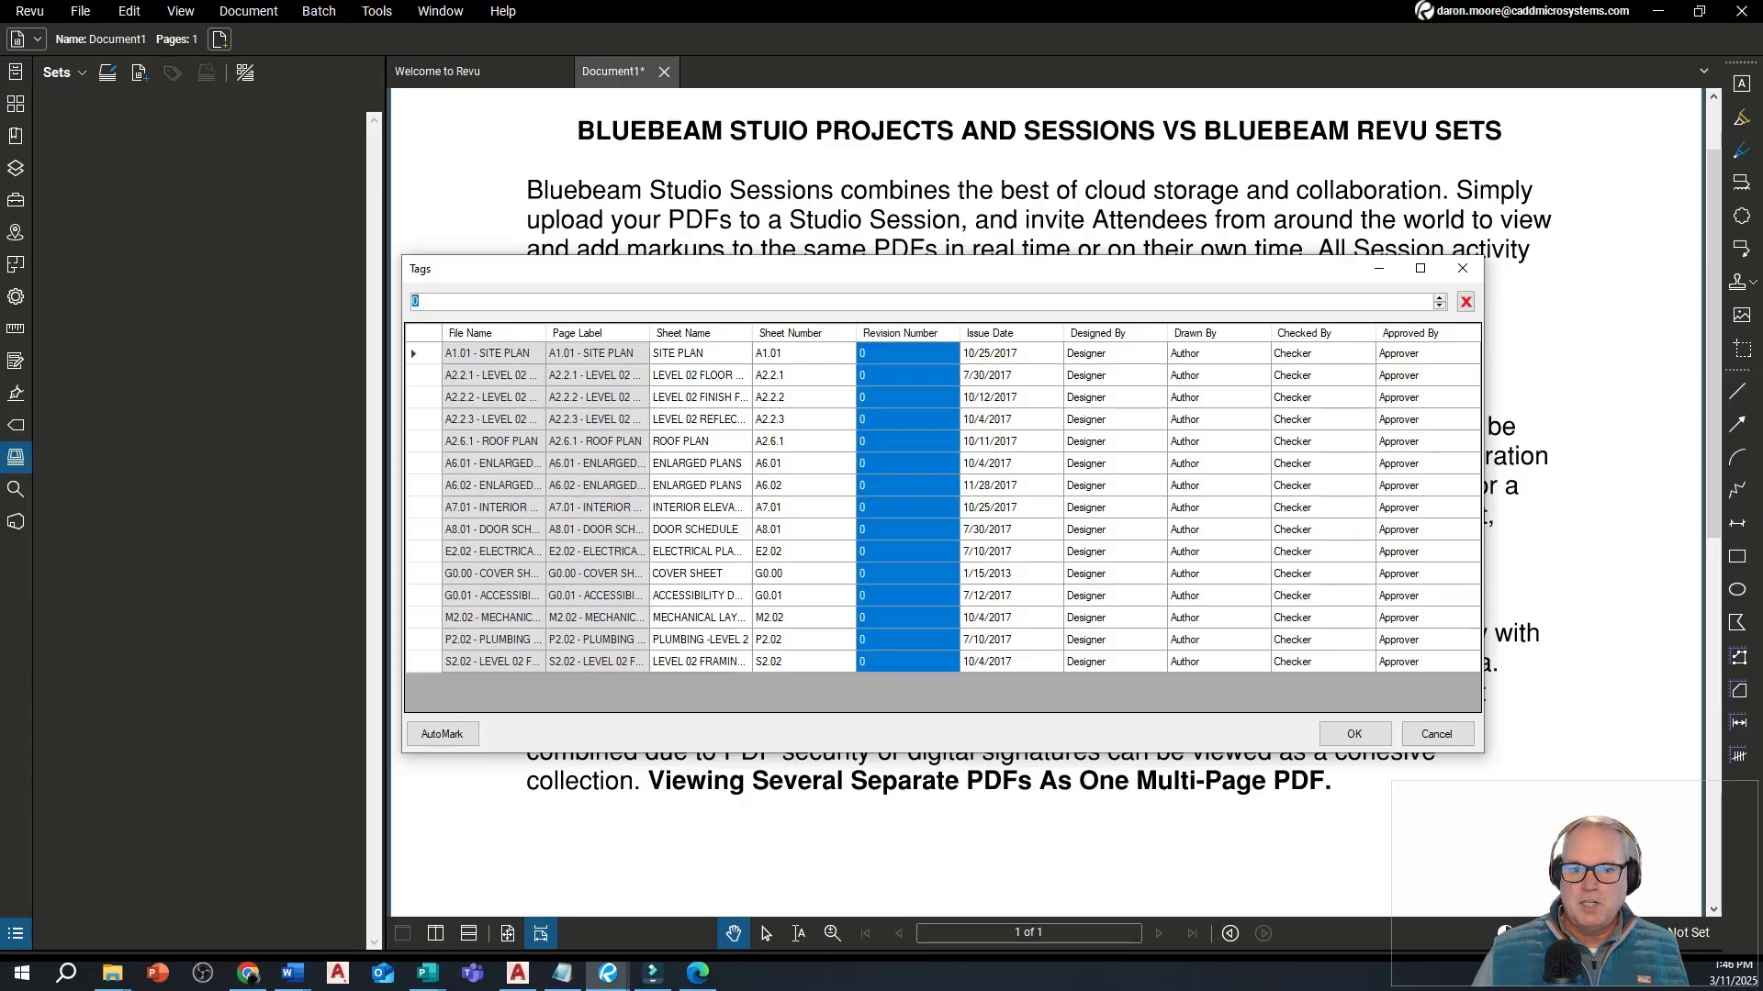
pyautogui.click(907, 462)
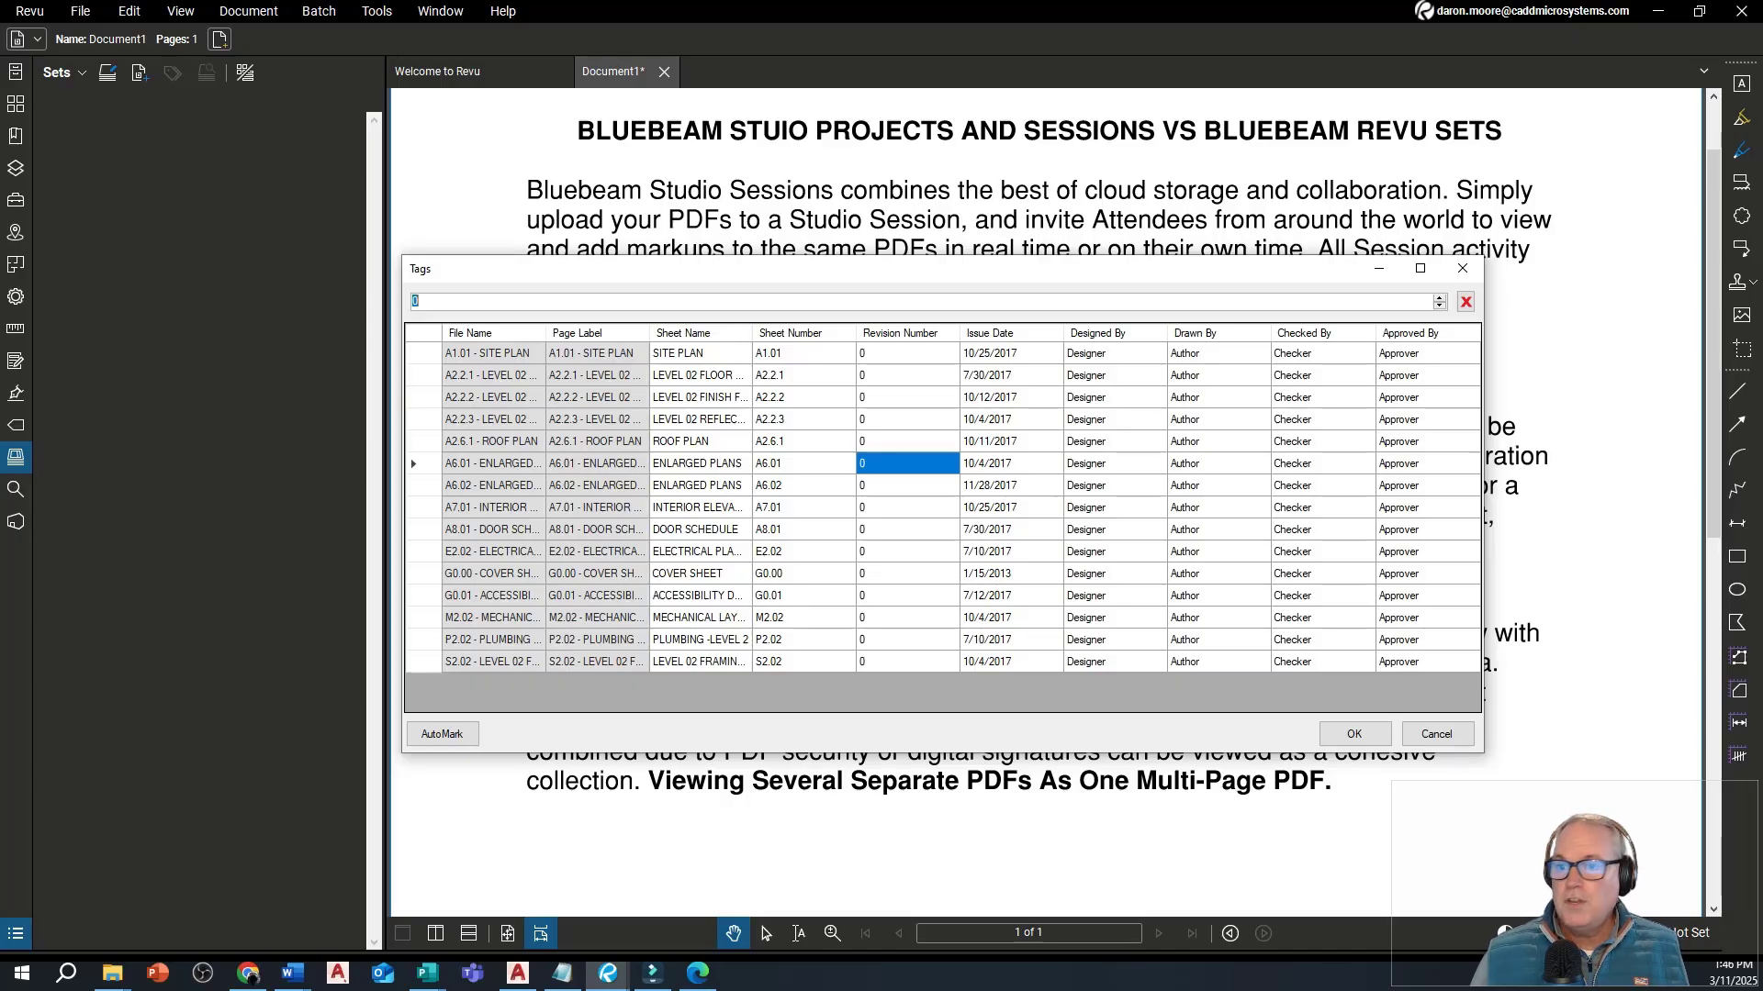
pyautogui.click(1354, 734)
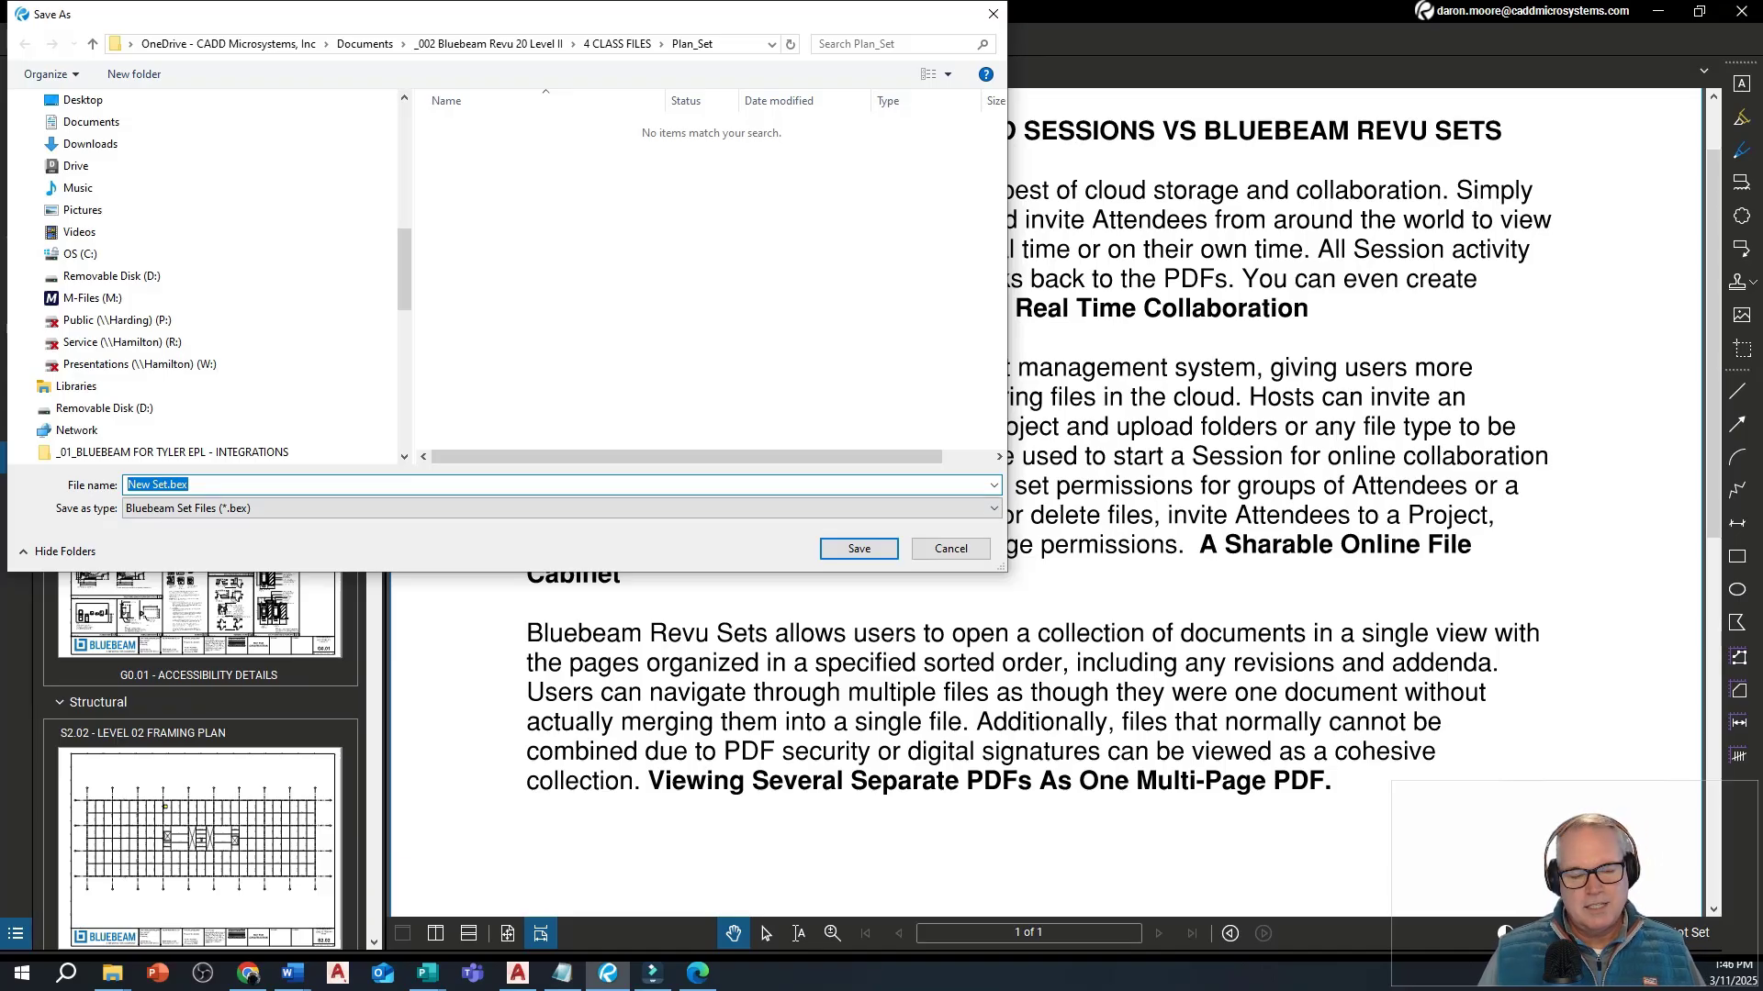
# Step: Save as New Set.bex in Plan_Set, accept the category warning, and close the tag dialogs unchanged
pyautogui.click(859, 548)
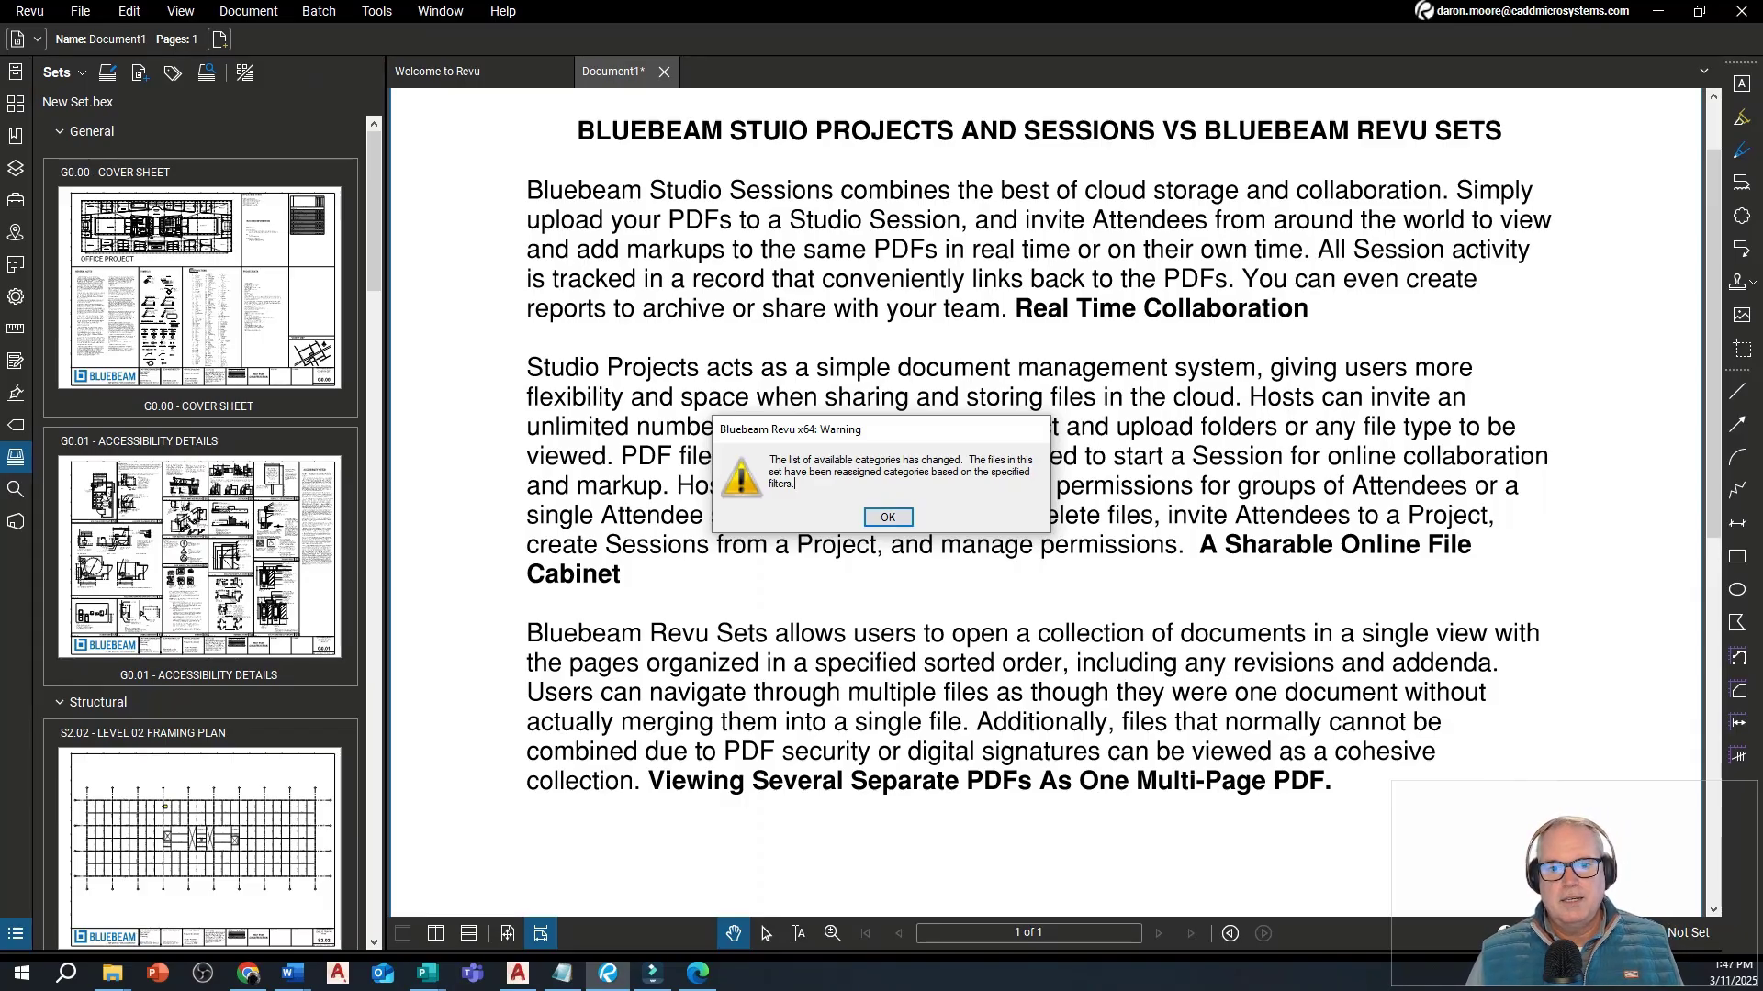
pyautogui.click(887, 517)
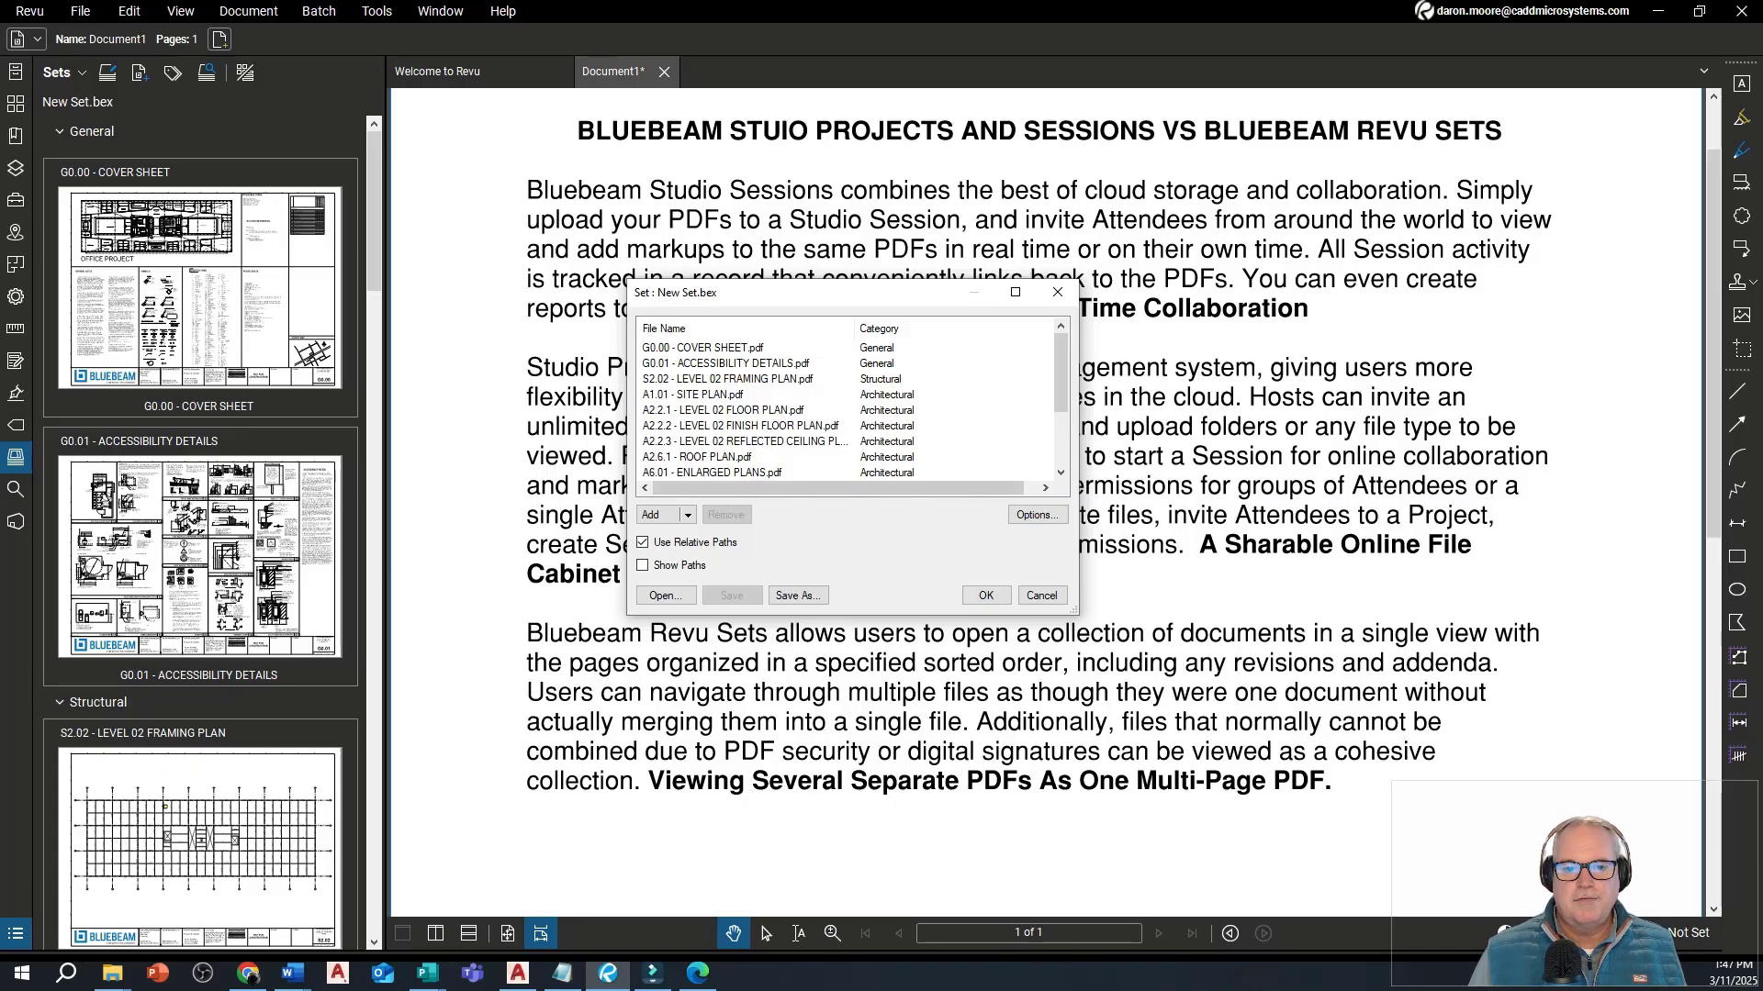
pyautogui.press('Return')
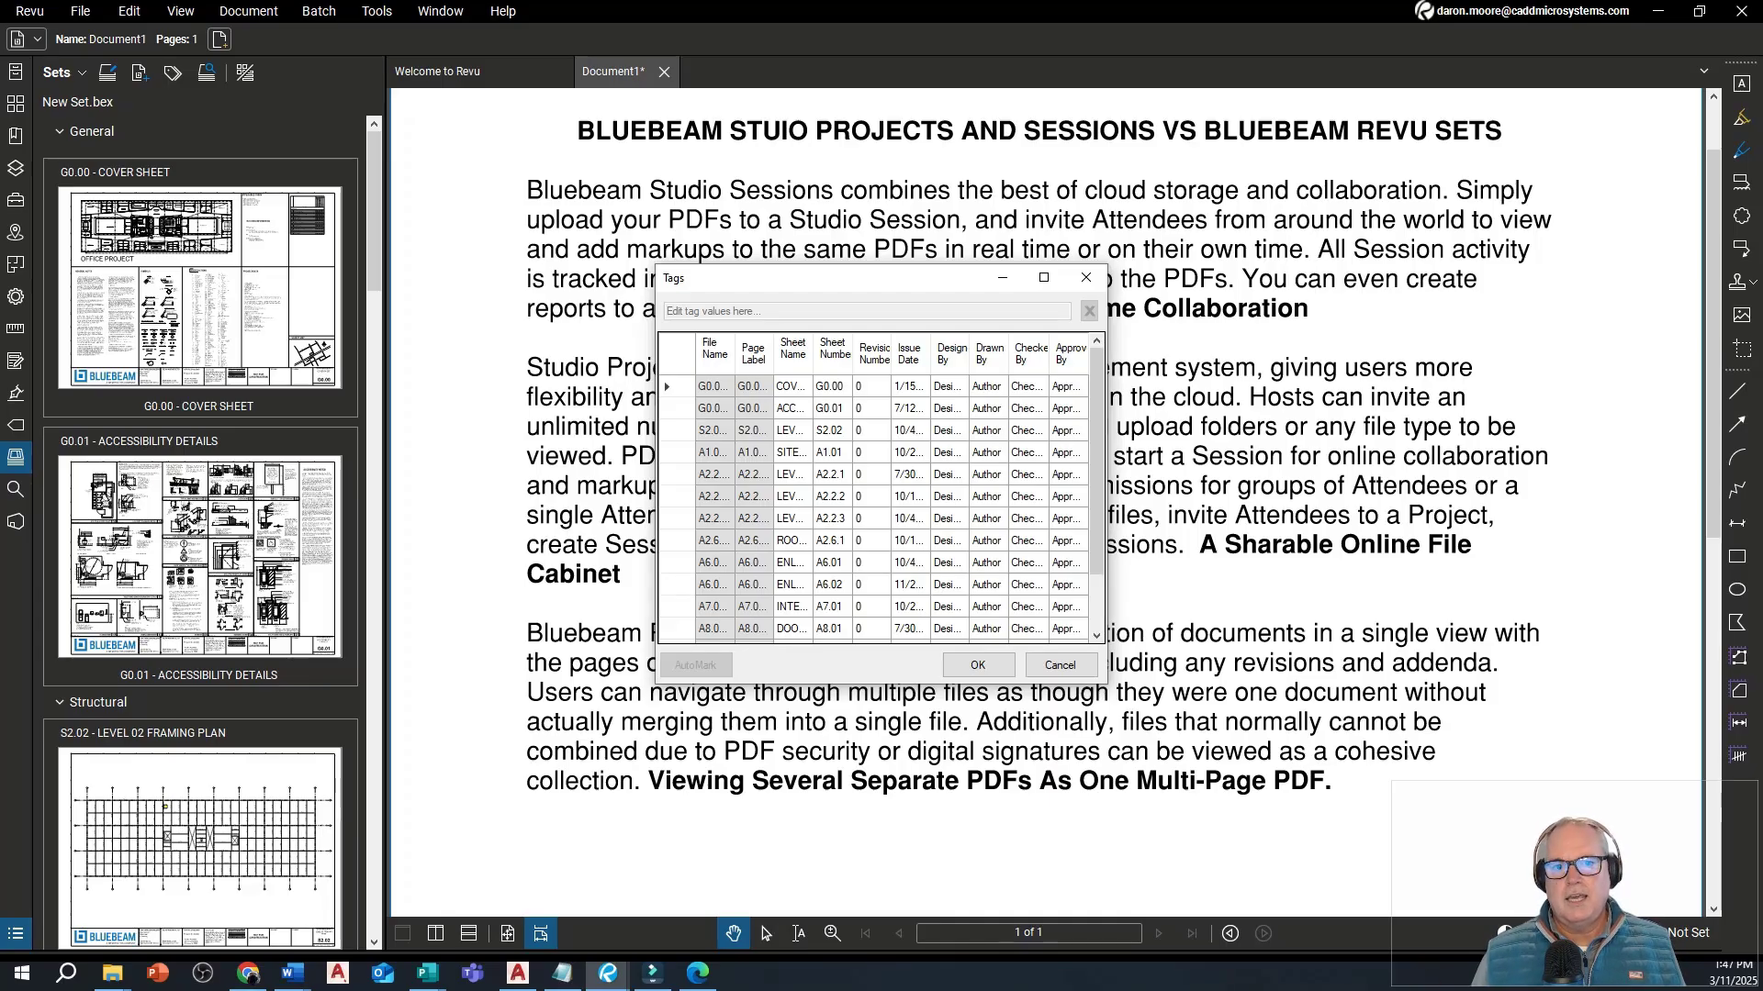
pyautogui.press('Return')
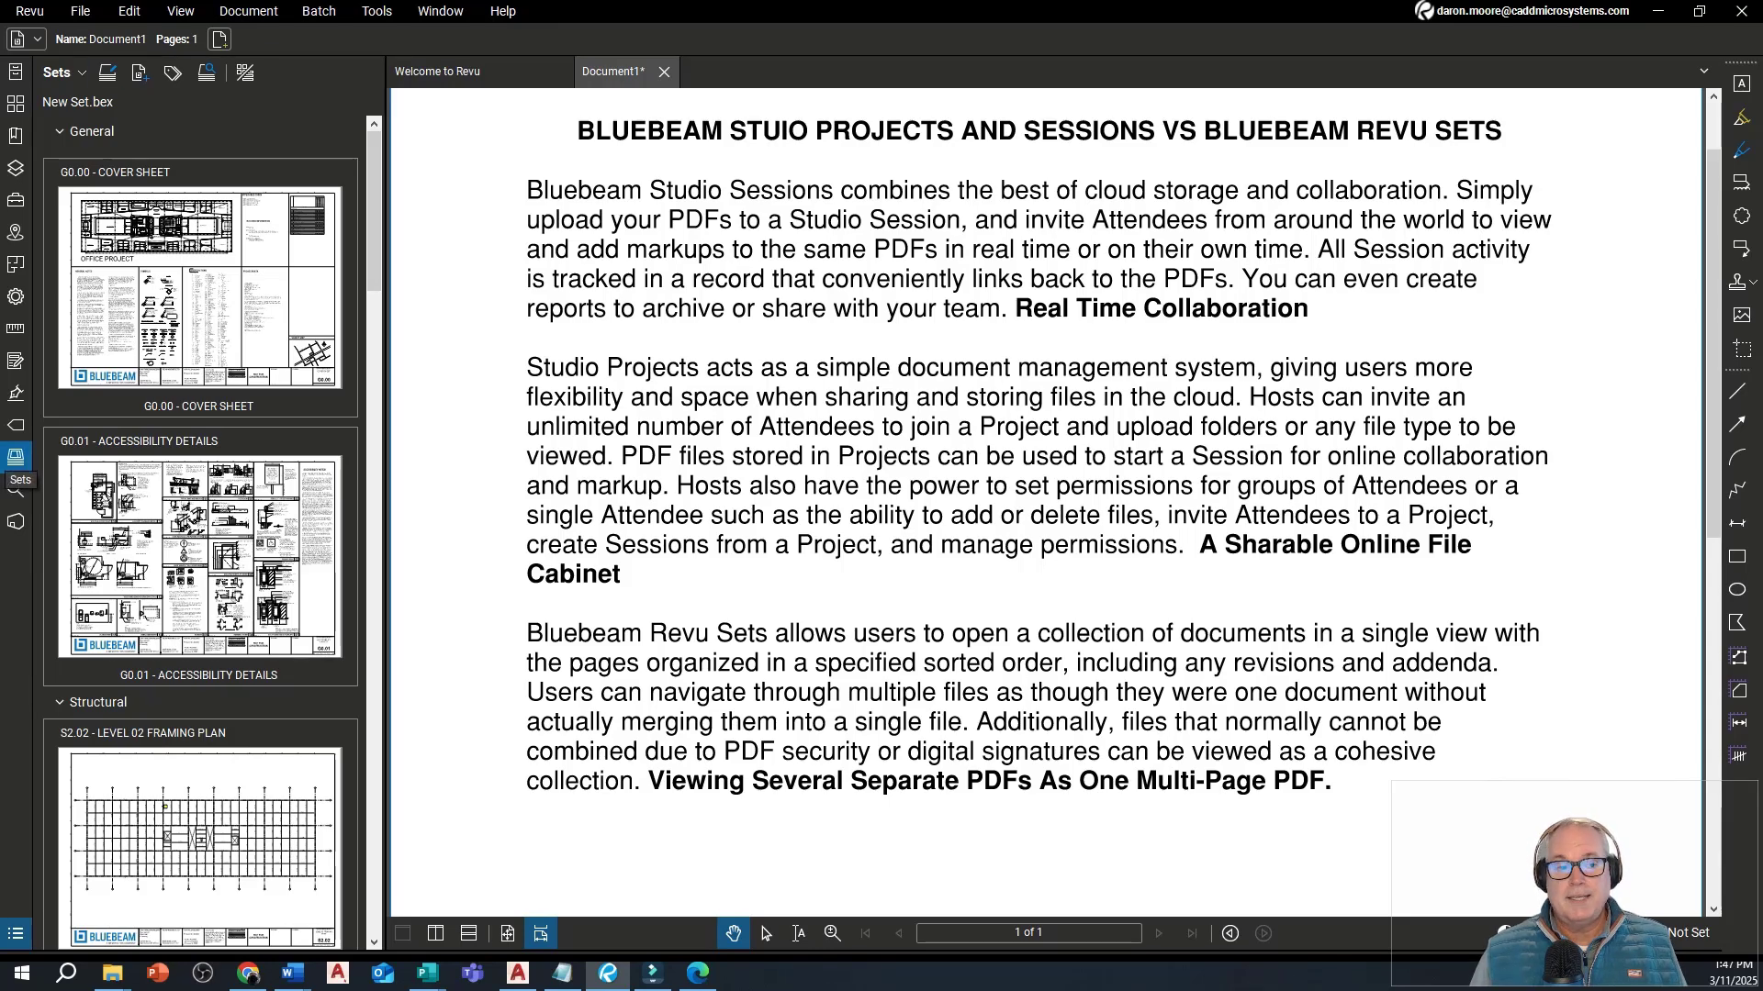
# Step: Scroll through the set's sheet thumbnails, then bring up the Sets dropdown menu
pyautogui.scroll(-6, 202, 532)
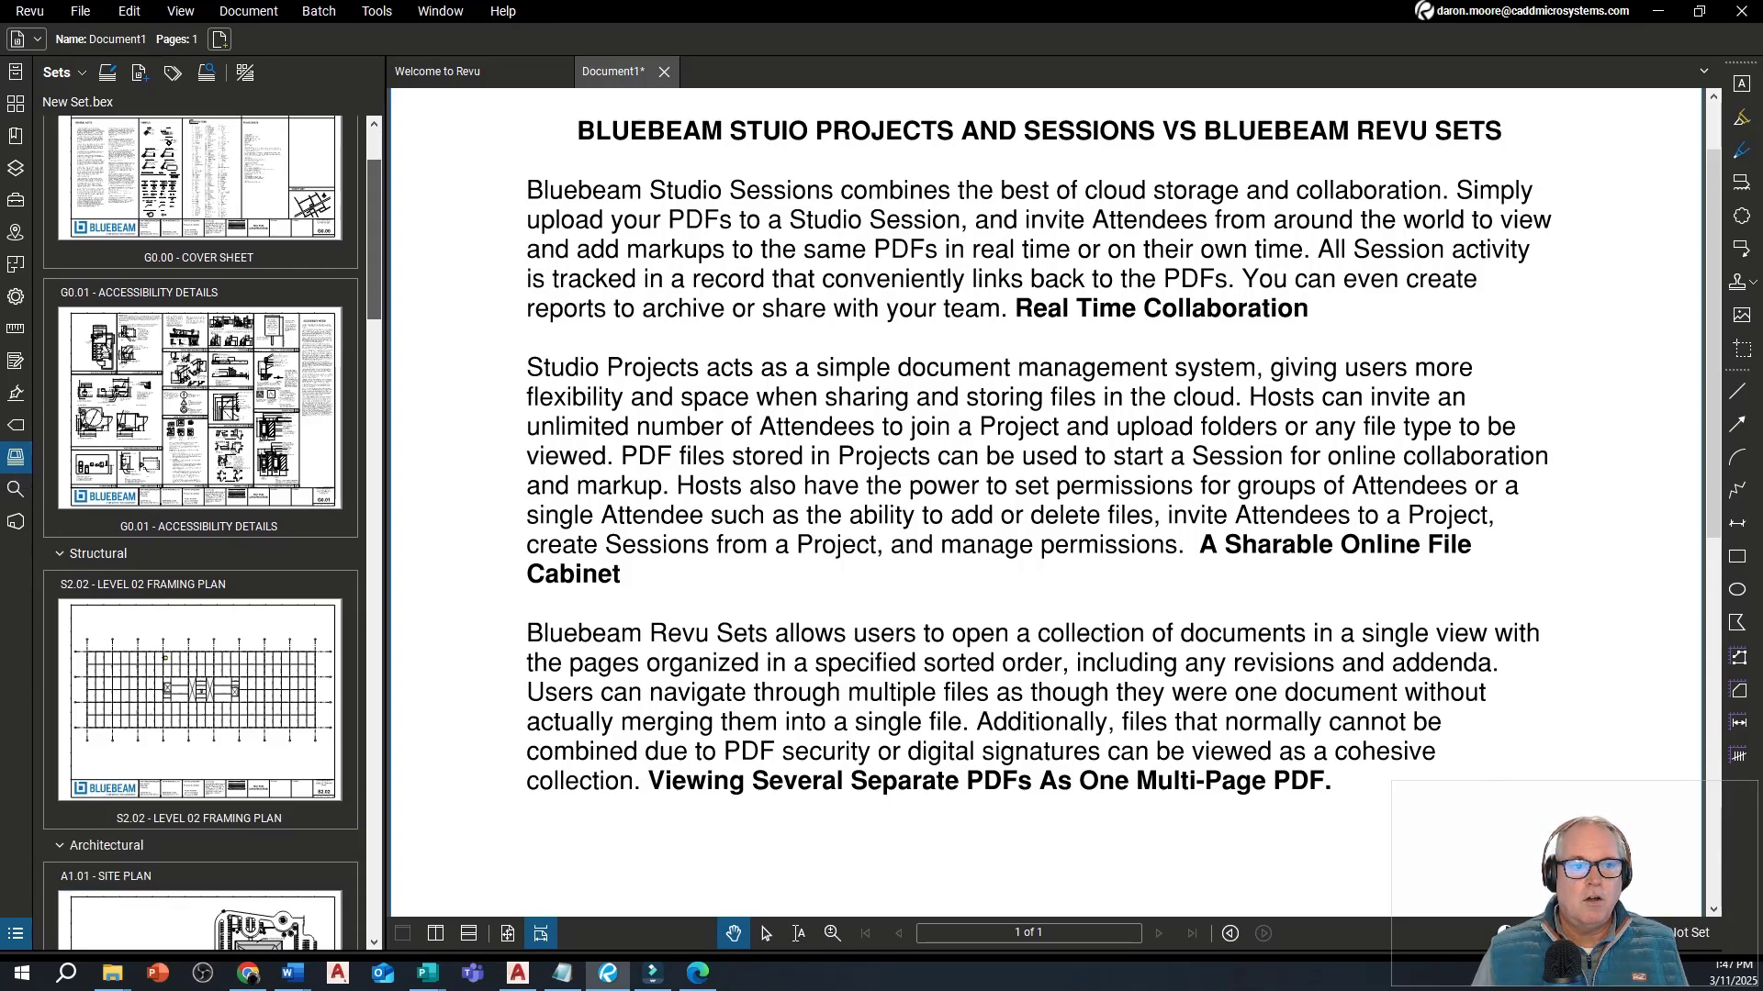
pyautogui.scroll(-10, 202, 533)
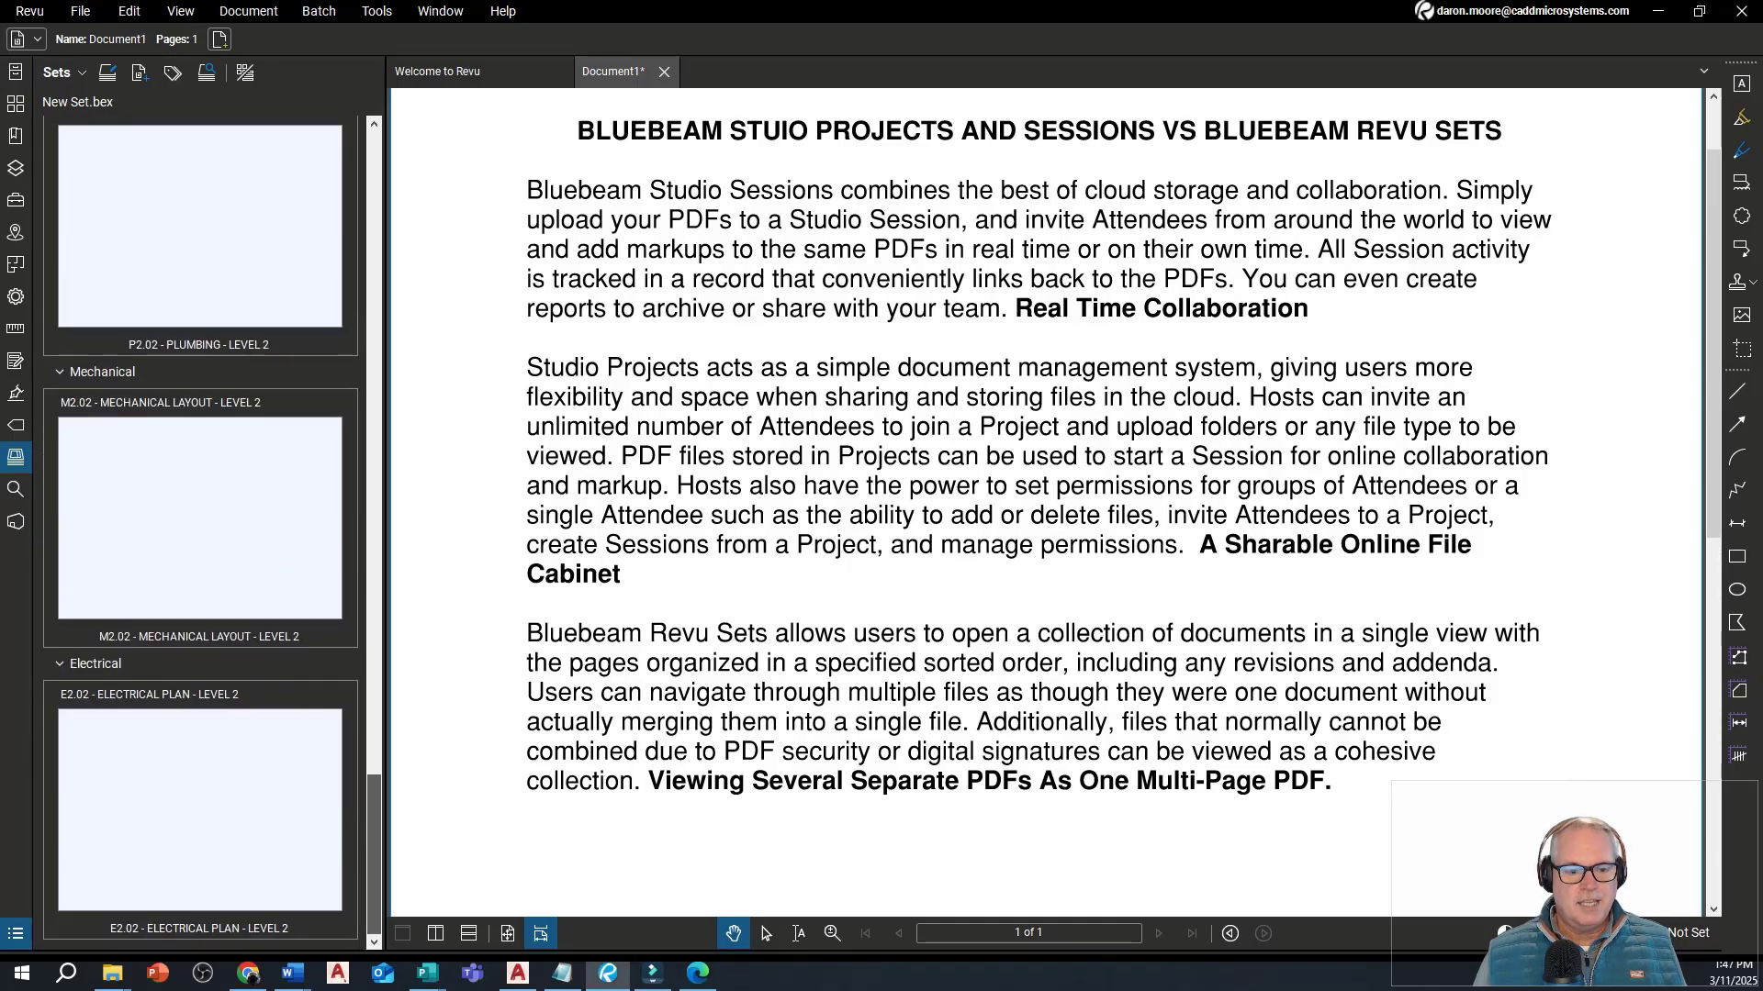
pyautogui.scroll(9, 202, 532)
pyautogui.scroll(6, 202, 532)
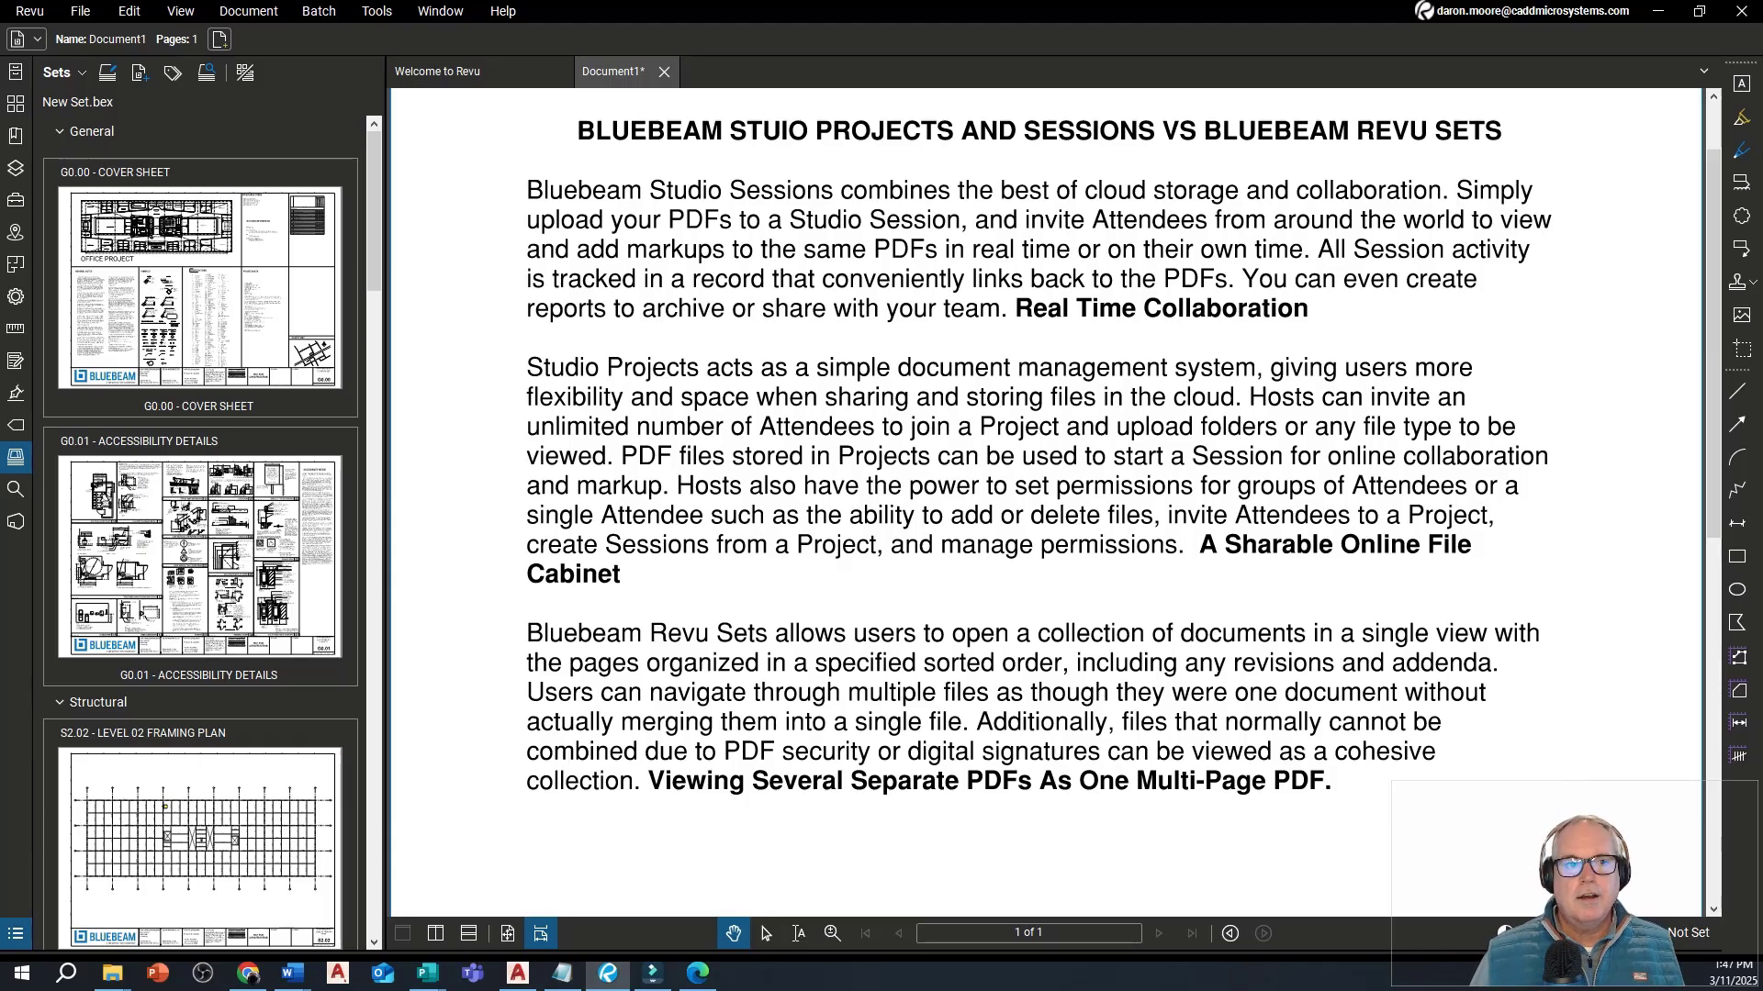
pyautogui.click(57, 72)
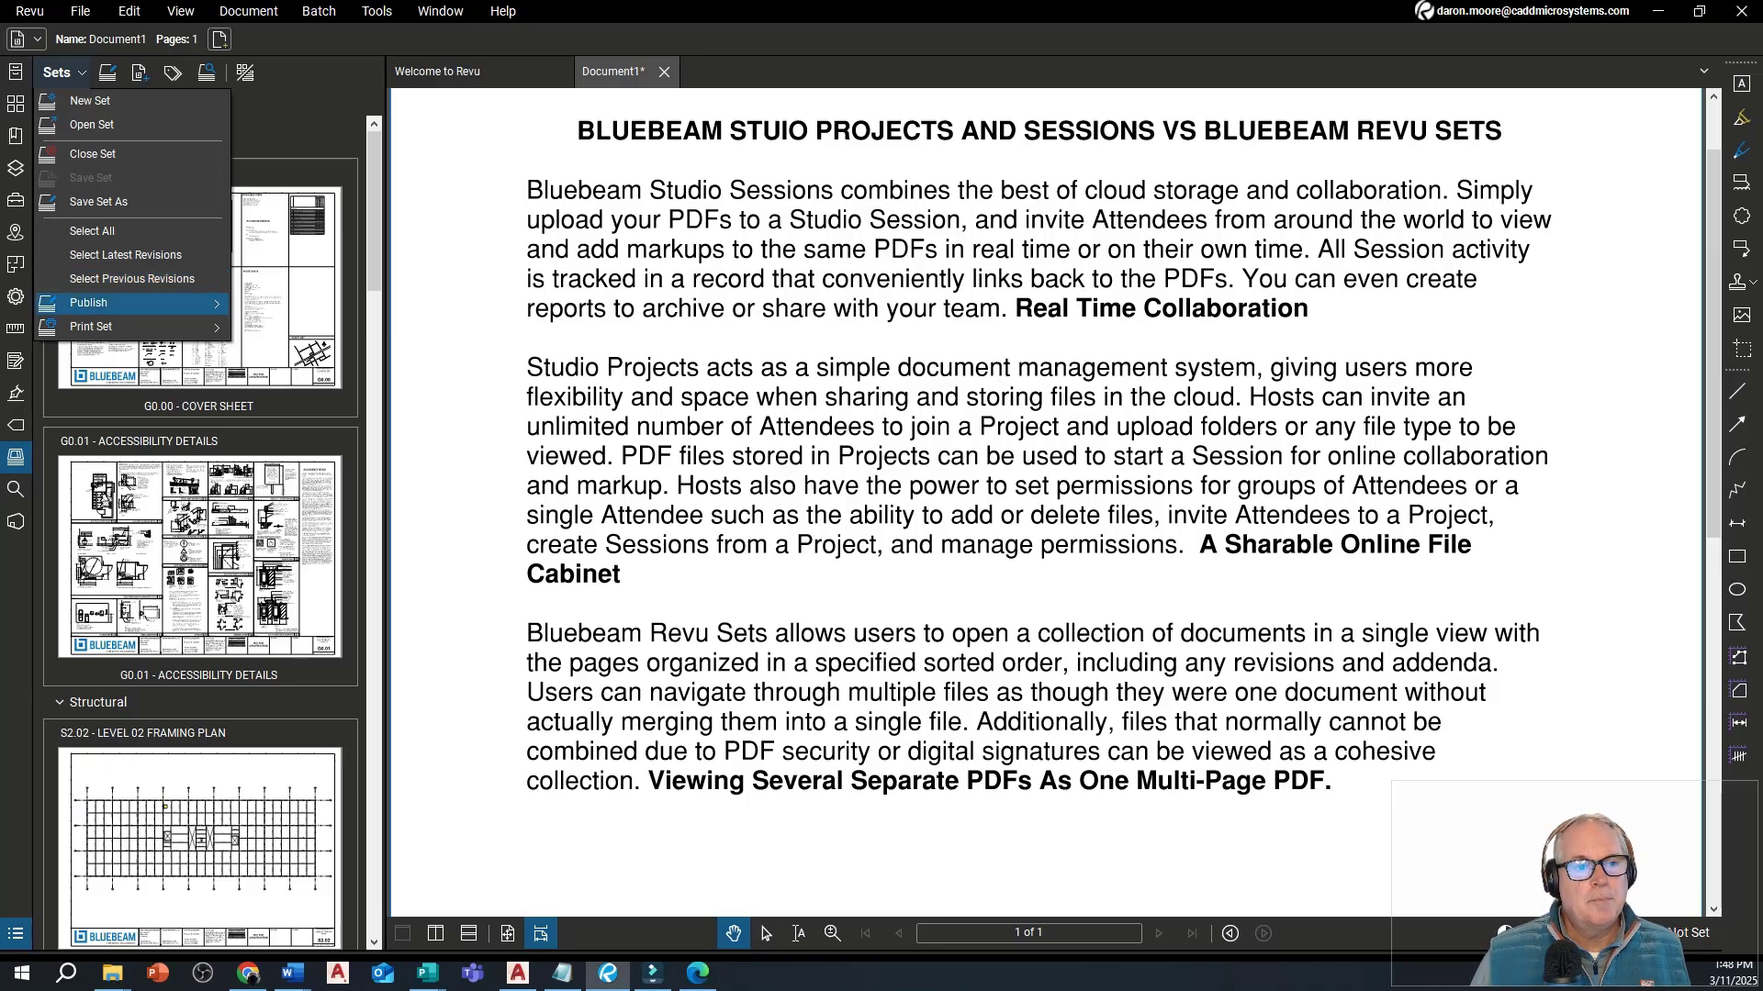
# Step: View the Publish options Combine, Create PDF Package and Export Drawing Log, then close the menu
pyautogui.moveTo(92, 303)
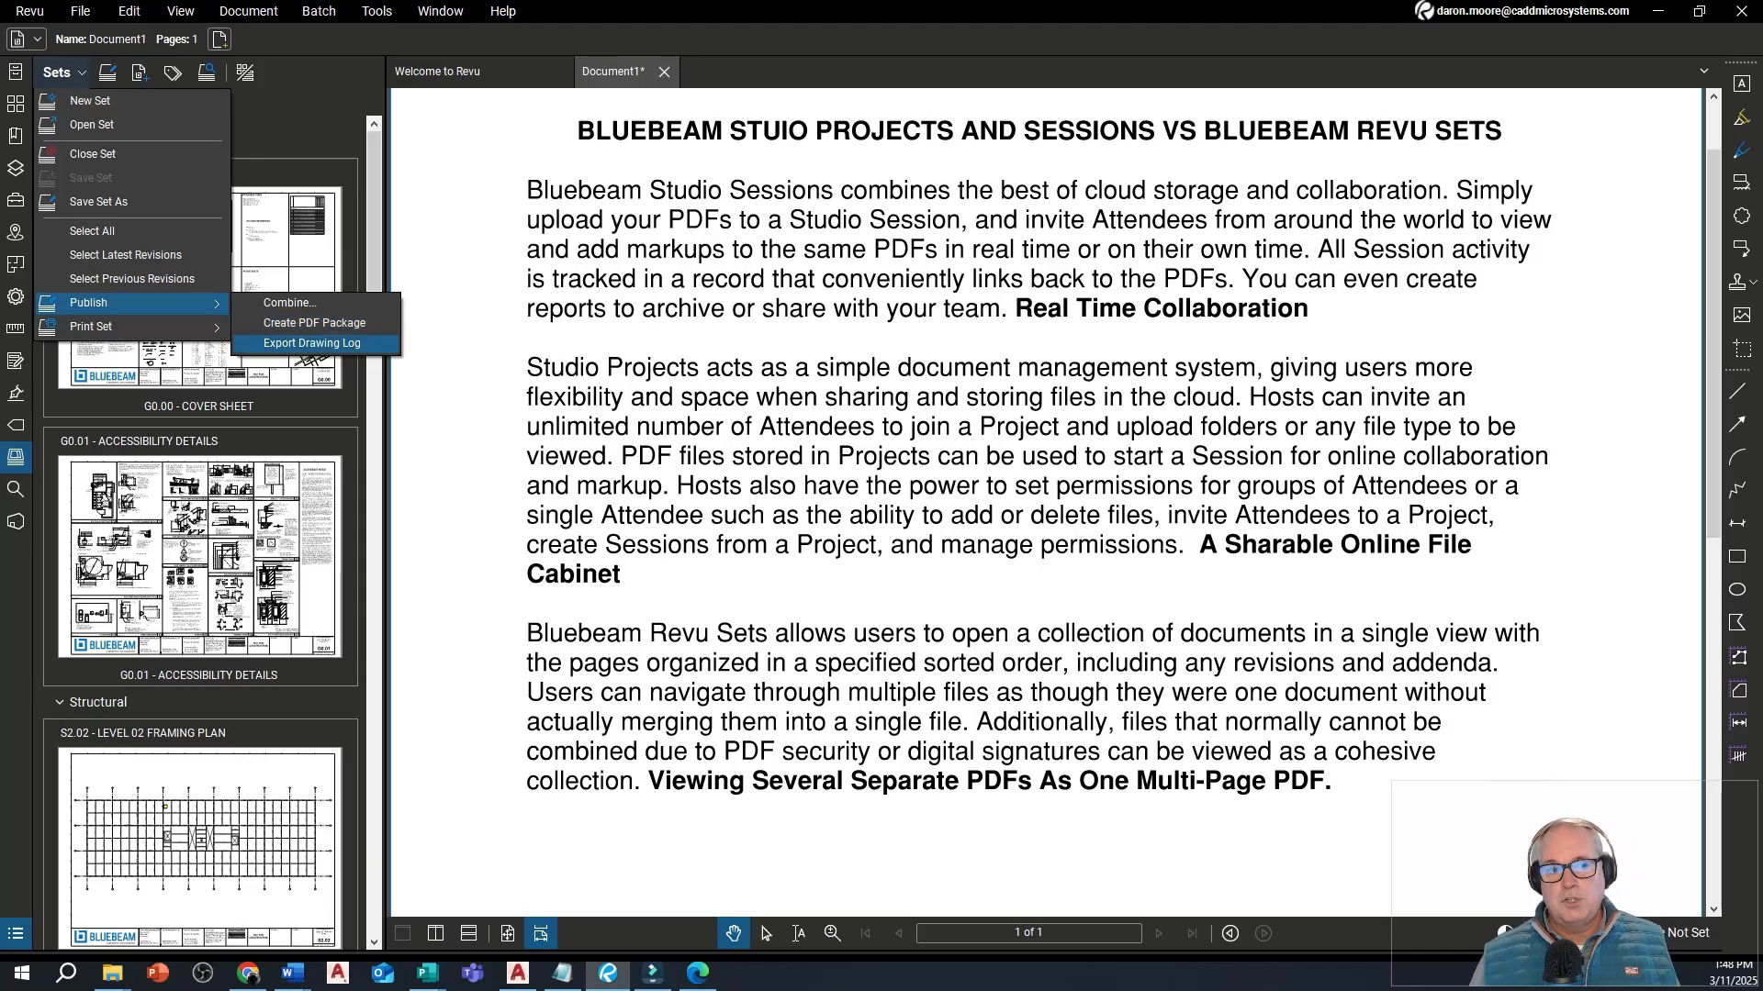
pyautogui.press('Escape')
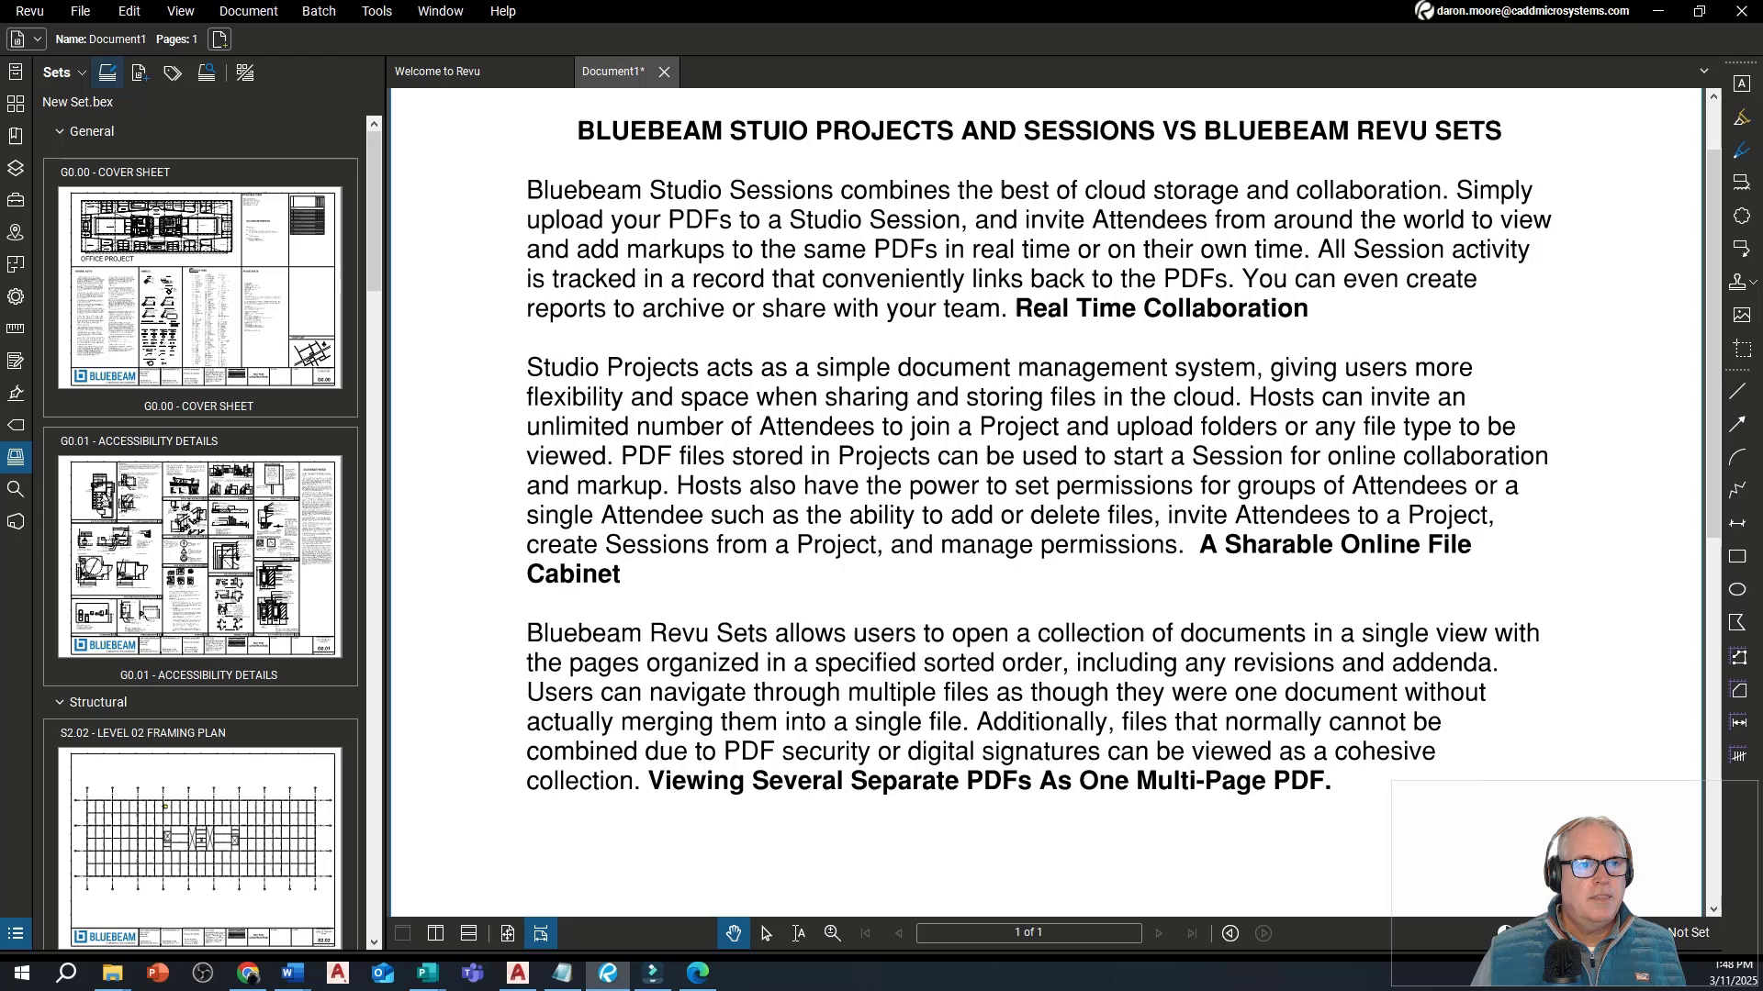
pyautogui.click(108, 72)
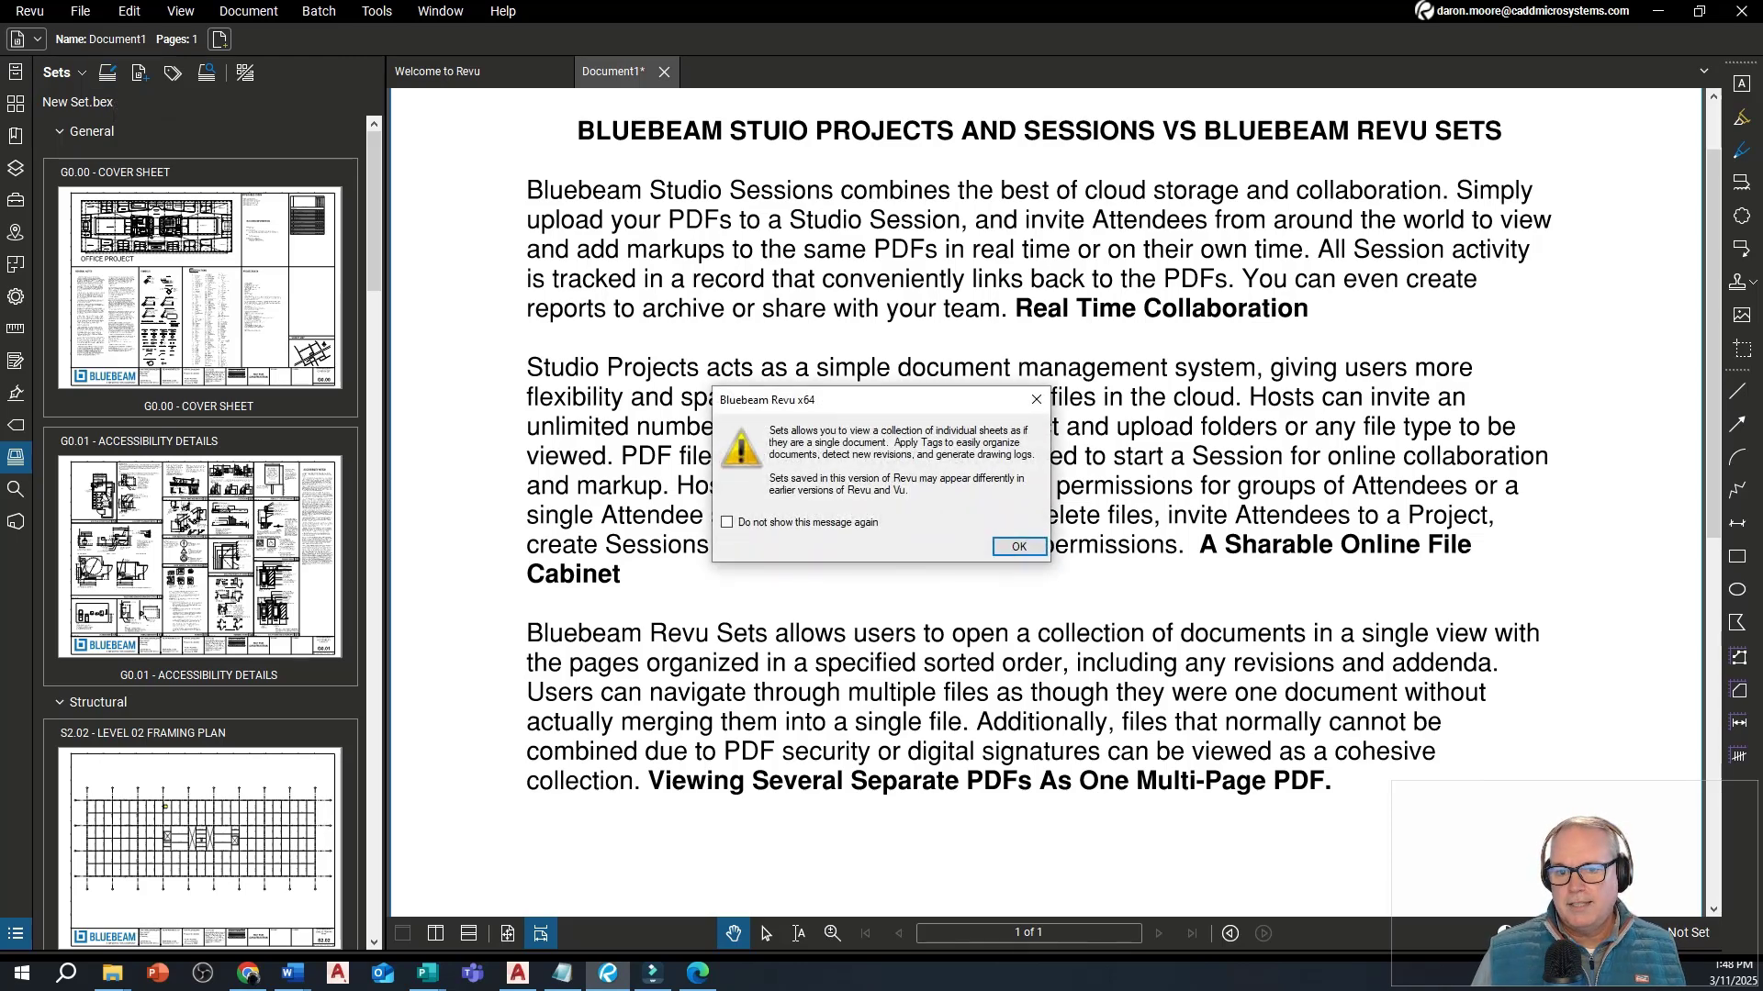
pyautogui.press('Return')
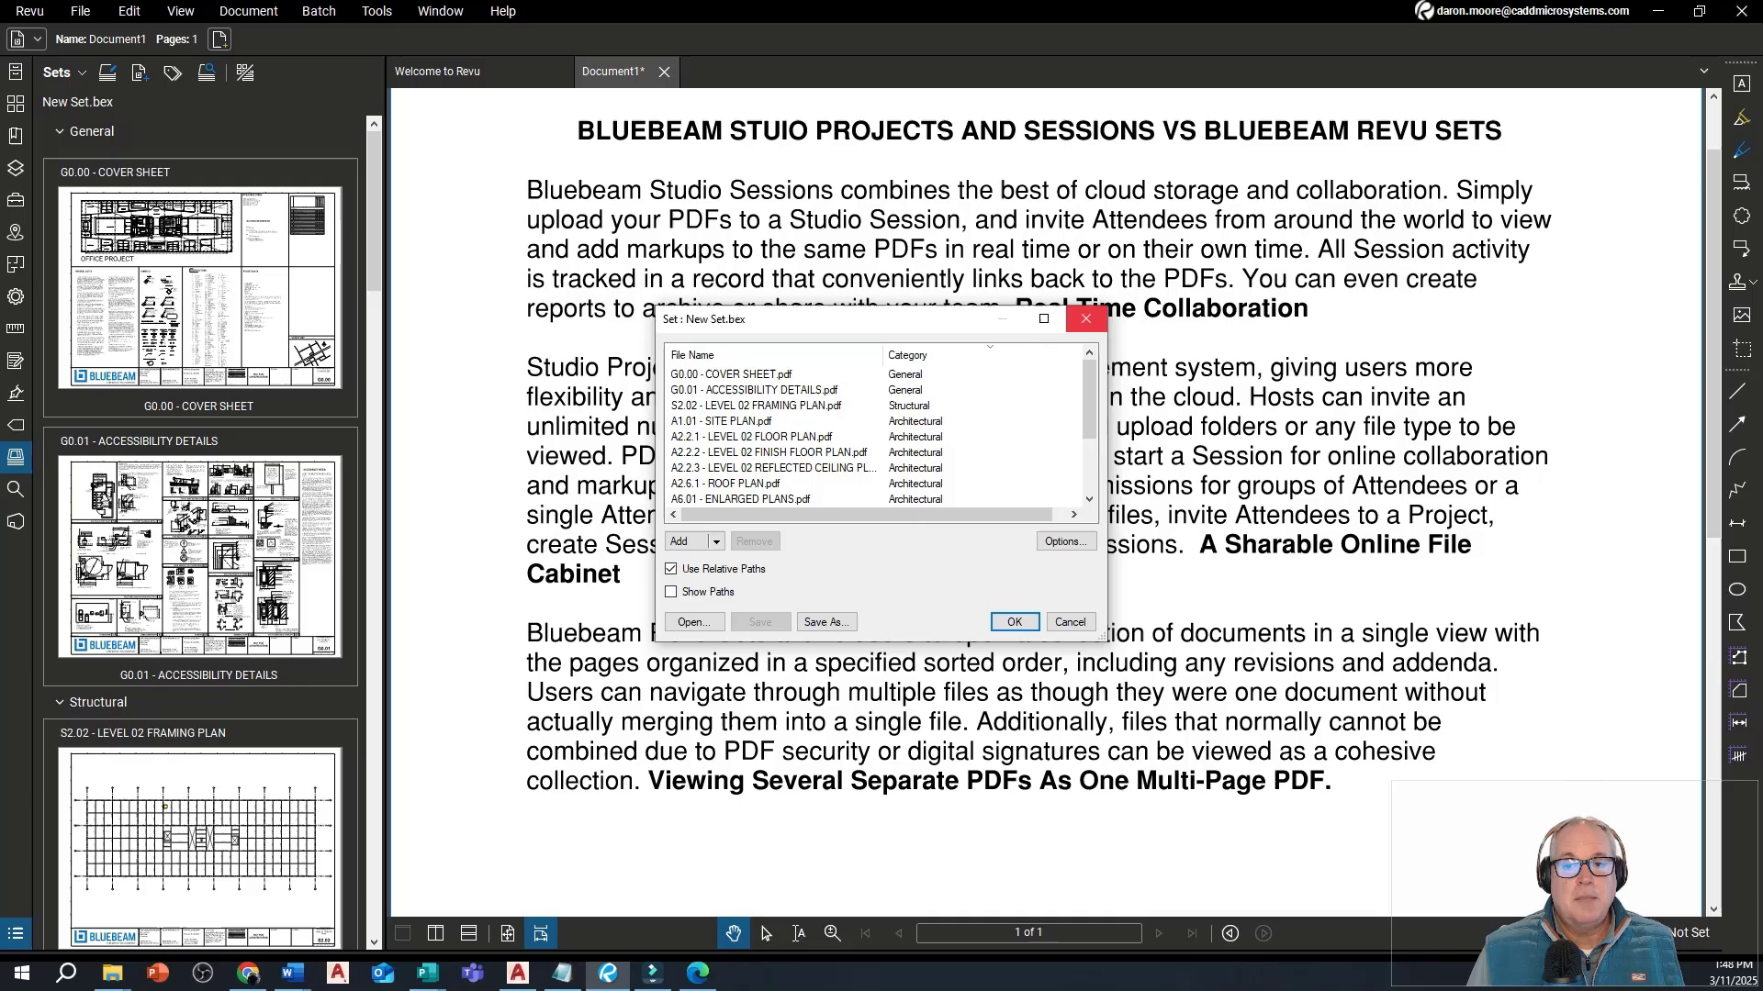
pyautogui.click(1086, 318)
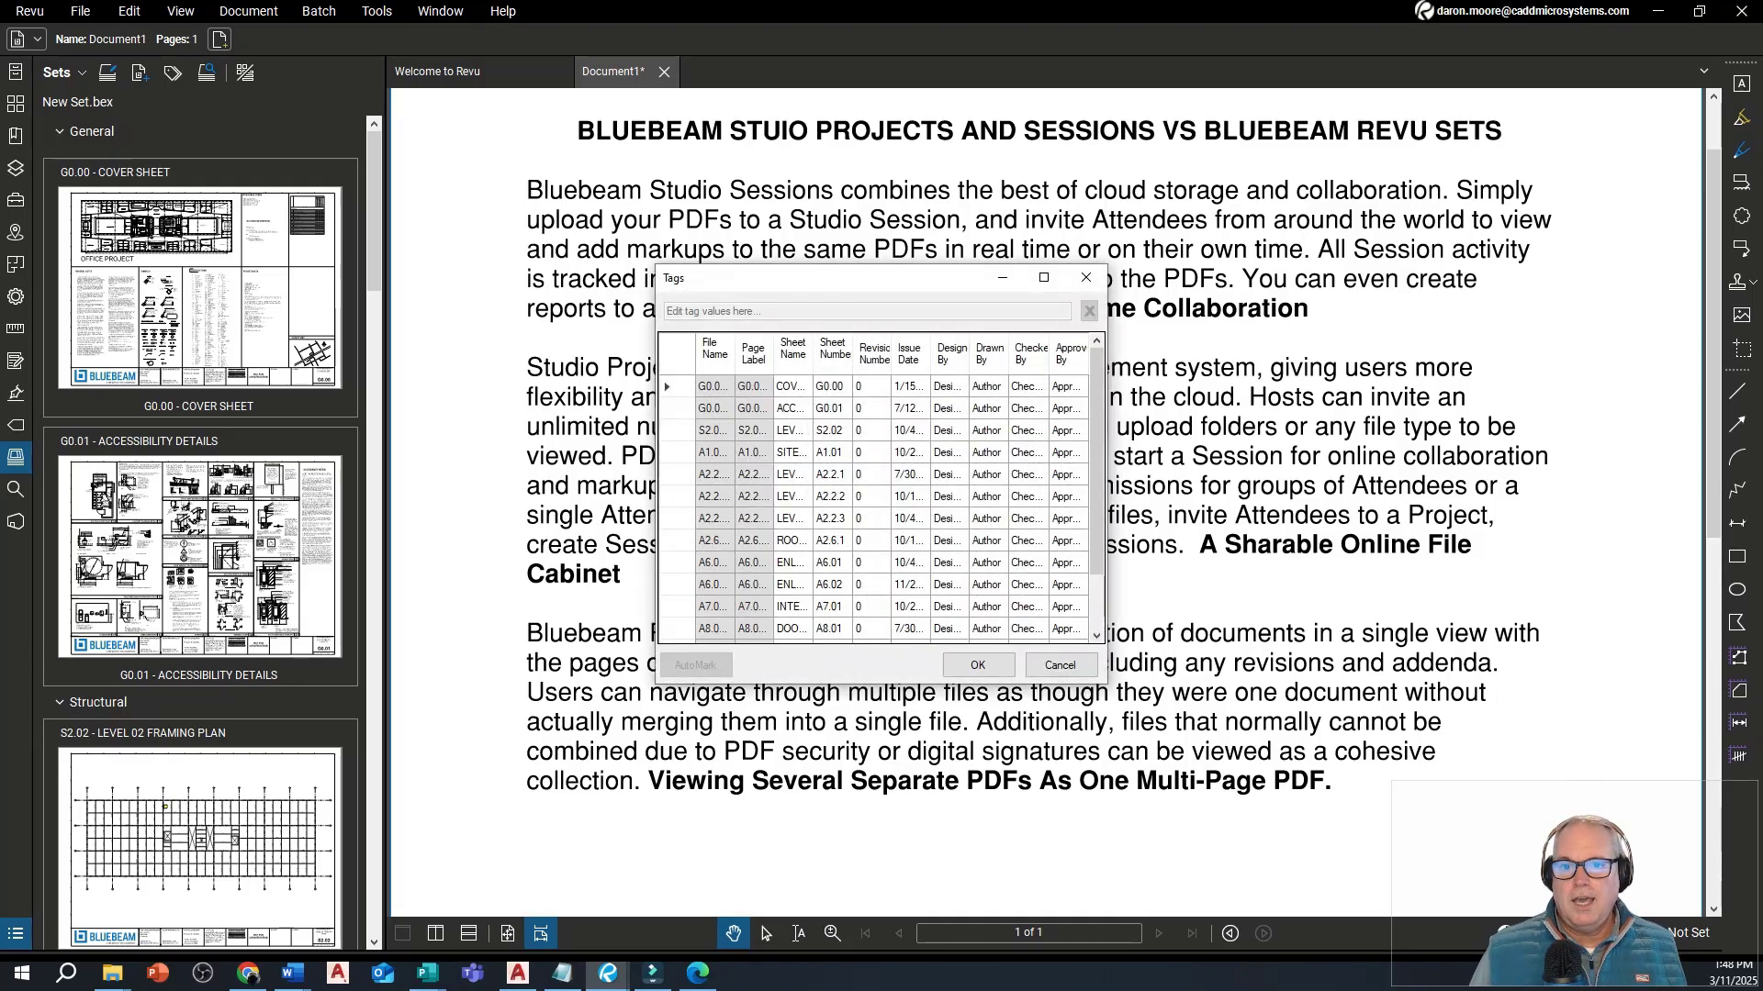
pyautogui.click(1086, 277)
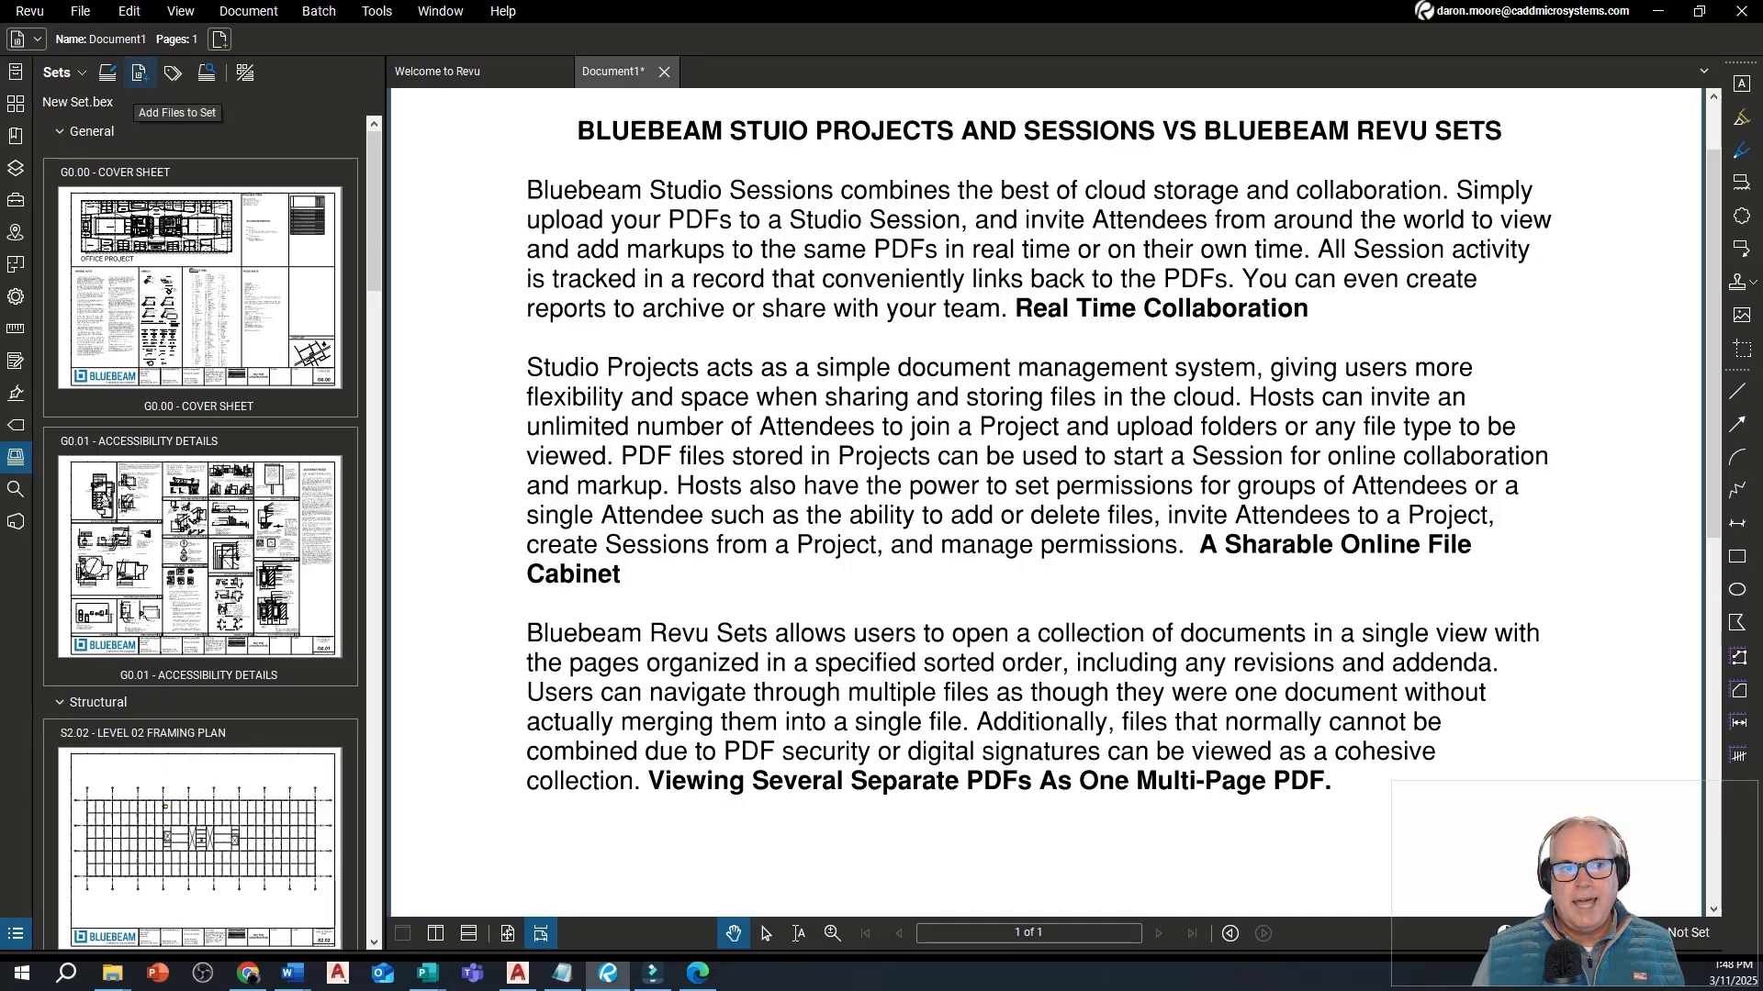
pyautogui.click(140, 74)
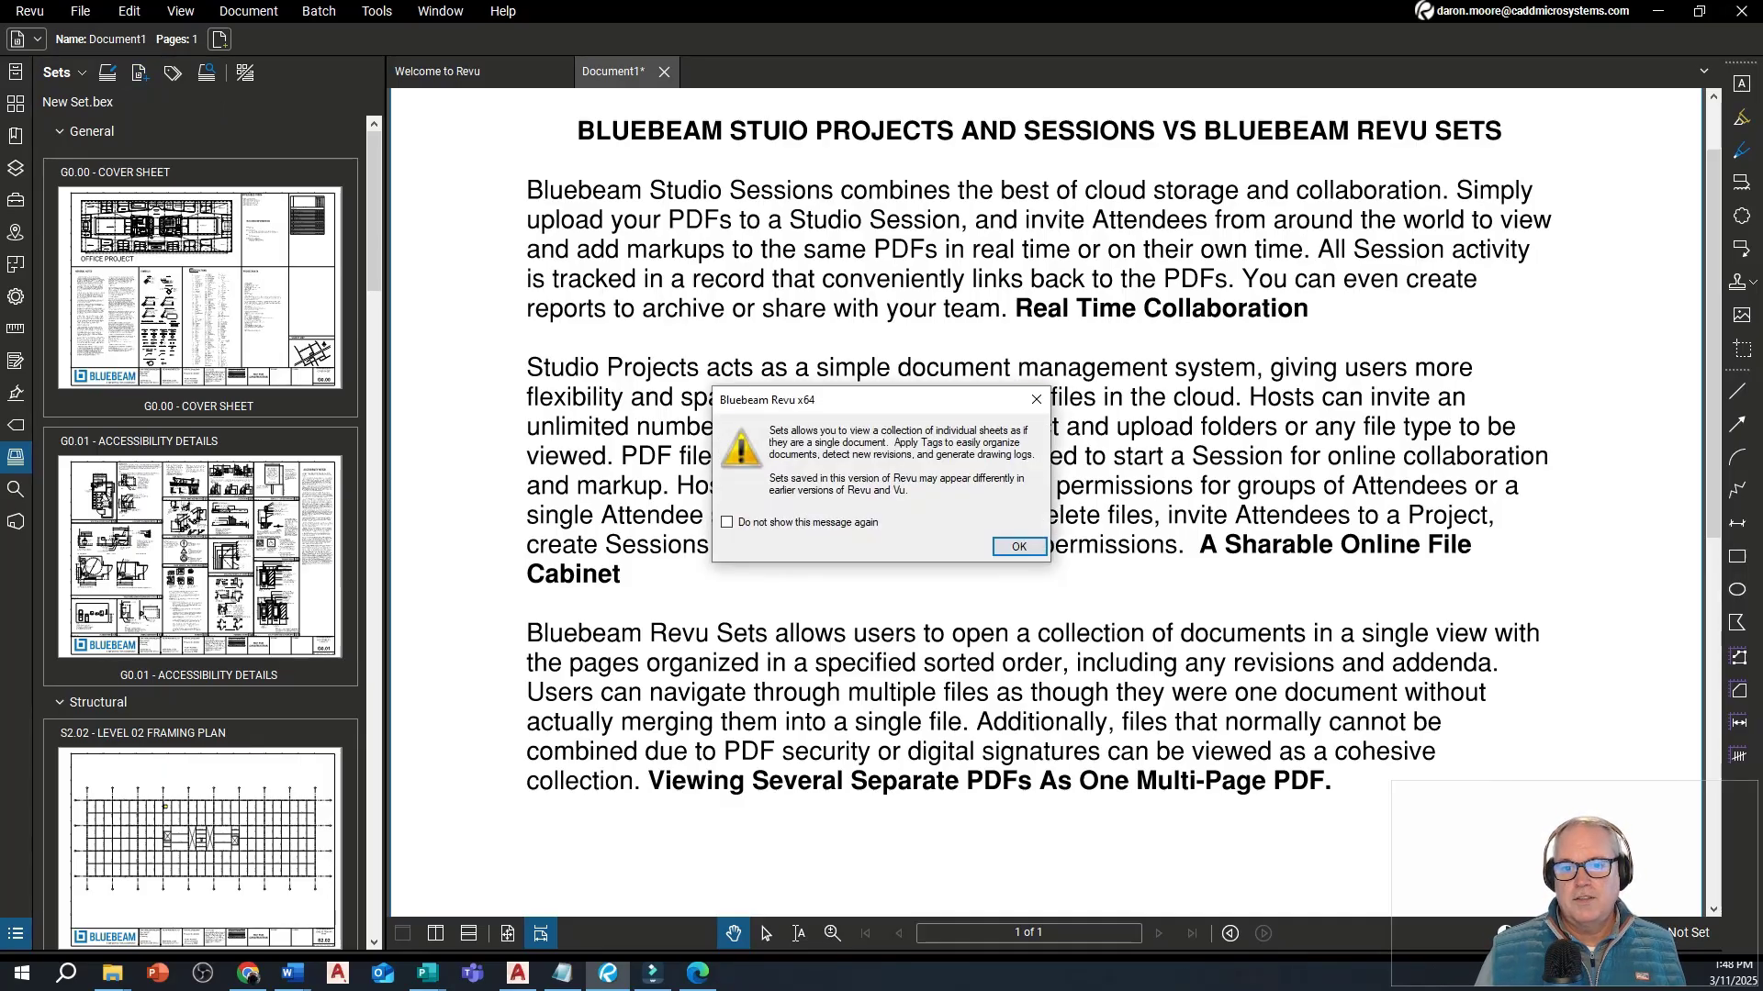
pyautogui.click(1019, 546)
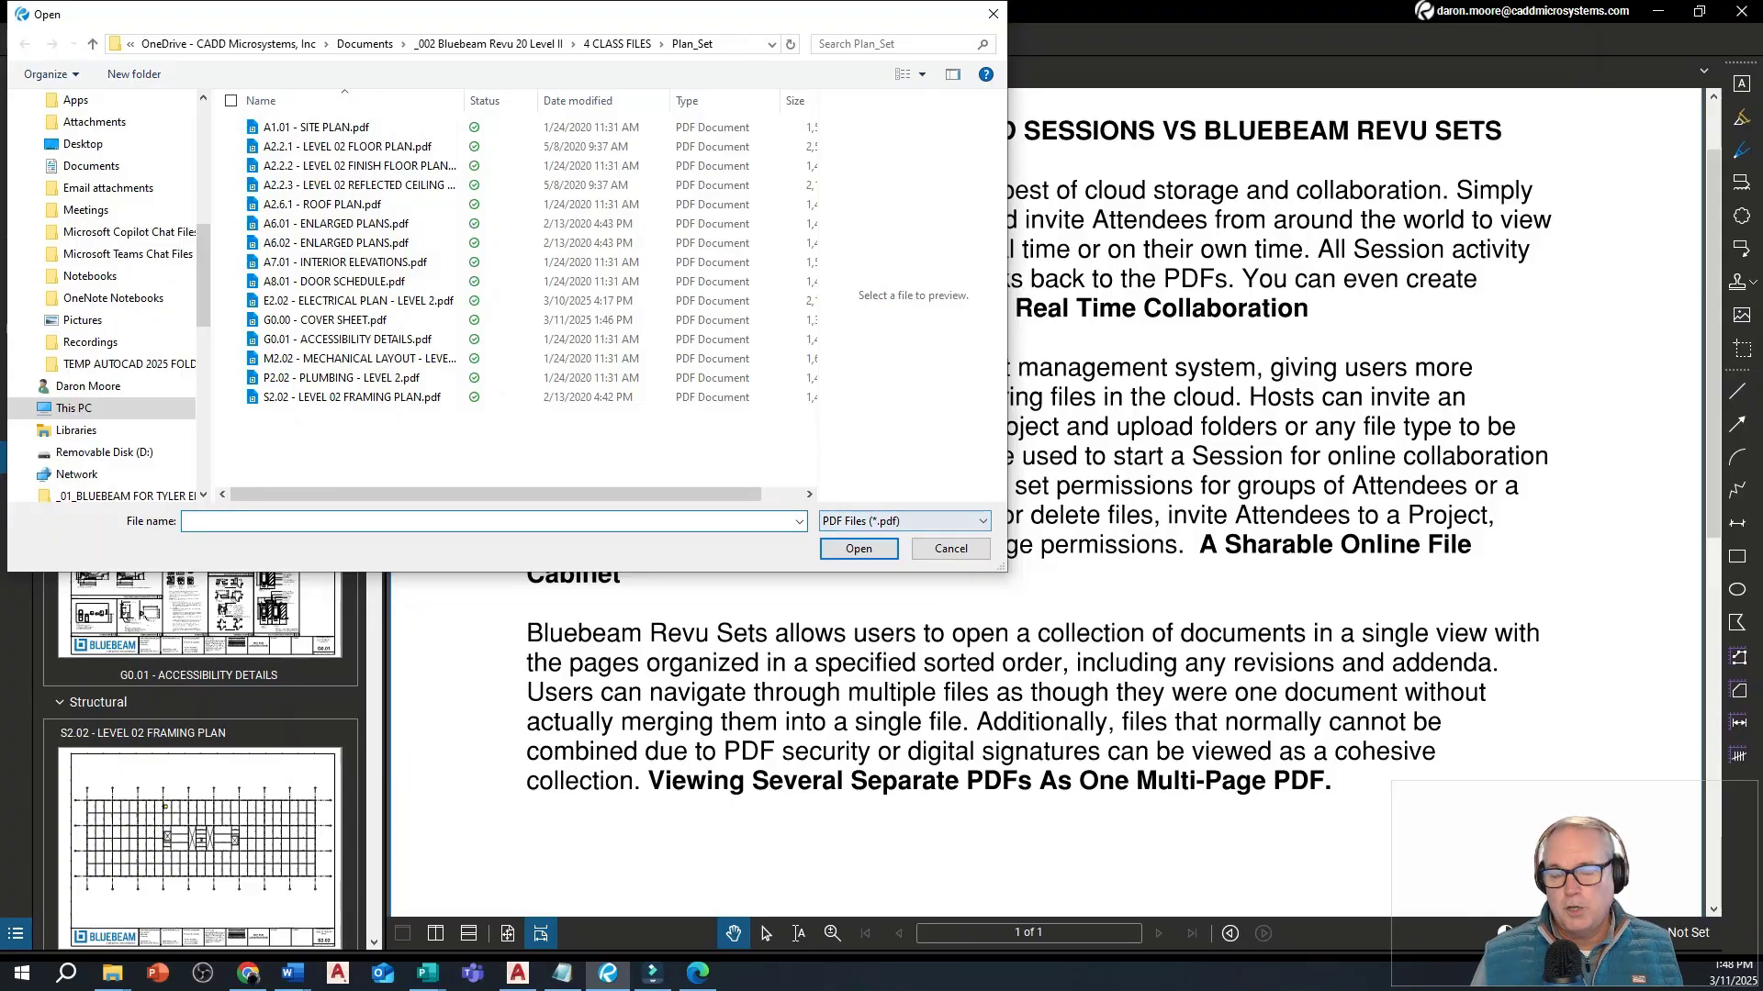
pyautogui.press('Escape')
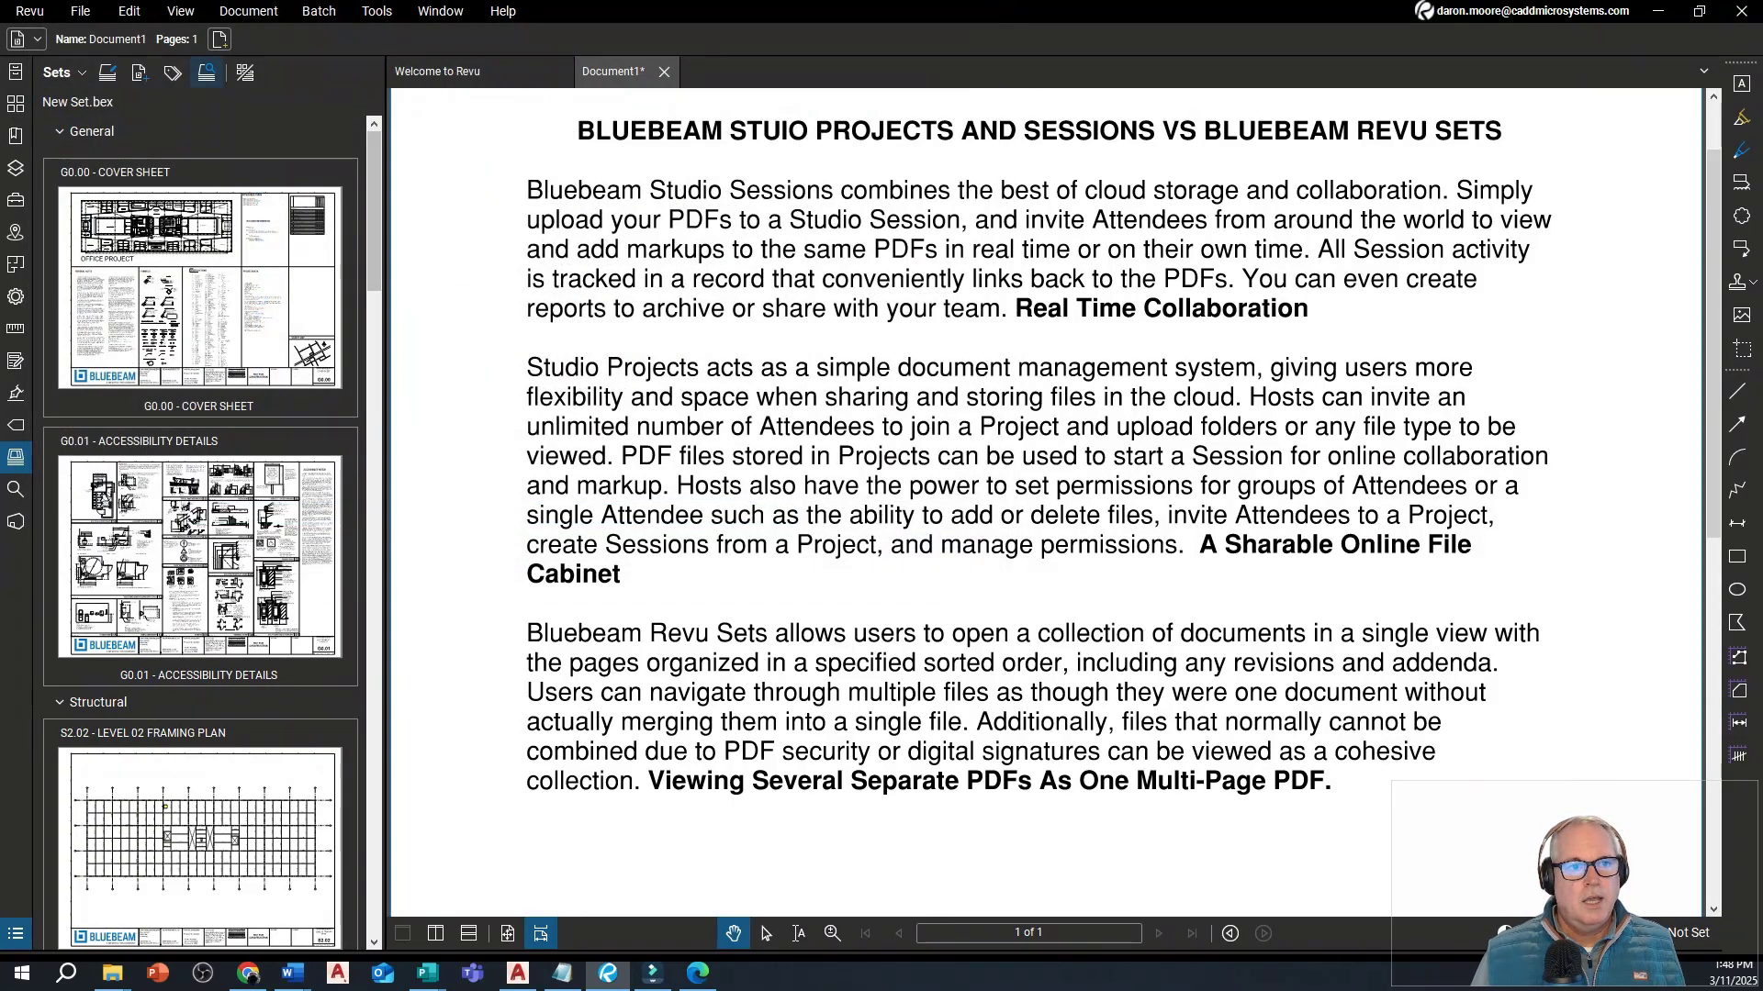
pyautogui.click(173, 73)
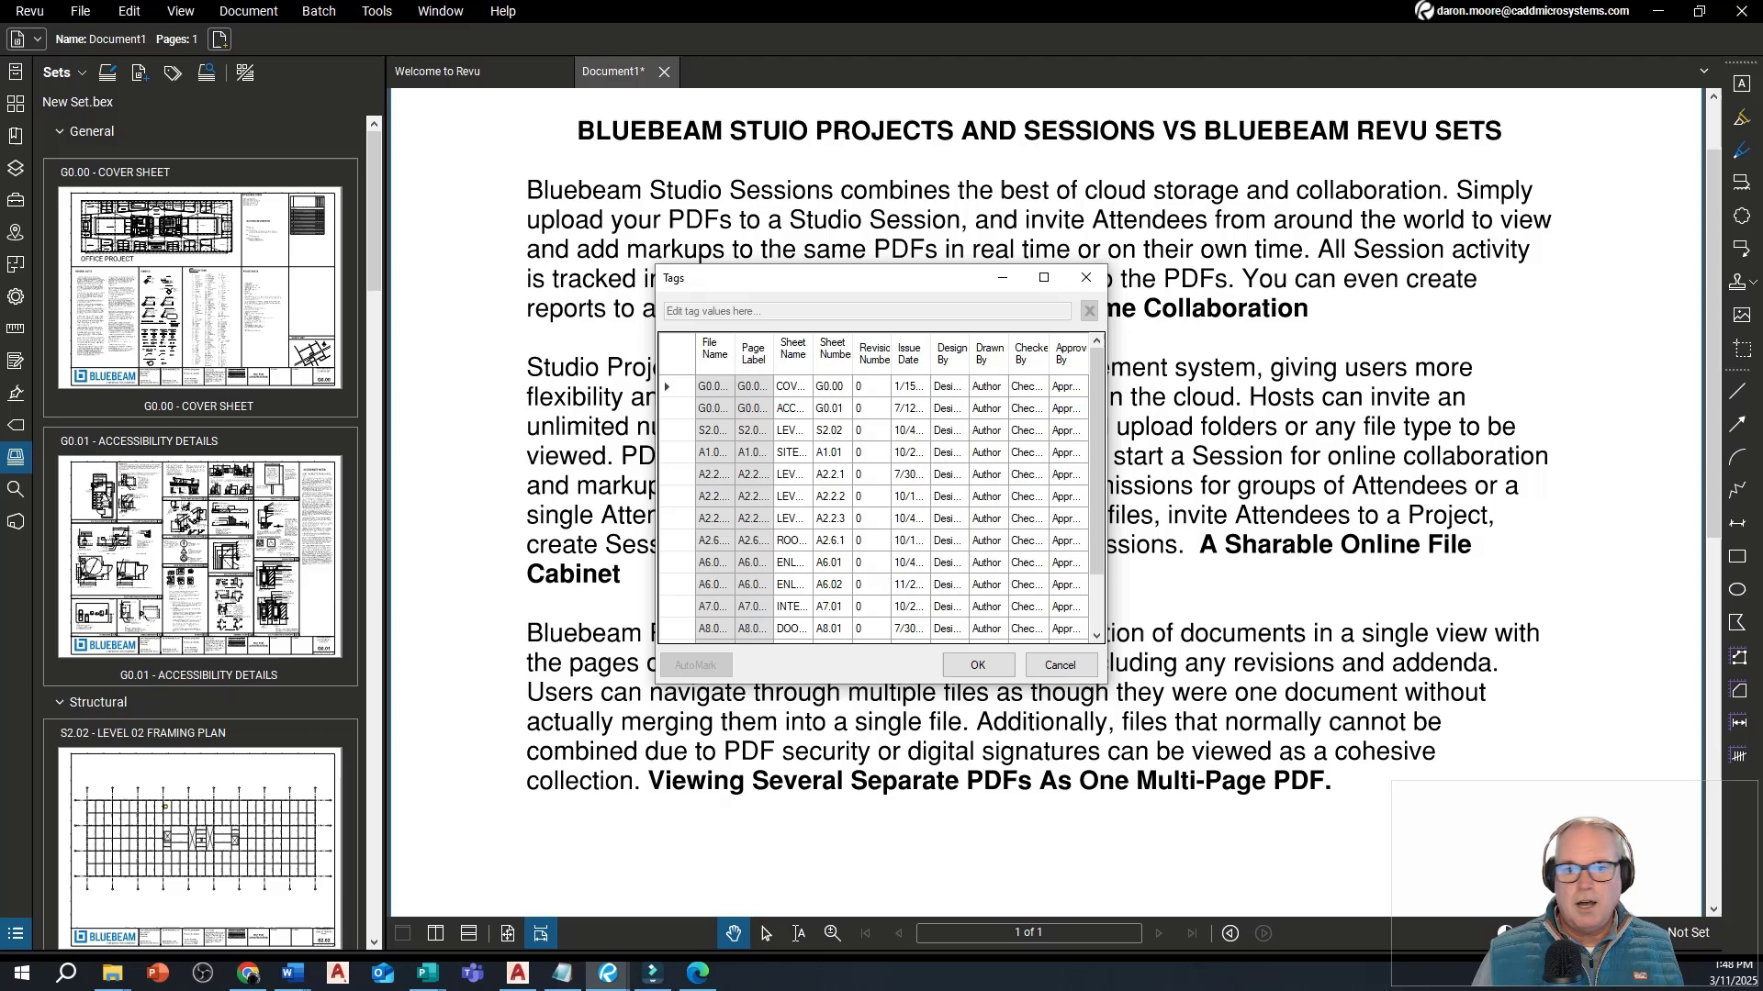
pyautogui.click(1059, 665)
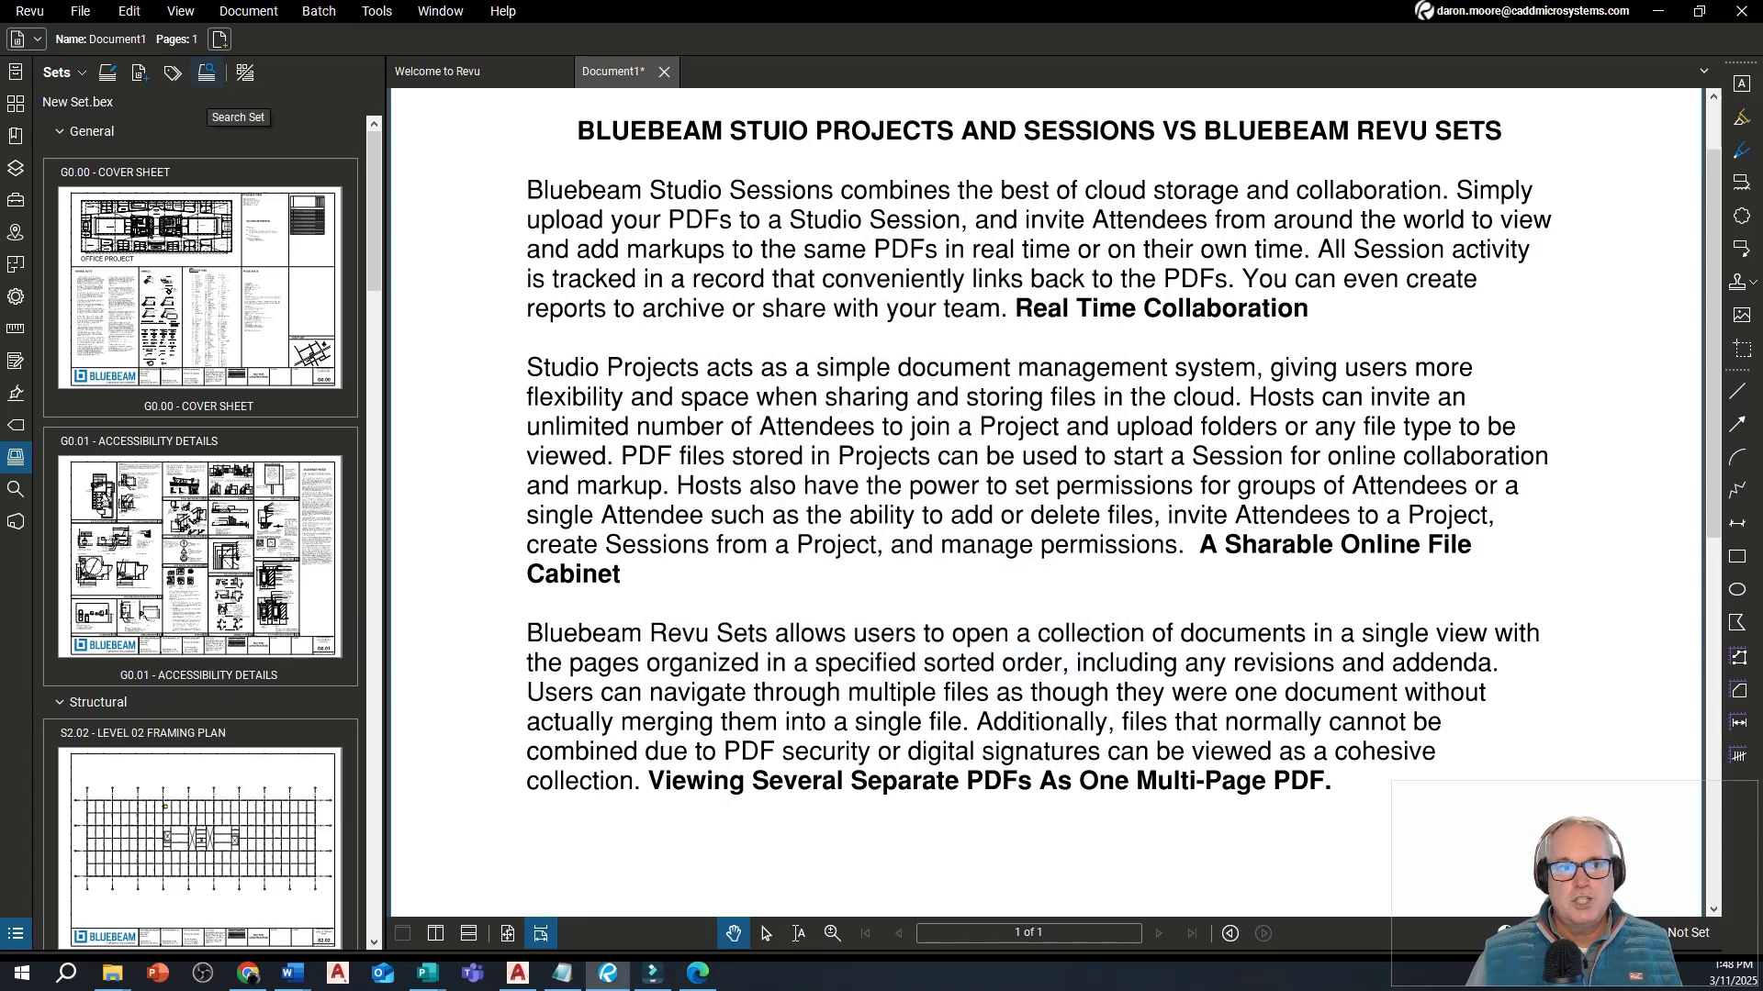
pyautogui.click(206, 72)
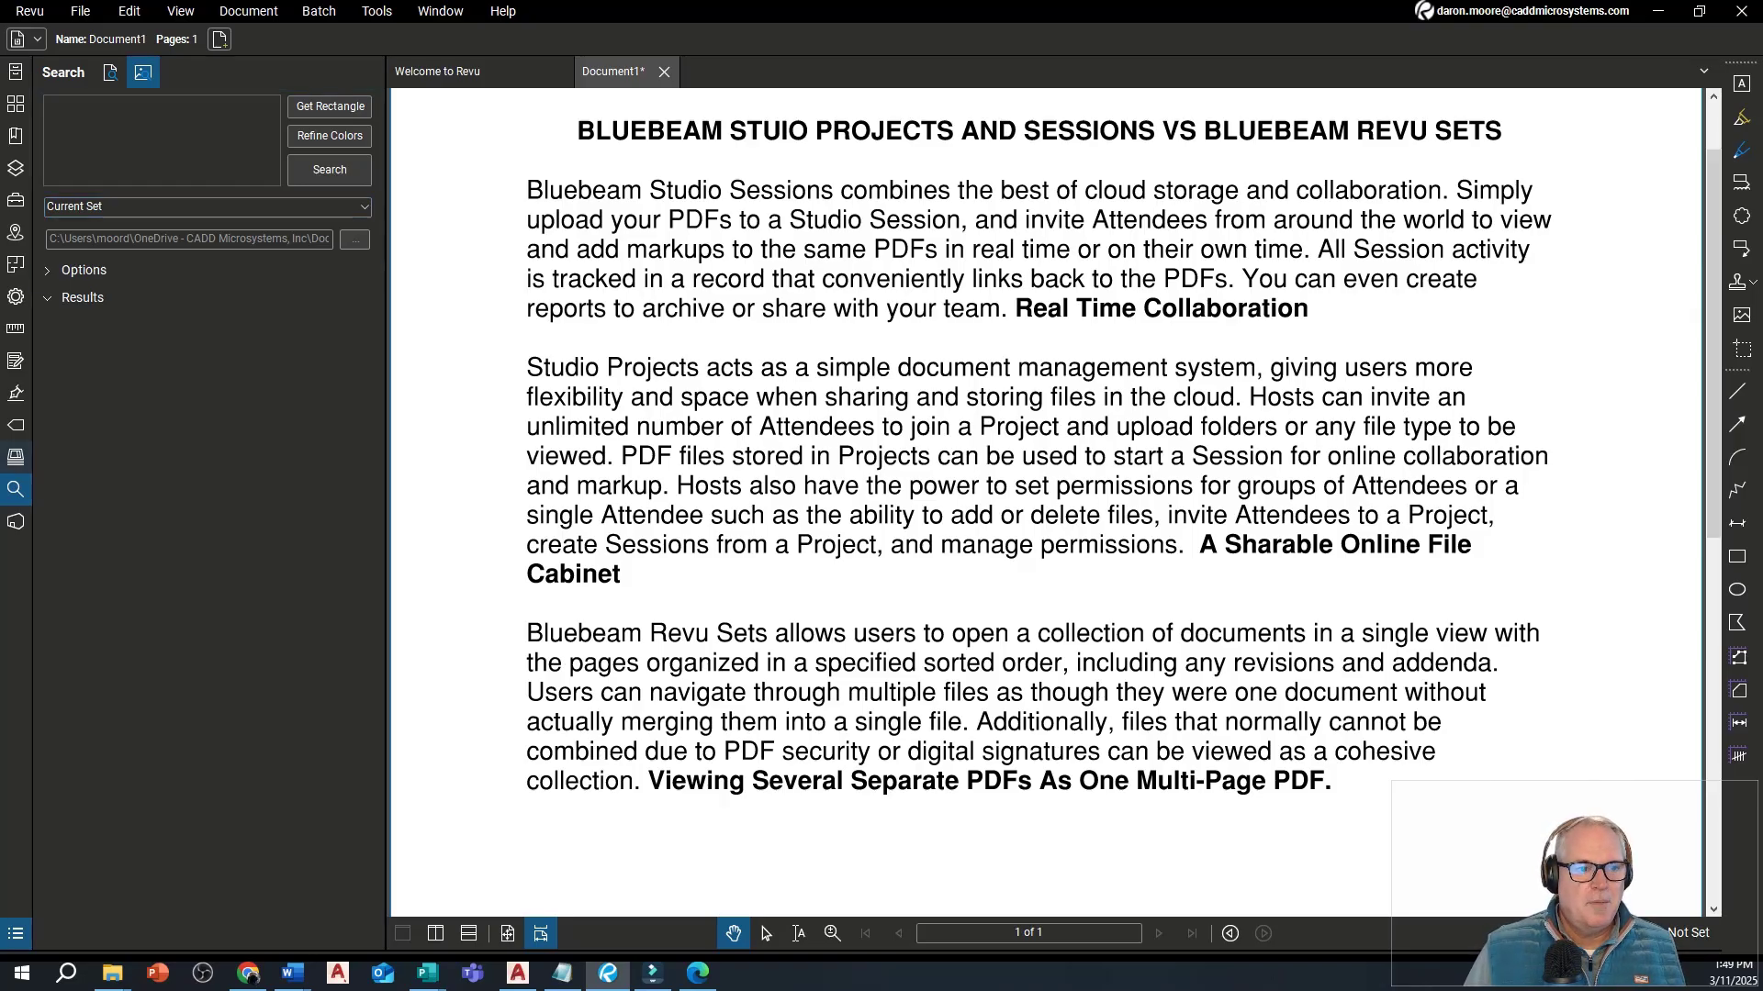
pyautogui.click(16, 456)
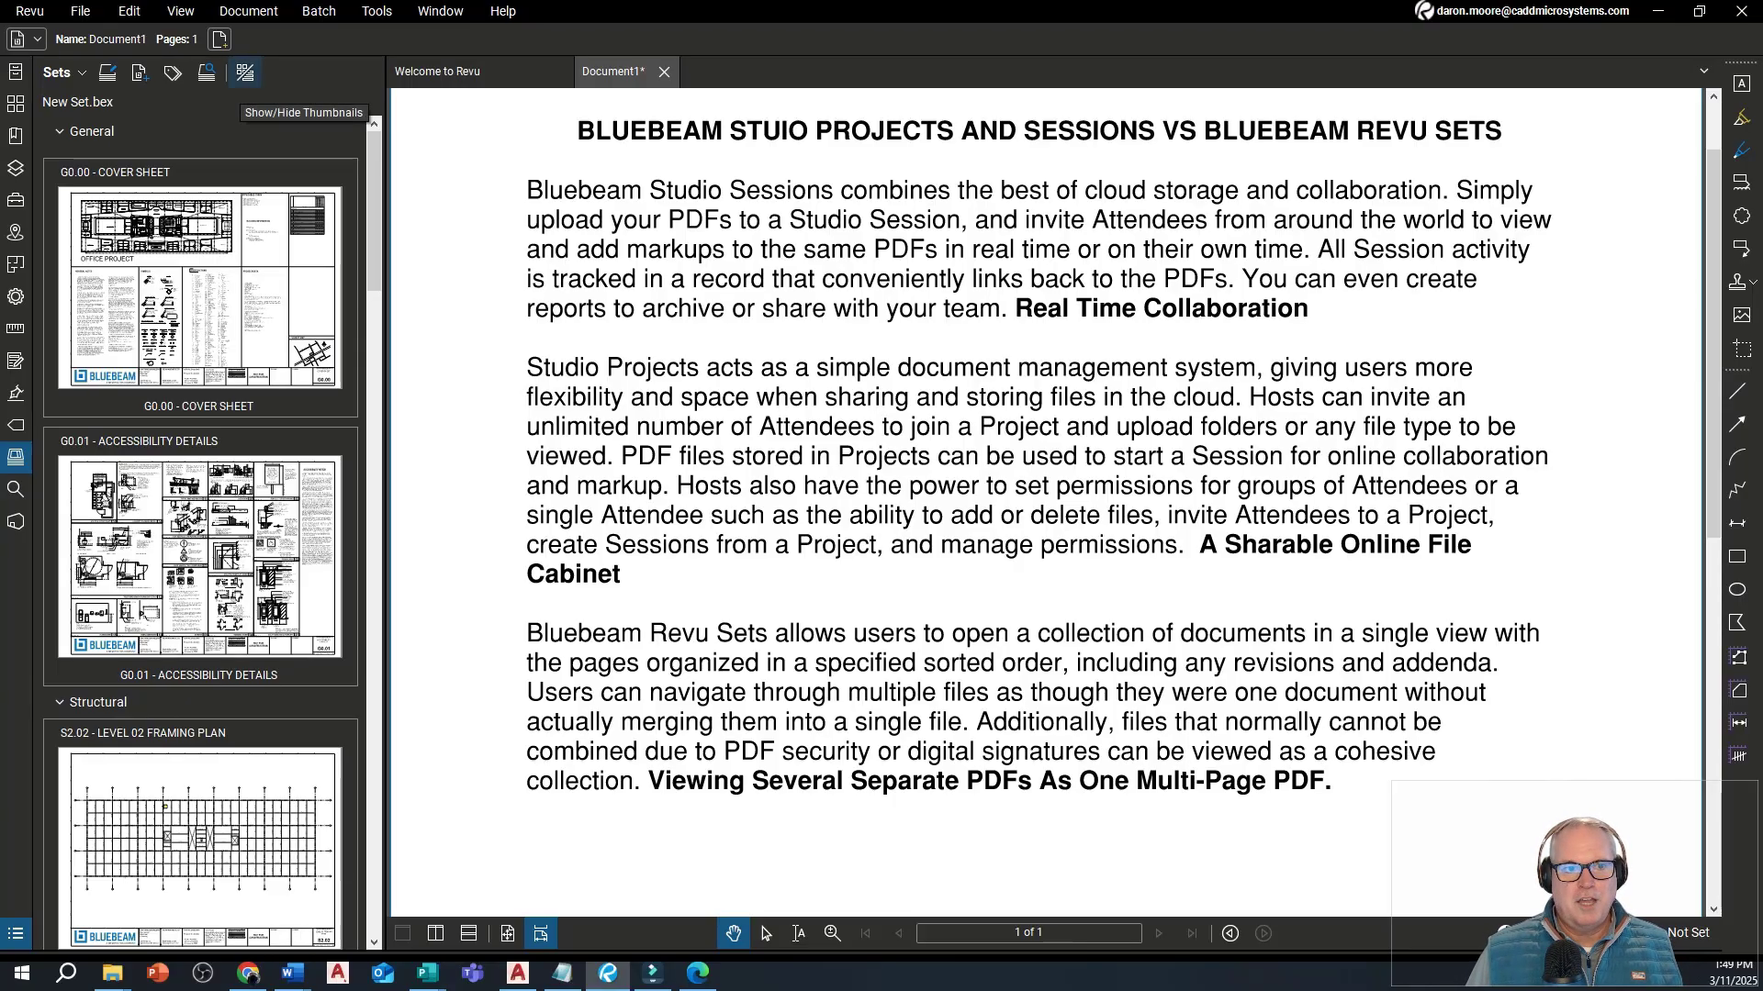
pyautogui.click(245, 73)
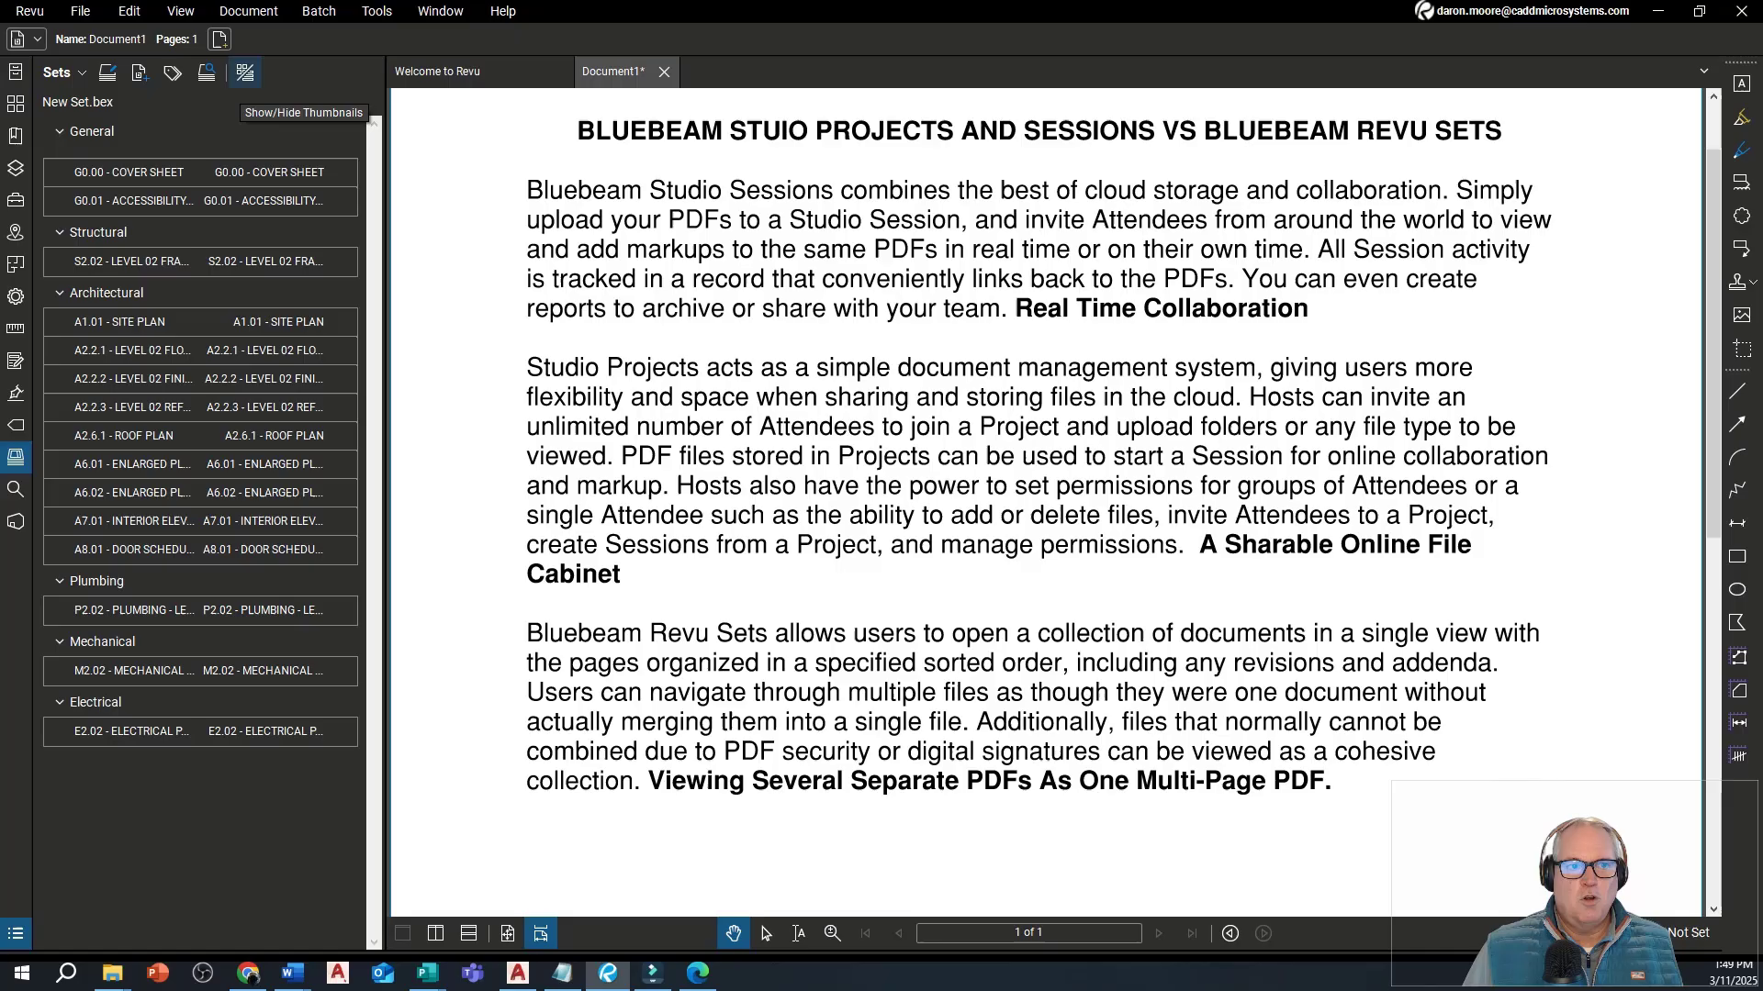
pyautogui.click(245, 73)
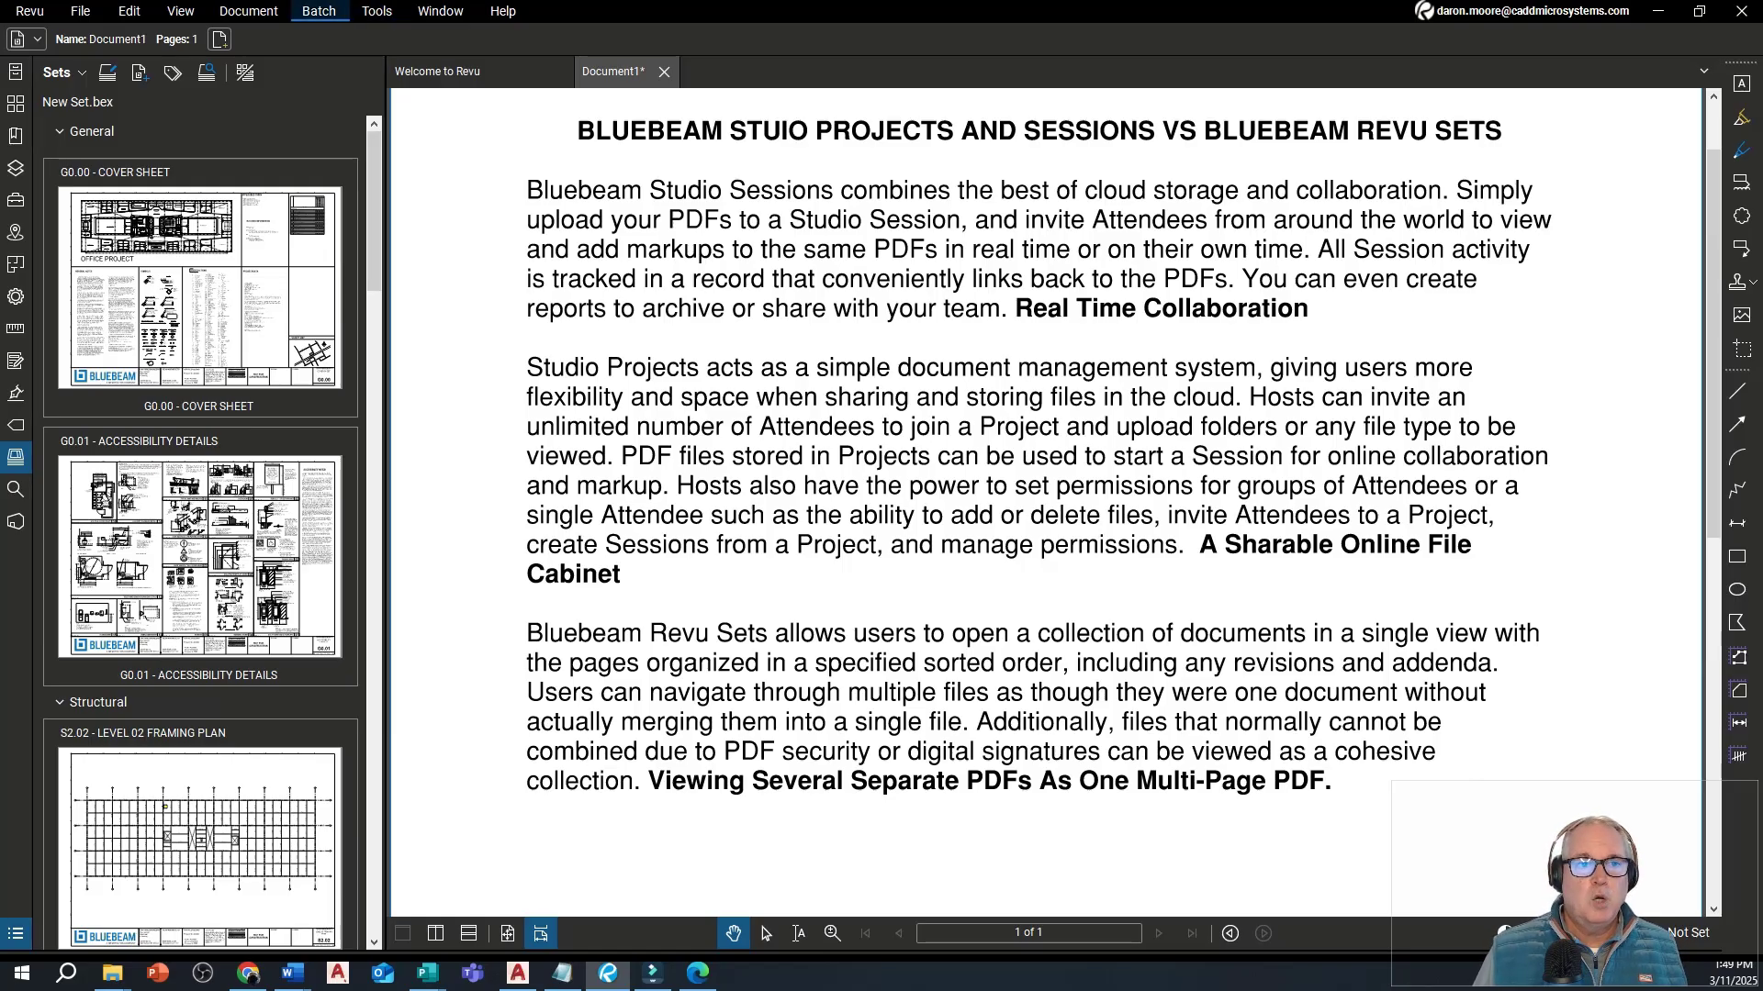
# Step: Start a Batch Slip Sheet and load the open set's sheets, G0.00 through A1.01, as current files
pyautogui.click(319, 11)
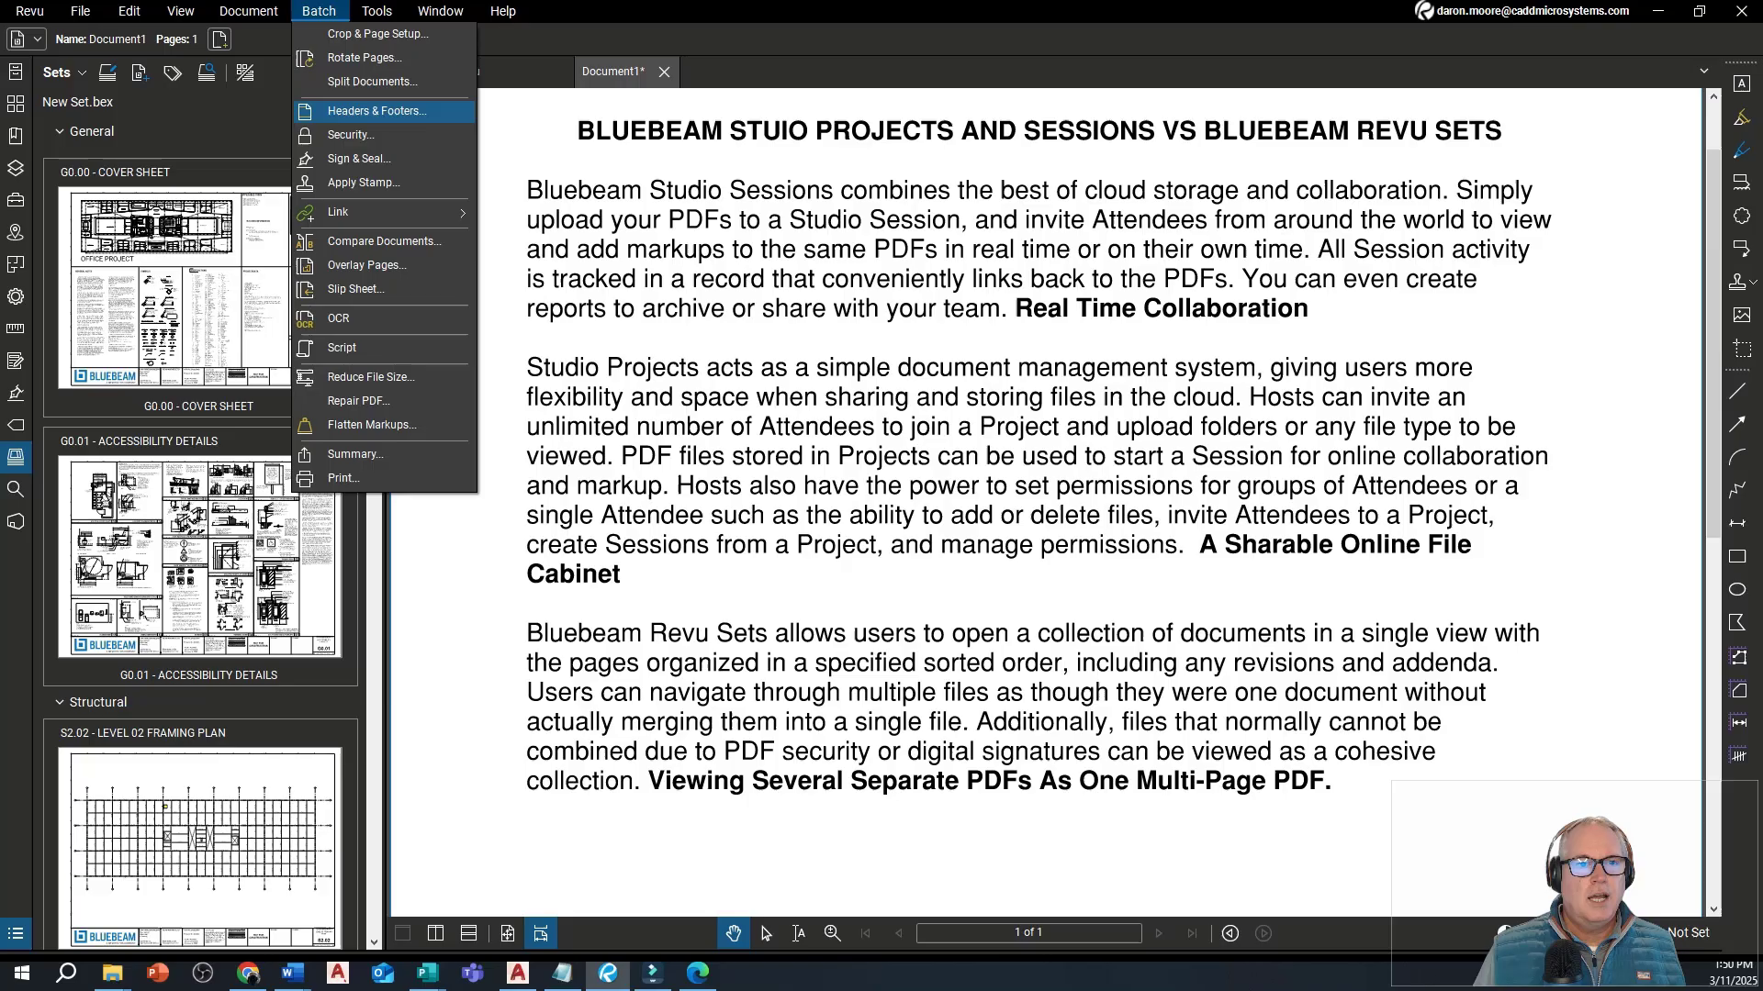
pyautogui.click(354, 288)
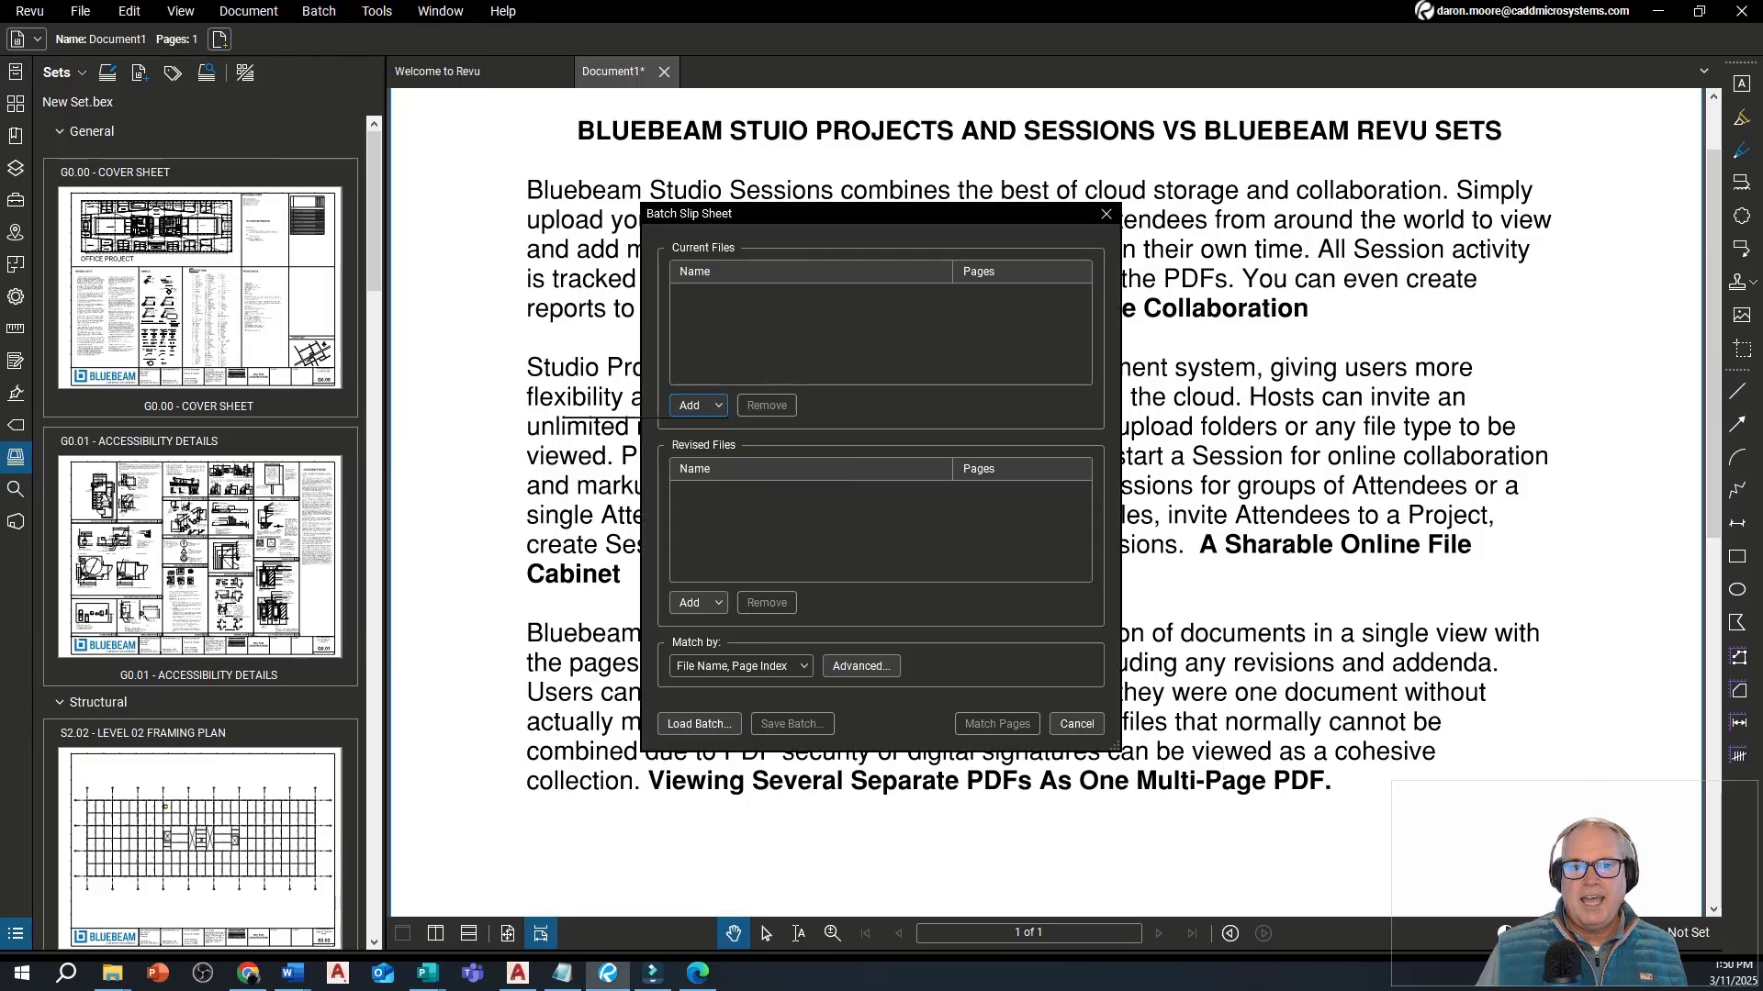
pyautogui.click(698, 405)
pyautogui.click(617, 477)
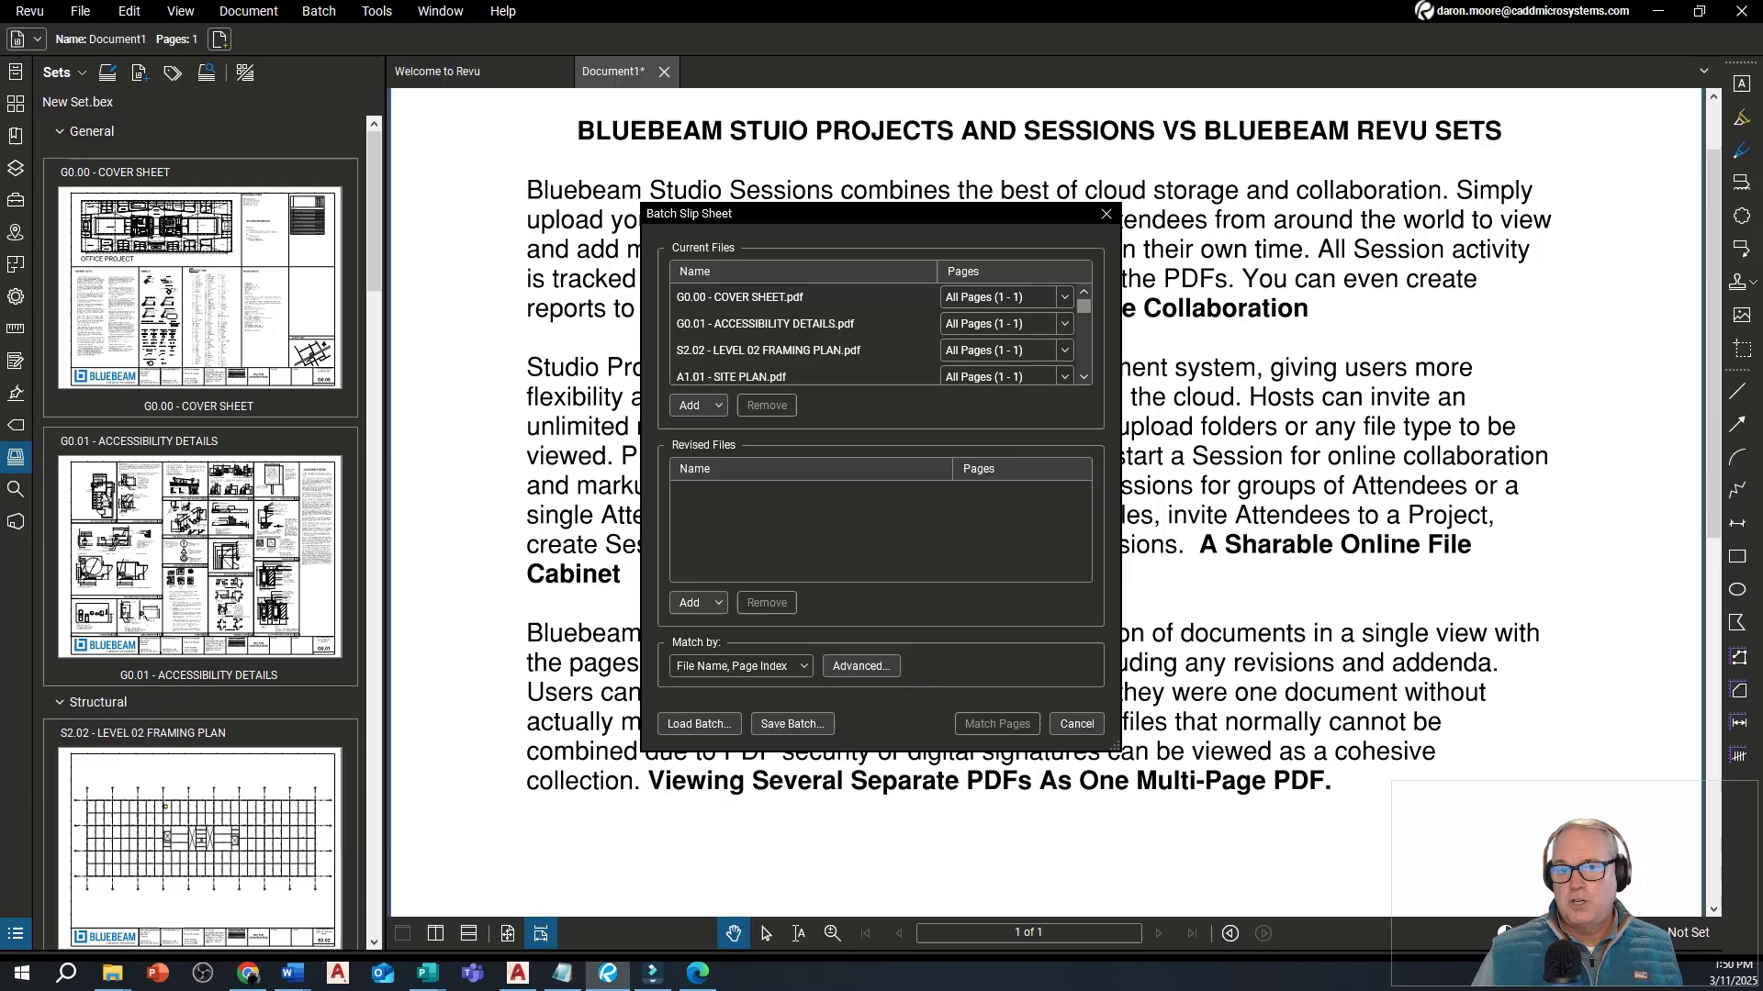
# Step: Cancel the Batch Slip Sheet dialog, returning to the Document1 page beside the set sheets
pyautogui.click(1076, 723)
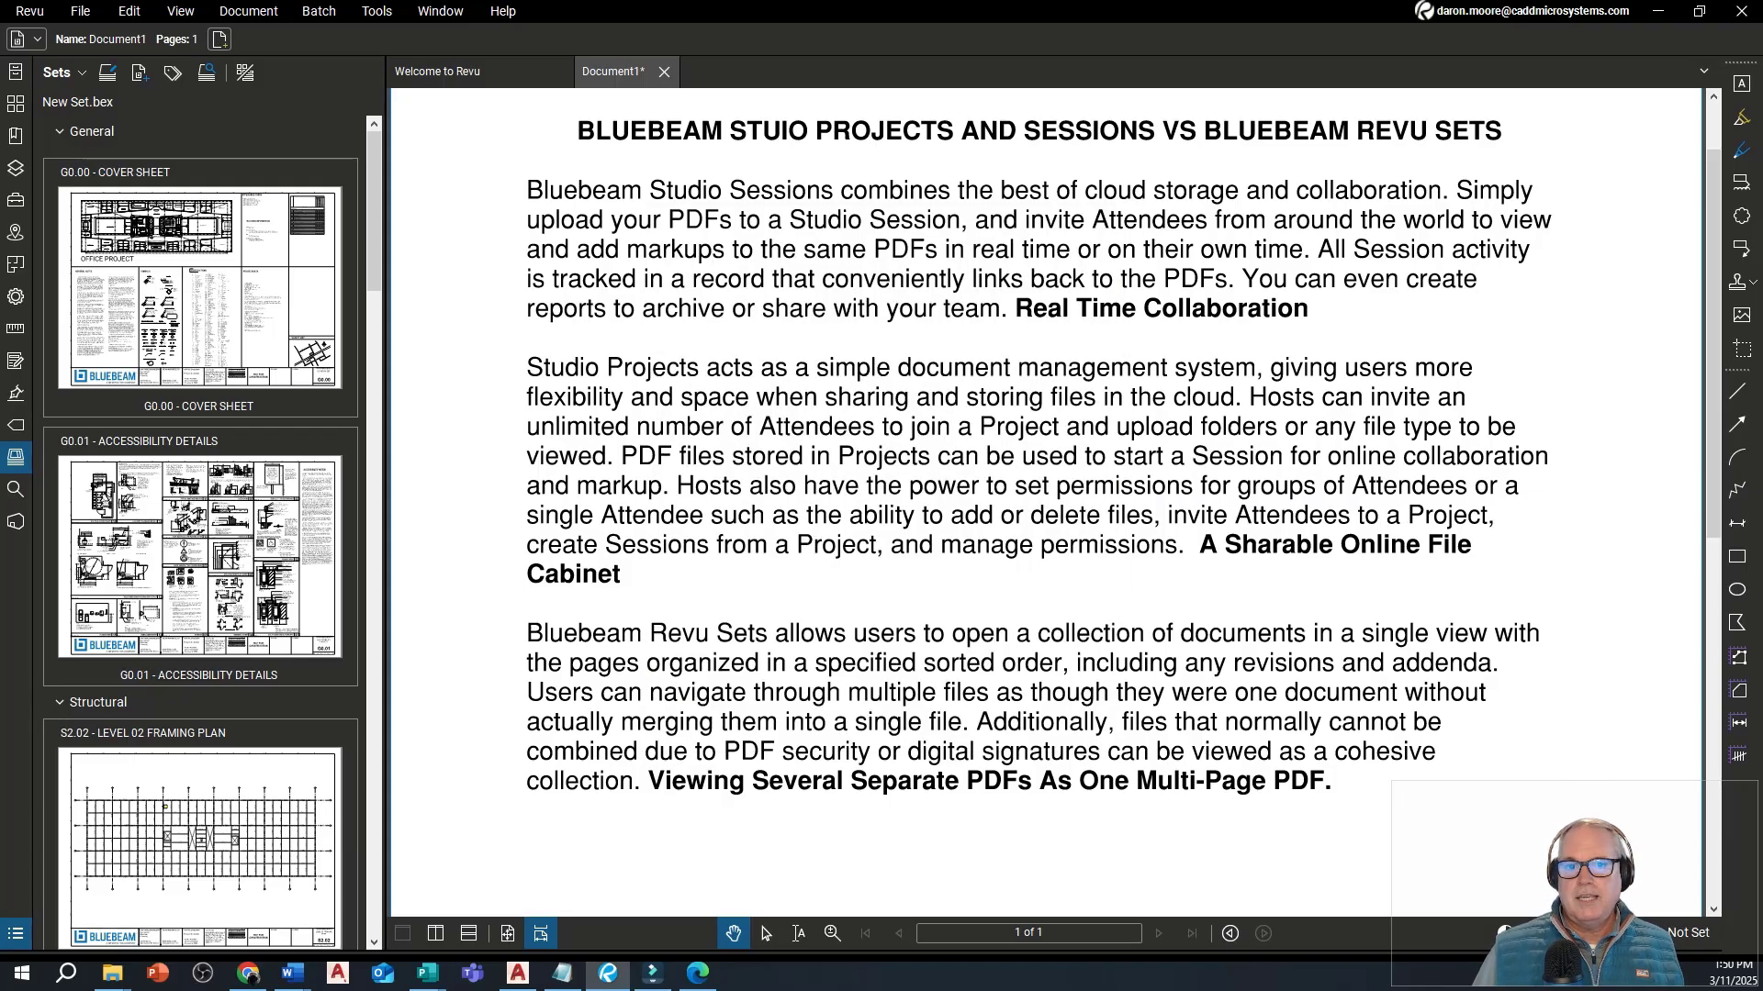